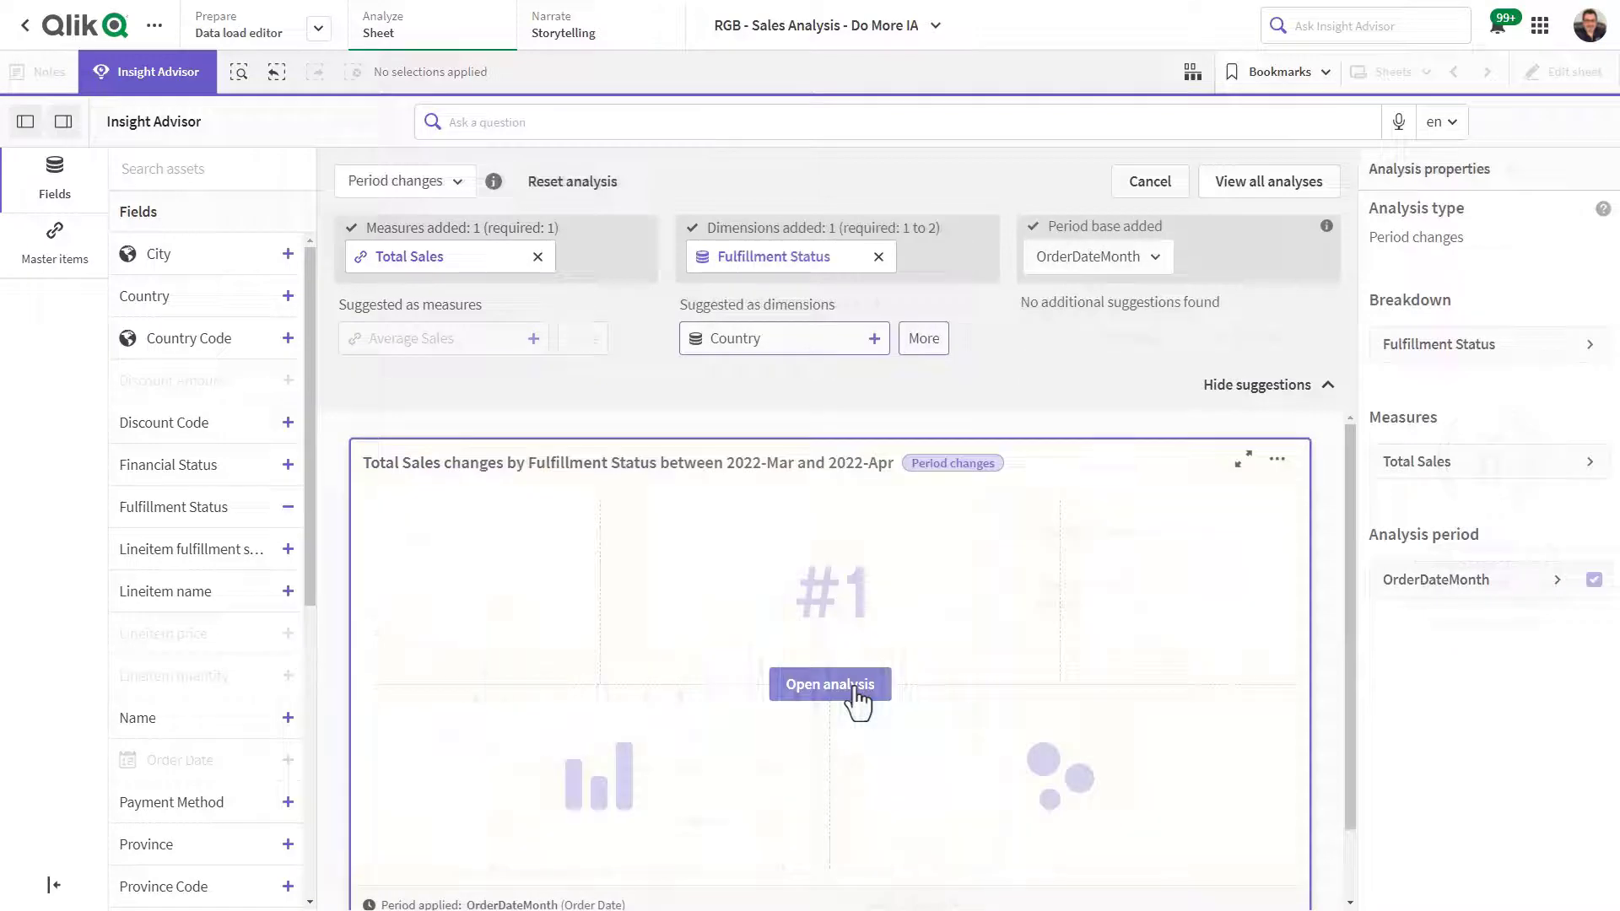
- Open the period changes analysis of Total Sales by Fulfillment Status, and show the sheet properties of My new sheet
{"action": "left_click", "coordinate": [854, 688]}
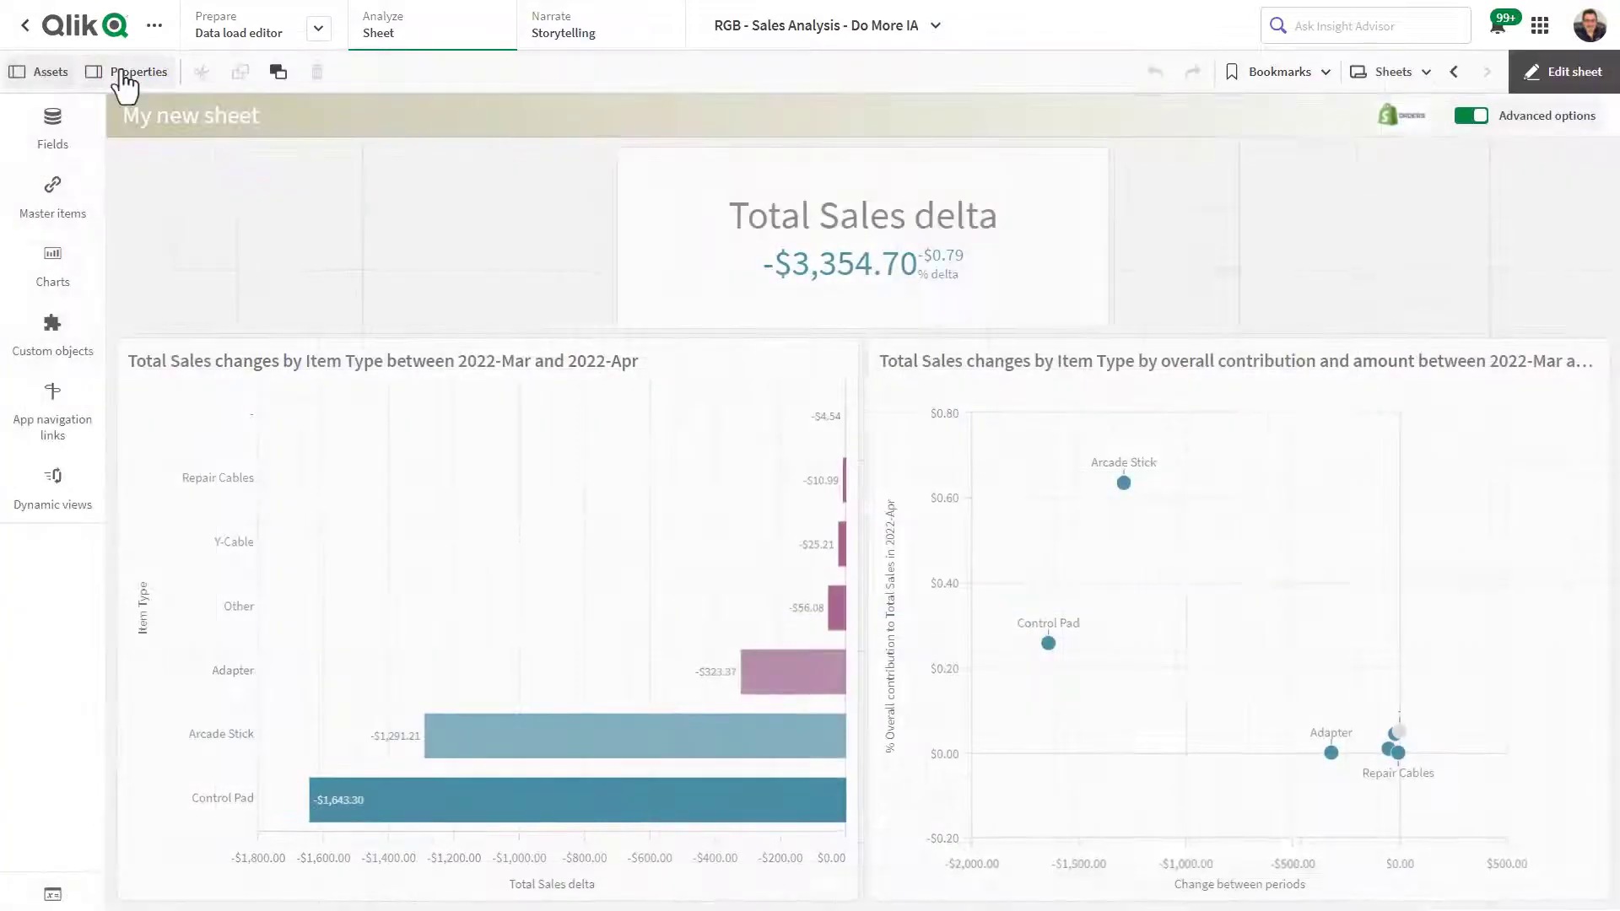
{"action": "left_click", "coordinate": [126, 75]}
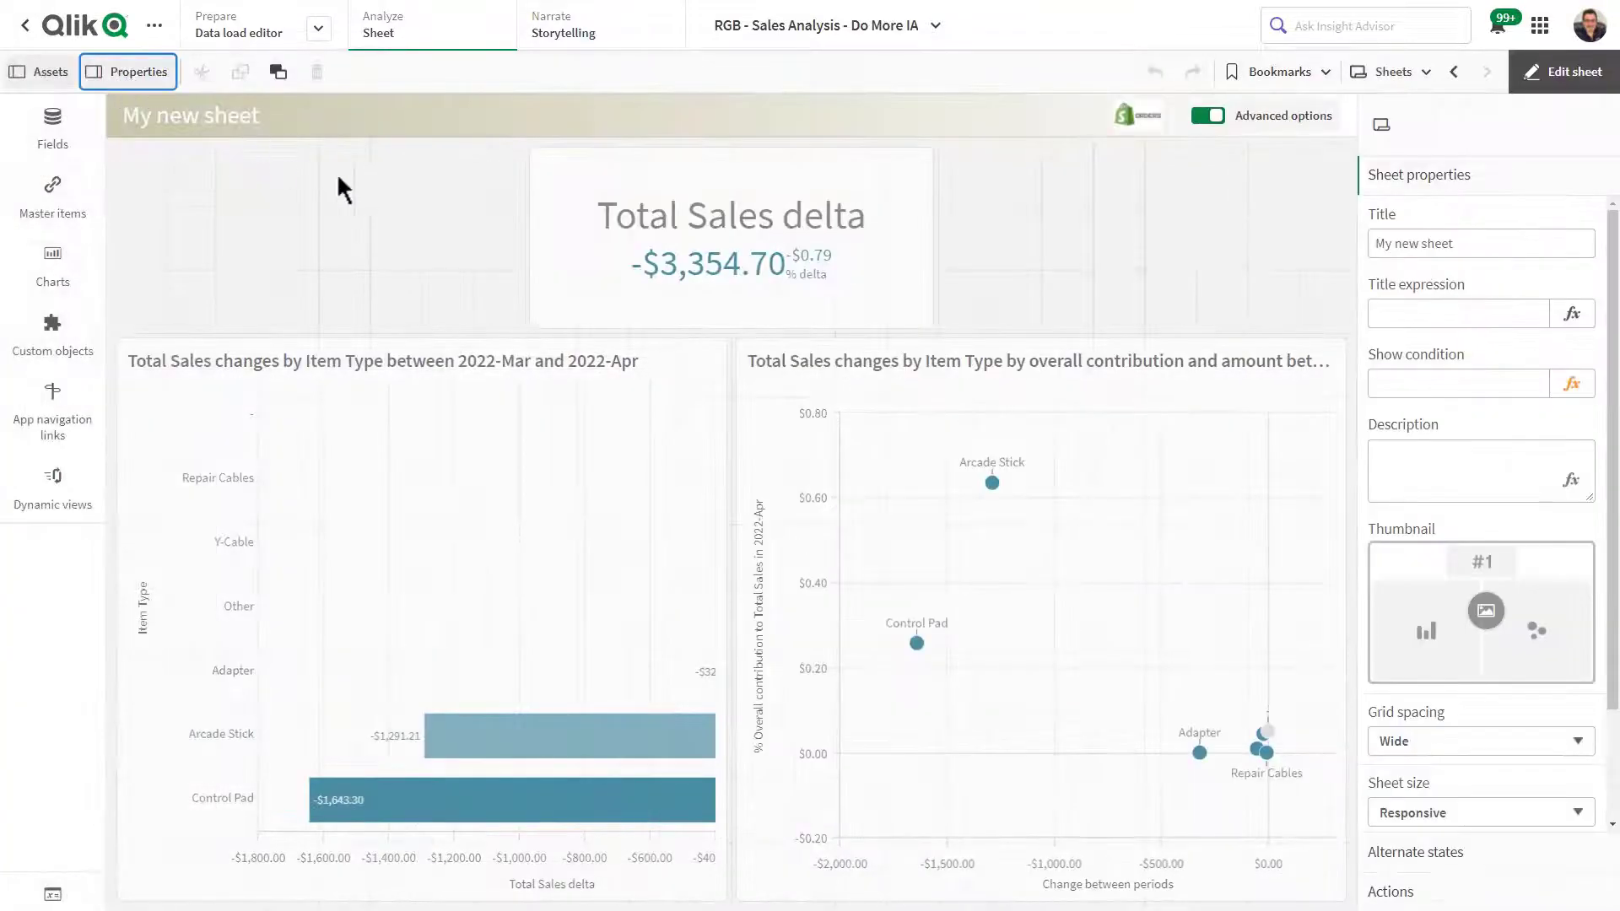
{"action": "left_click", "coordinate": [894, 478]}
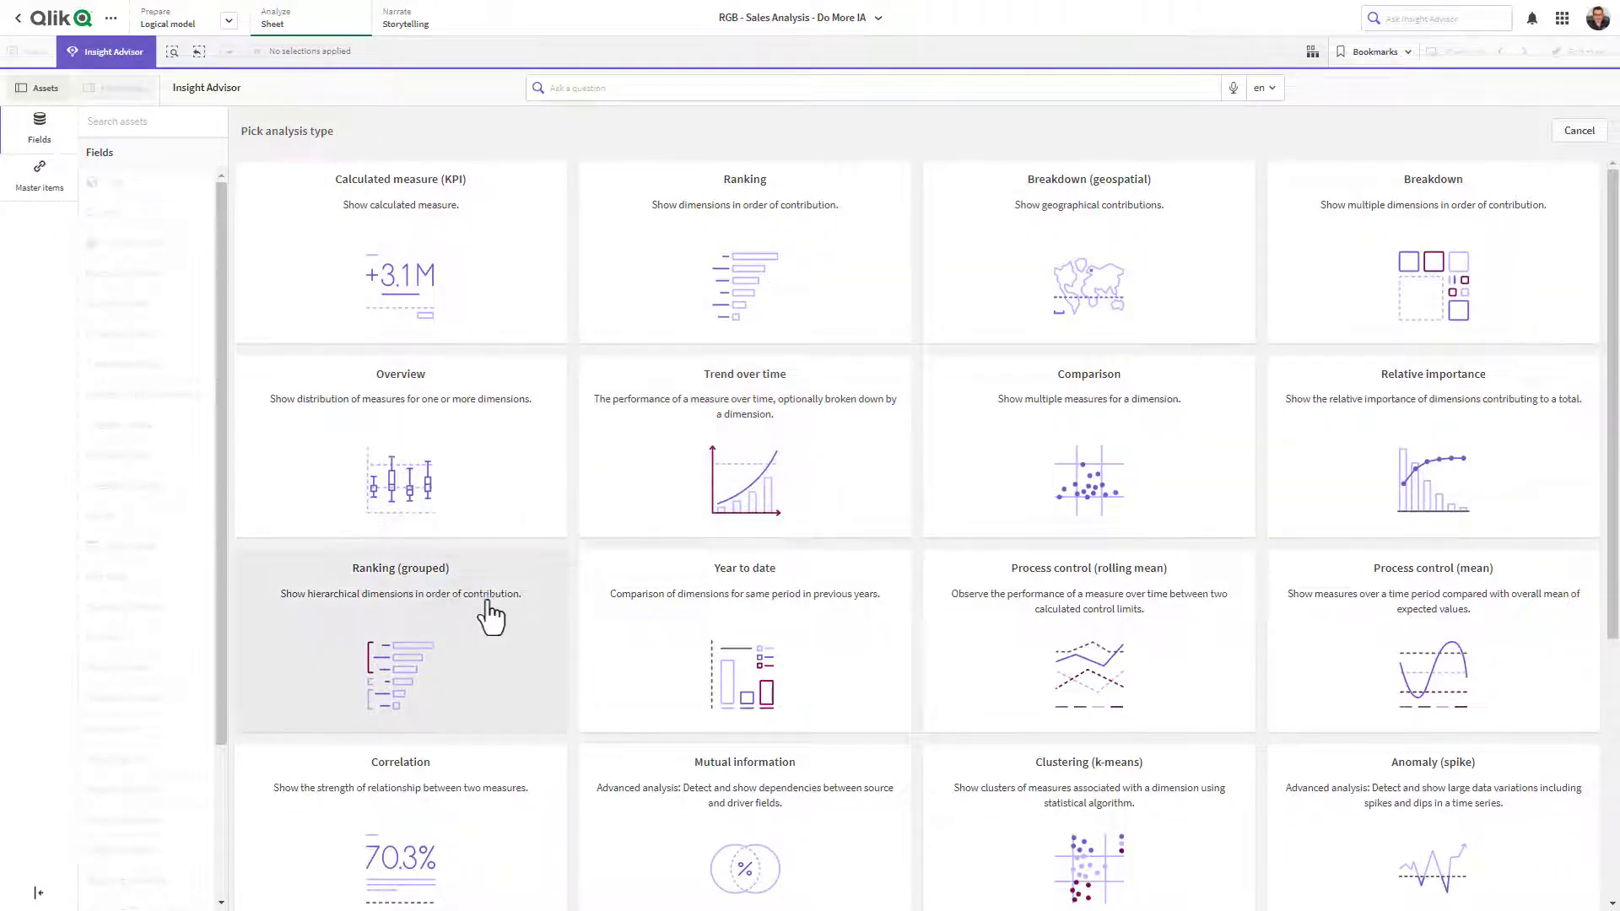
{"action": "scroll", "coordinate": [1453, 700], "scroll_direction": "down", "scroll_amount": 2}
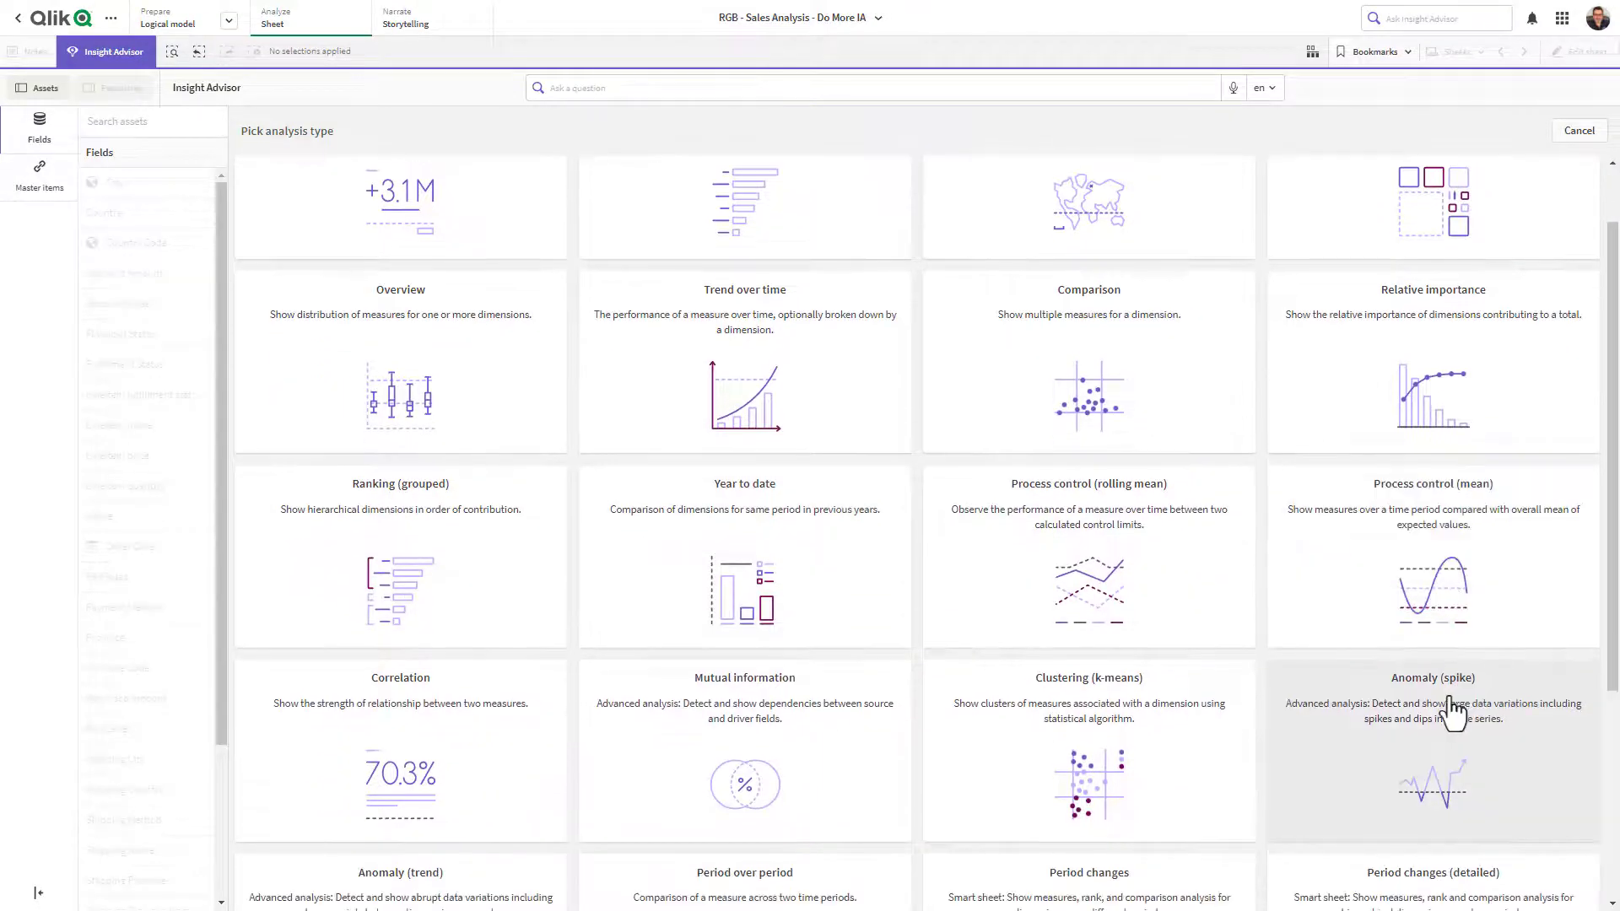
{"action": "scroll", "coordinate": [1424, 727], "scroll_direction": "up", "scroll_amount": 2}
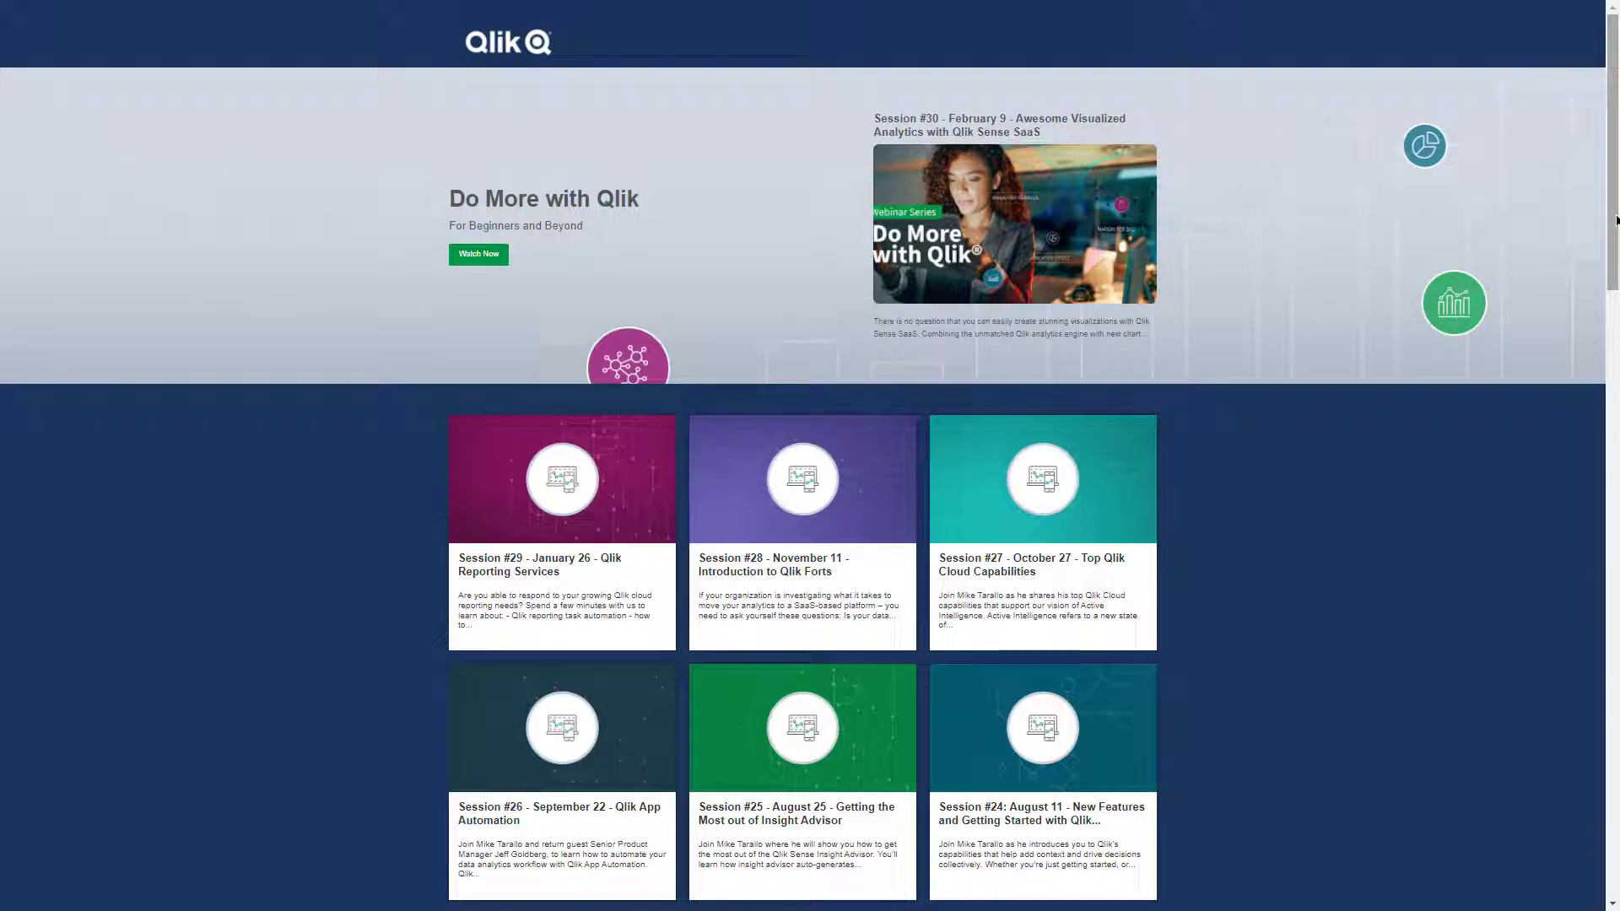
- Find Session #11 on Business Logic on the Do More with Qlik webinar page and play its webcast
{"action": "left_click_drag", "start_coordinate": [1616, 219], "coordinate": [1607, 686]}
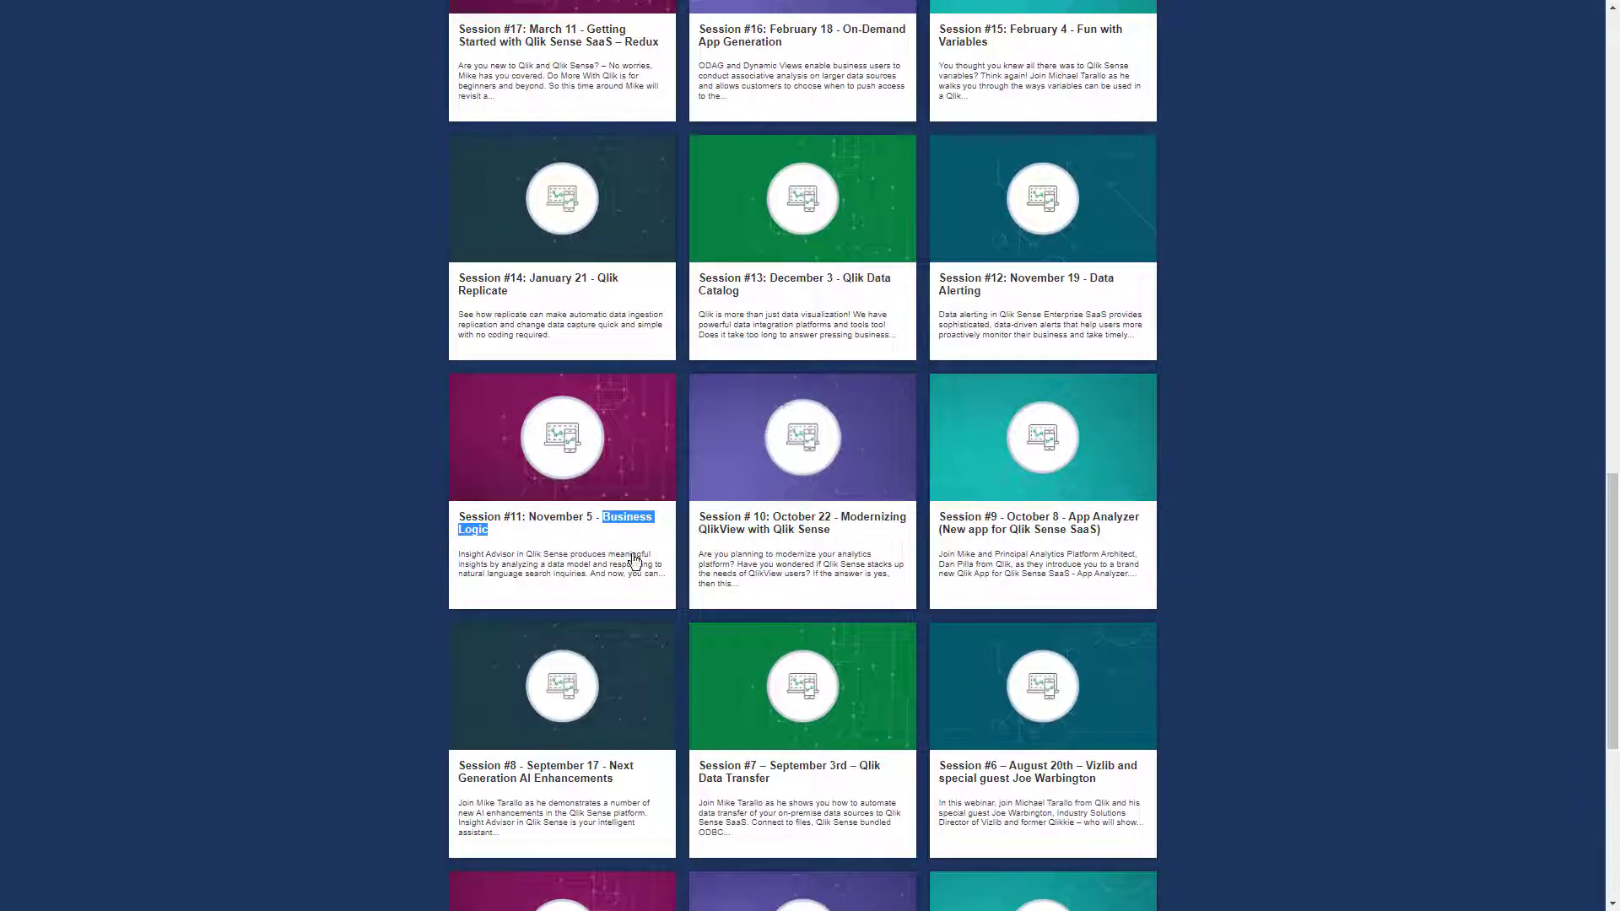
{"action": "left_click", "coordinate": [565, 528]}
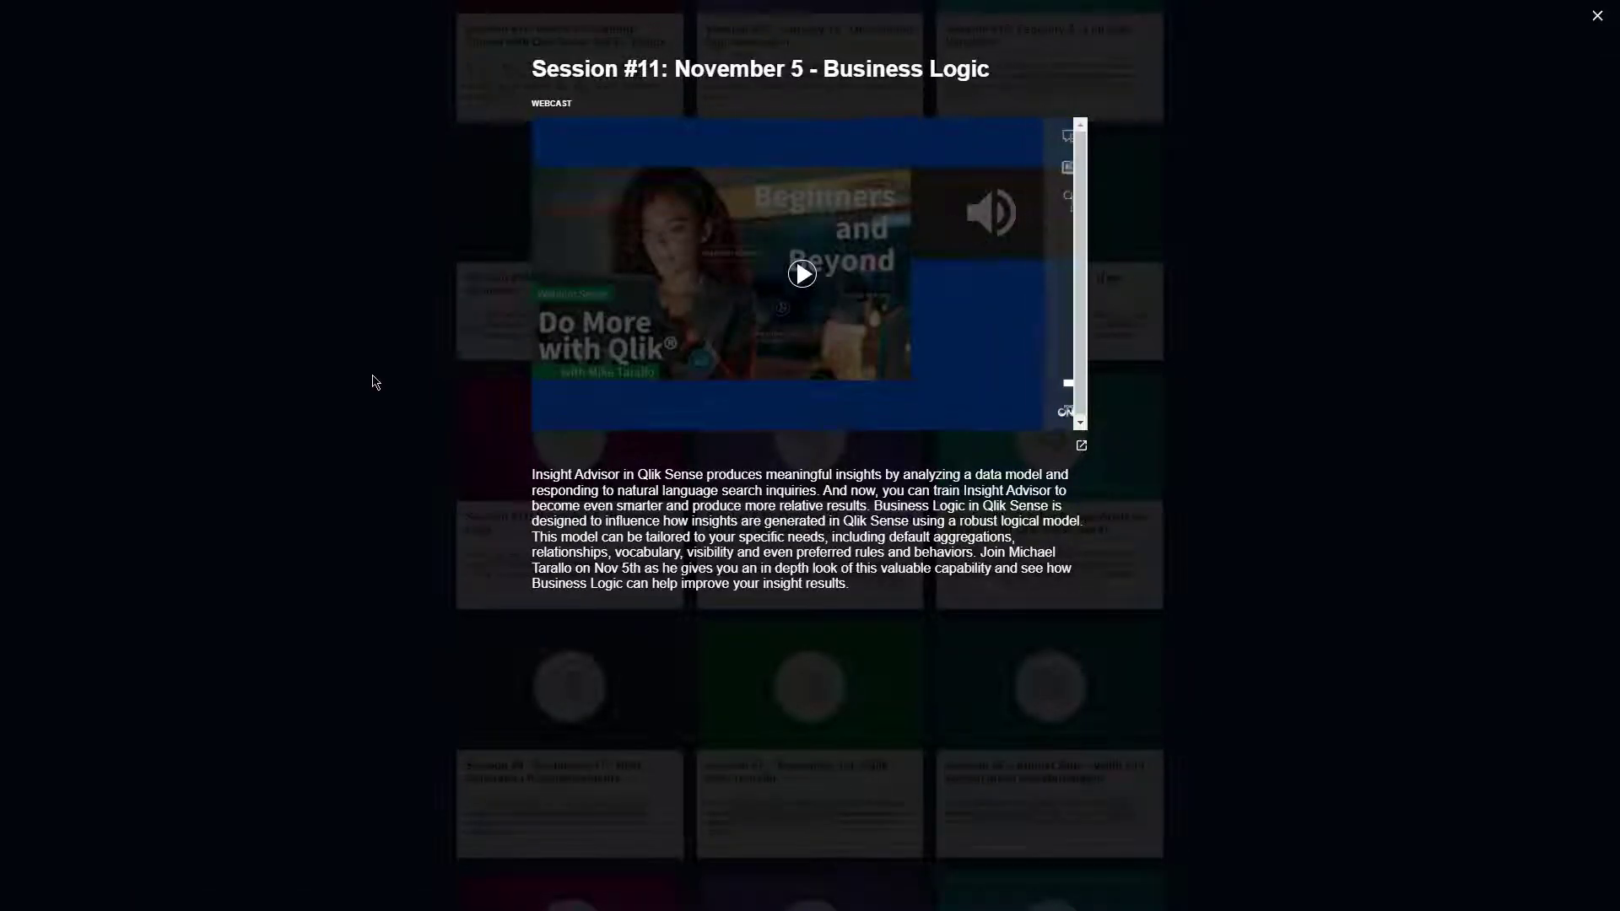
{"action": "left_click", "coordinate": [802, 274]}
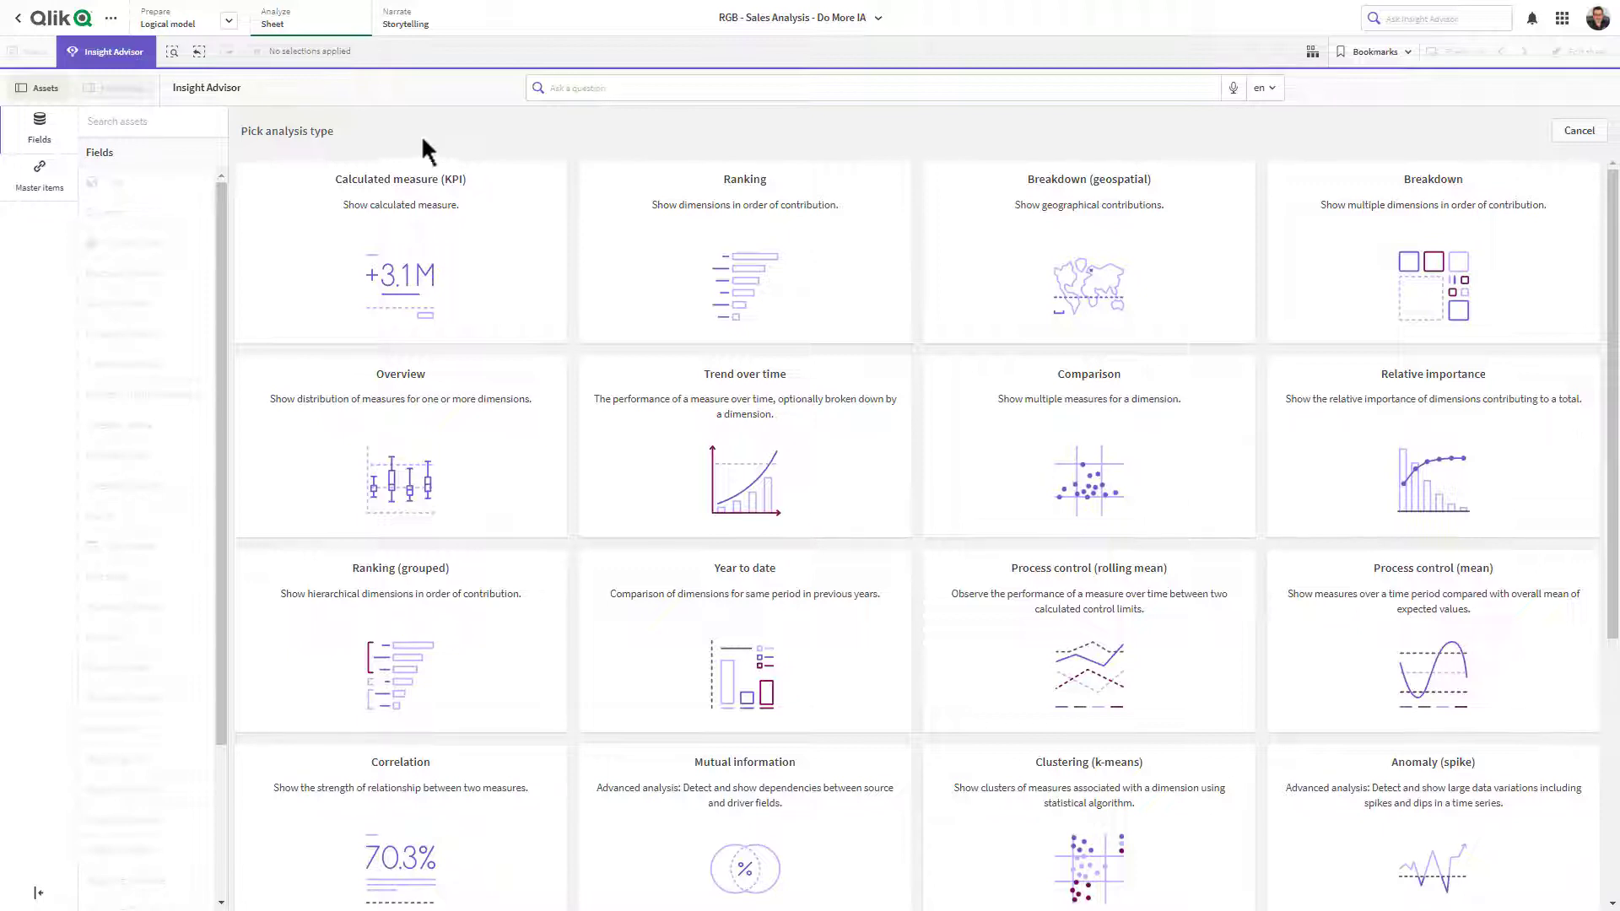
- Reopen Insight Advisor from the dashboard sheet and look over its fields, master items and question history
{"action": "left_click", "coordinate": [118, 53]}
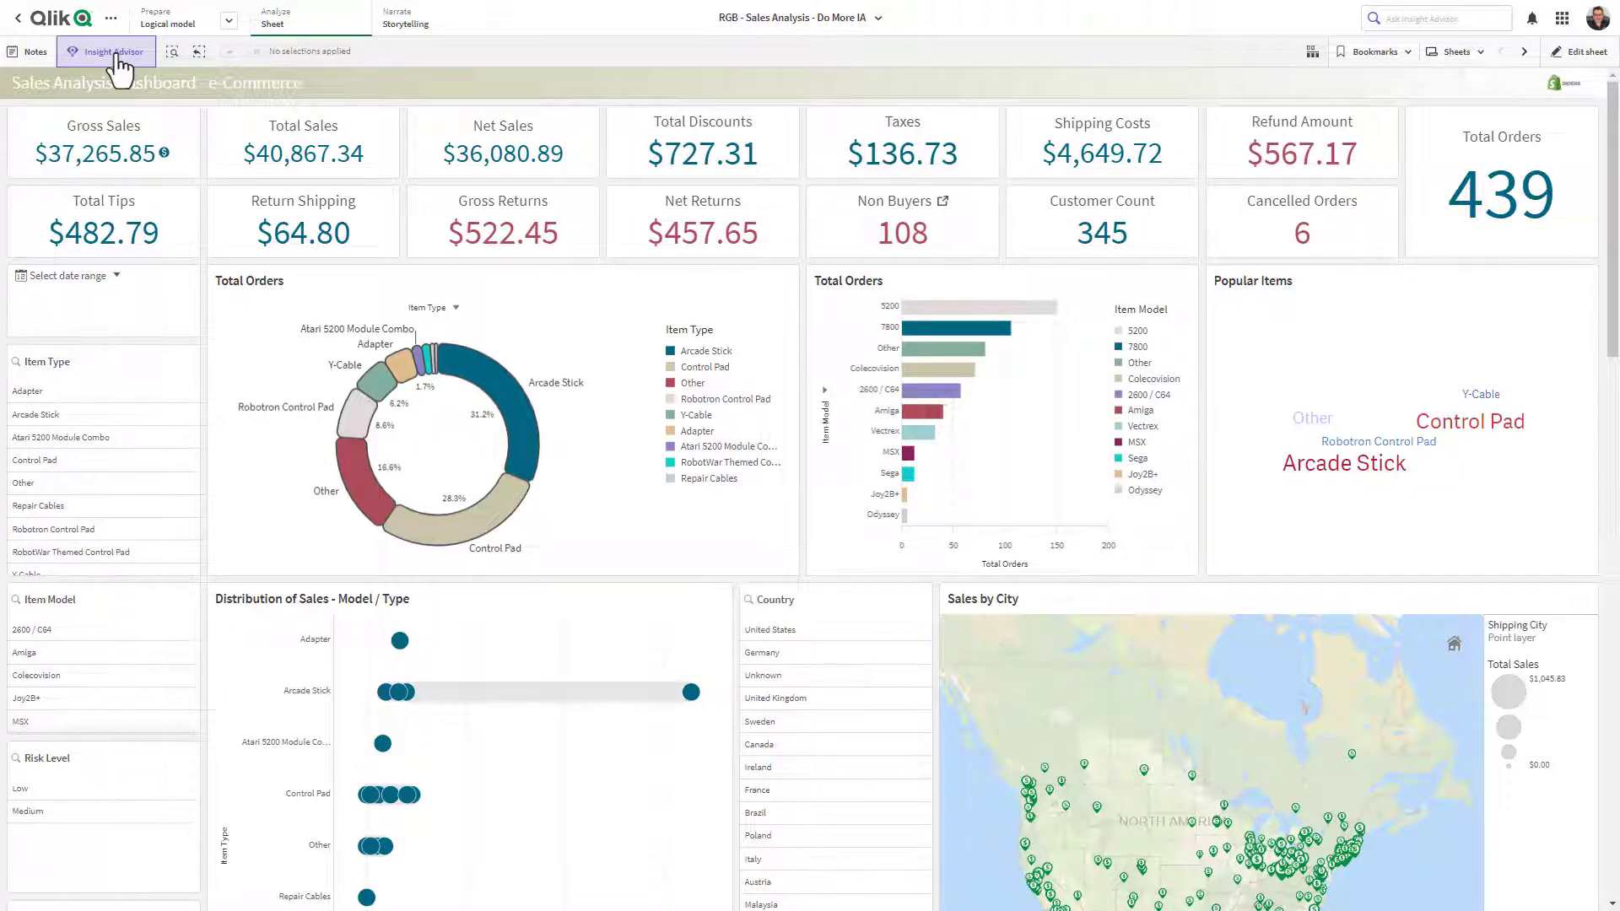
{"action": "left_click", "coordinate": [119, 56]}
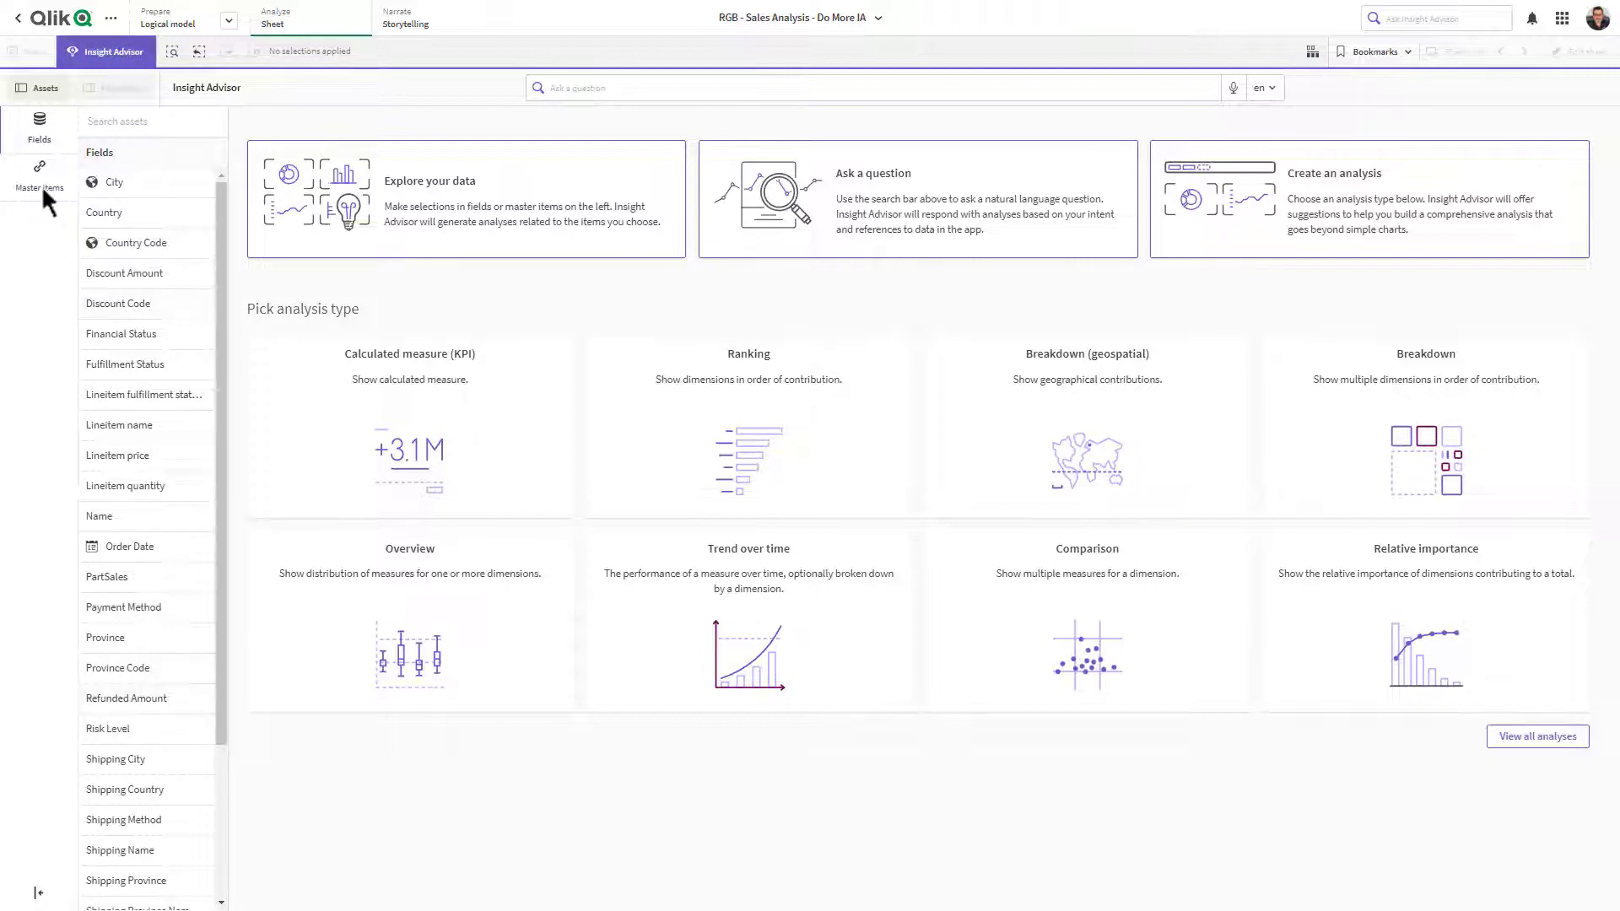
{"action": "left_click", "coordinate": [43, 126]}
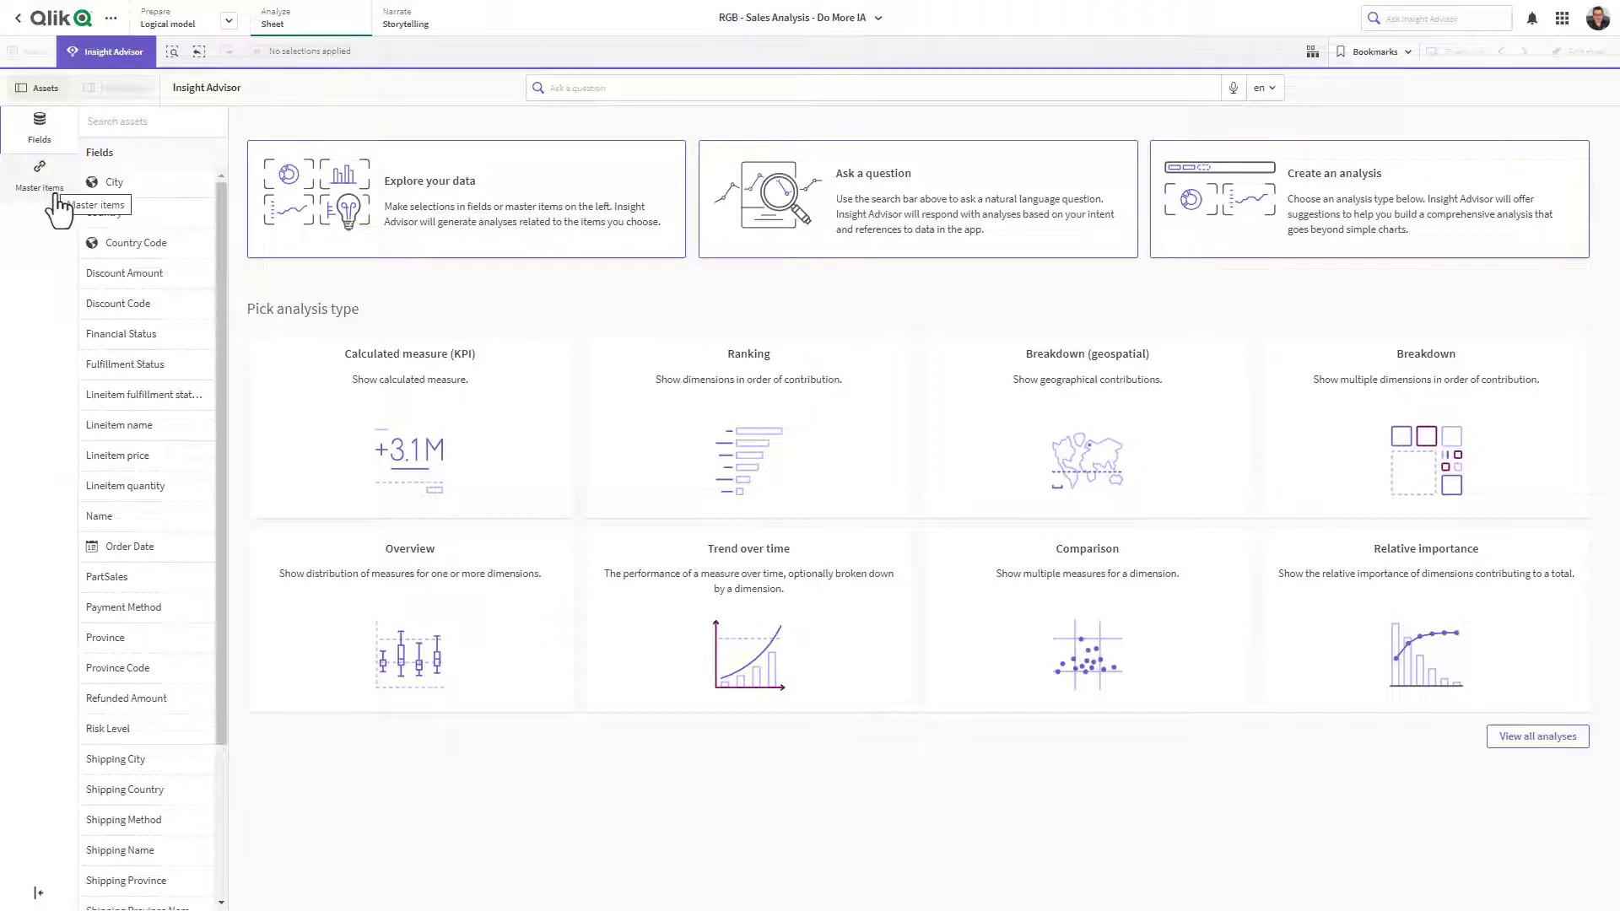
{"action": "left_click", "coordinate": [40, 176]}
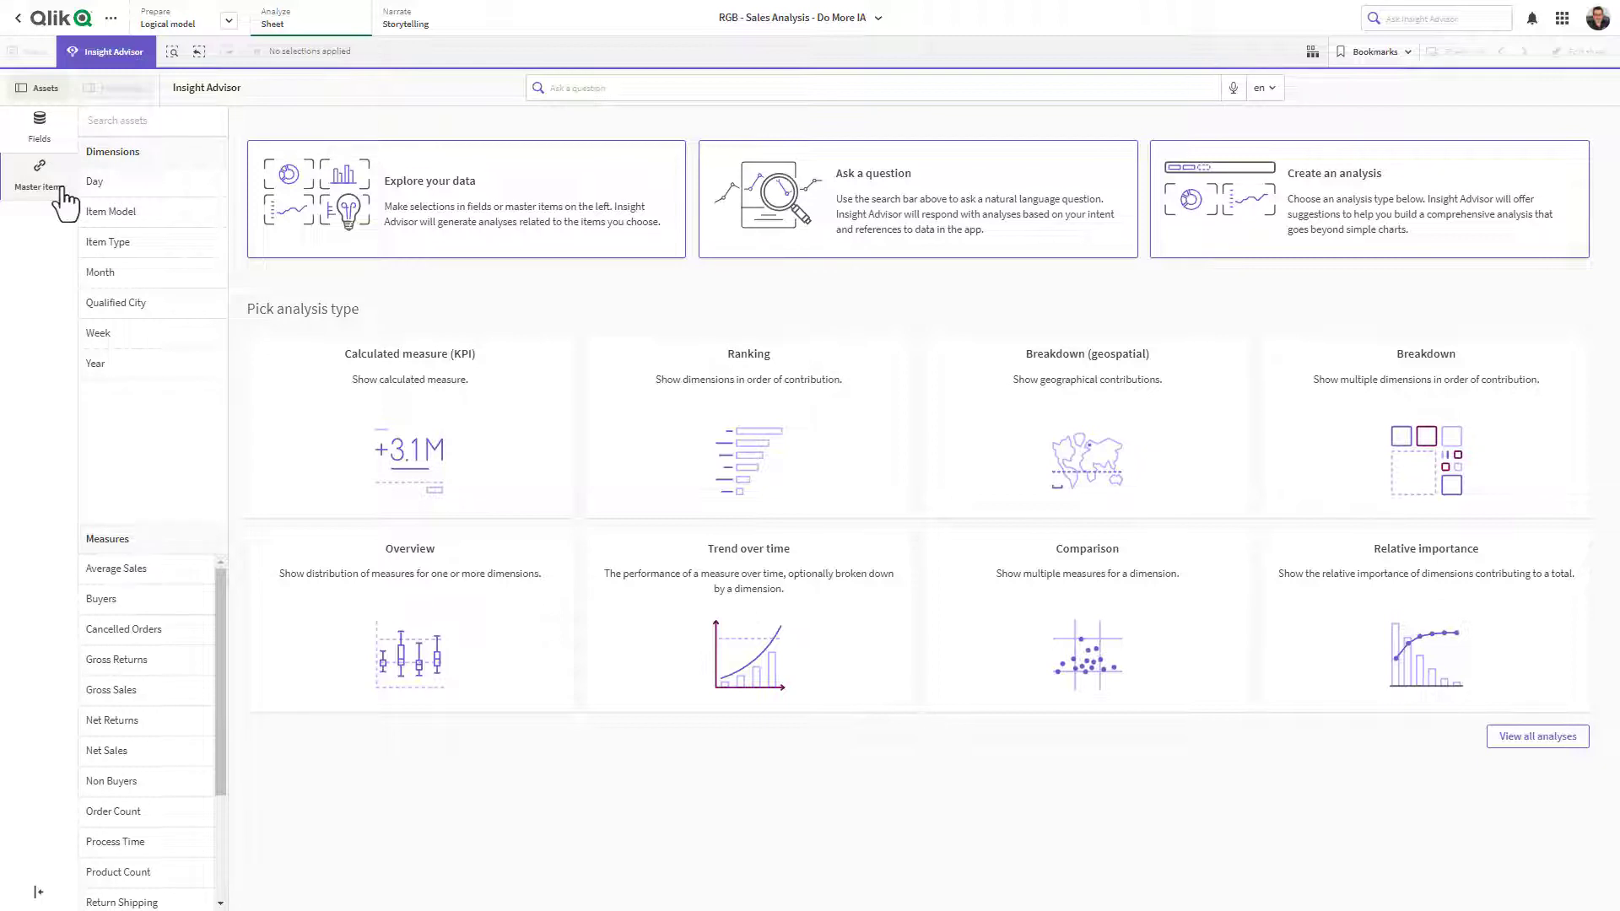
{"action": "left_click", "coordinate": [672, 85]}
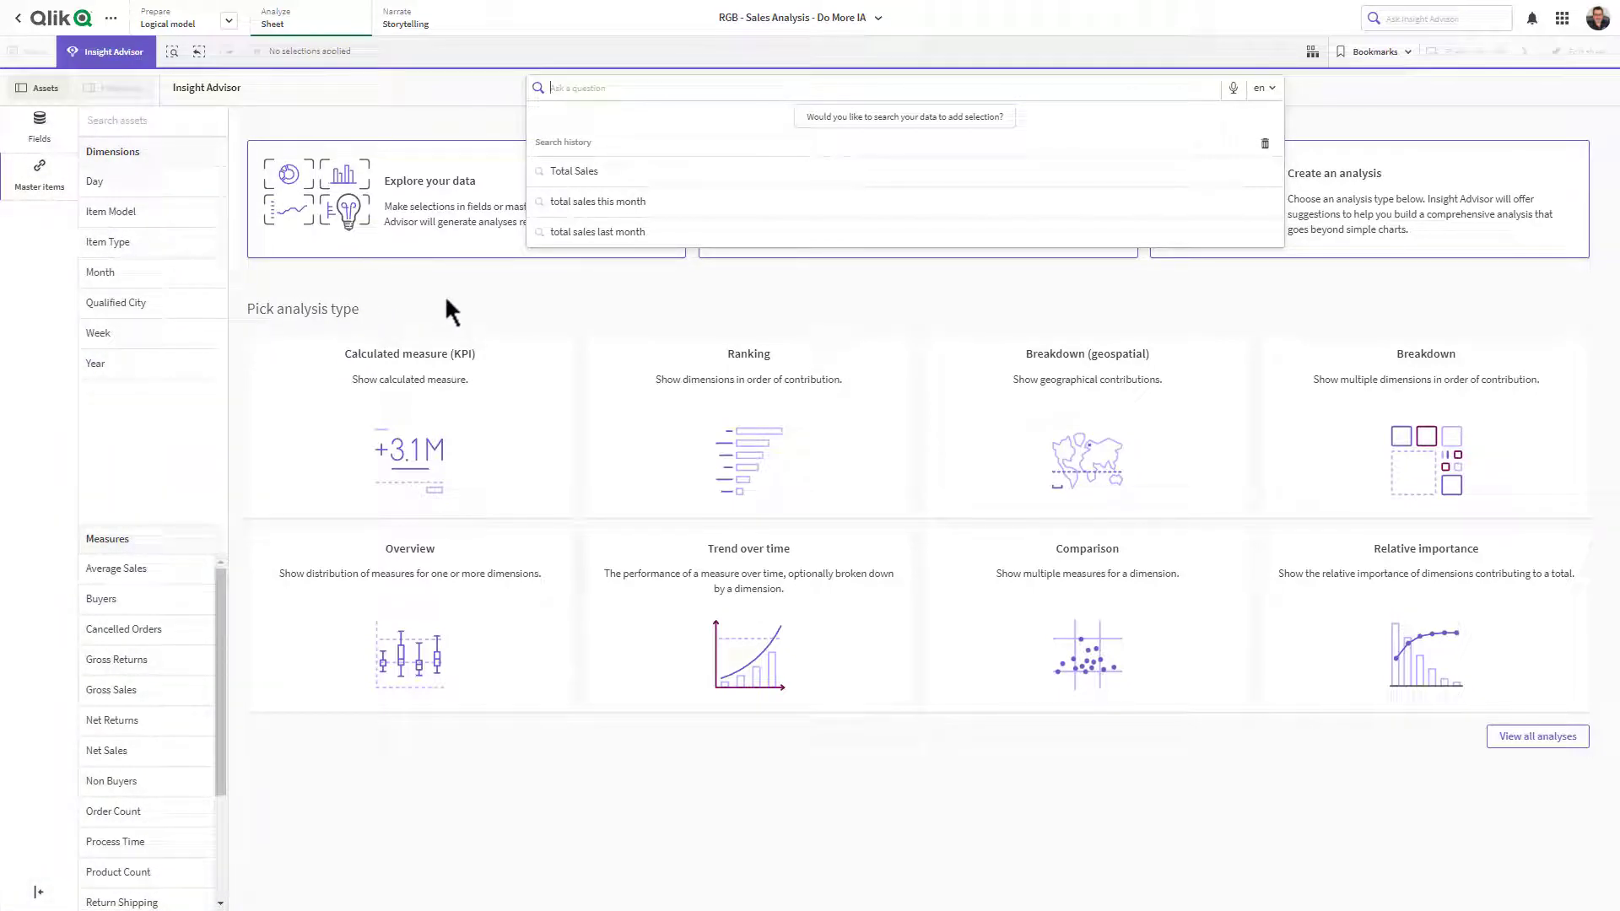
{"action": "left_click", "coordinate": [447, 298]}
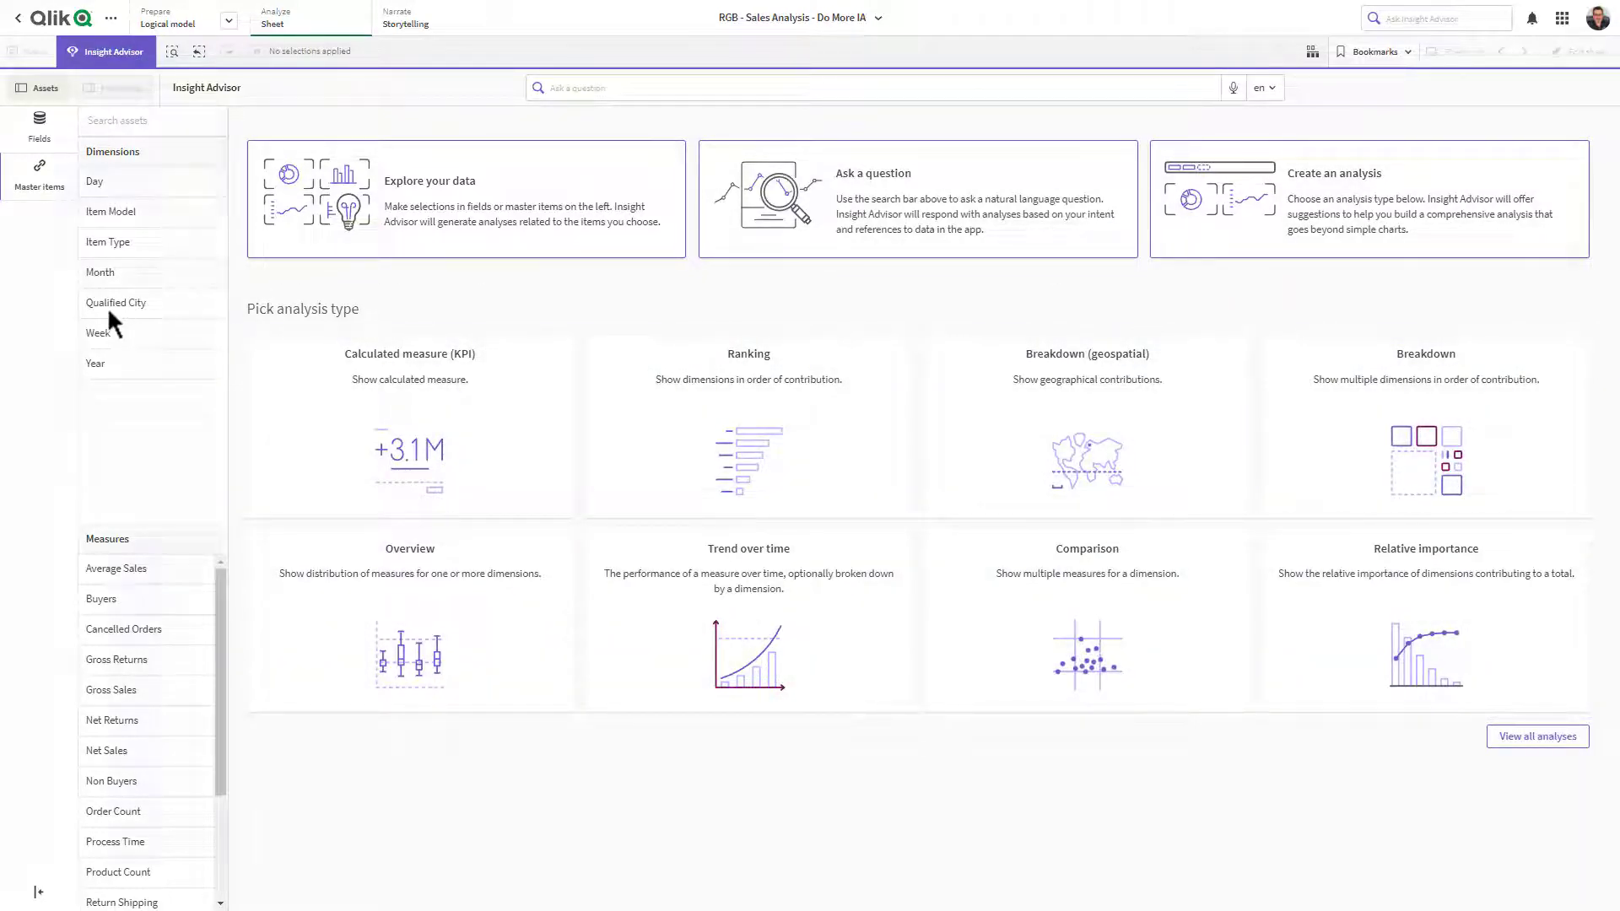
- Generate an auto-analysis from the Total Orders and Order Date fields and look over all its charts
{"action": "left_click", "coordinate": [39, 140]}
{"action": "scroll", "coordinate": [135, 472], "scroll_direction": "down", "scroll_amount": 5}
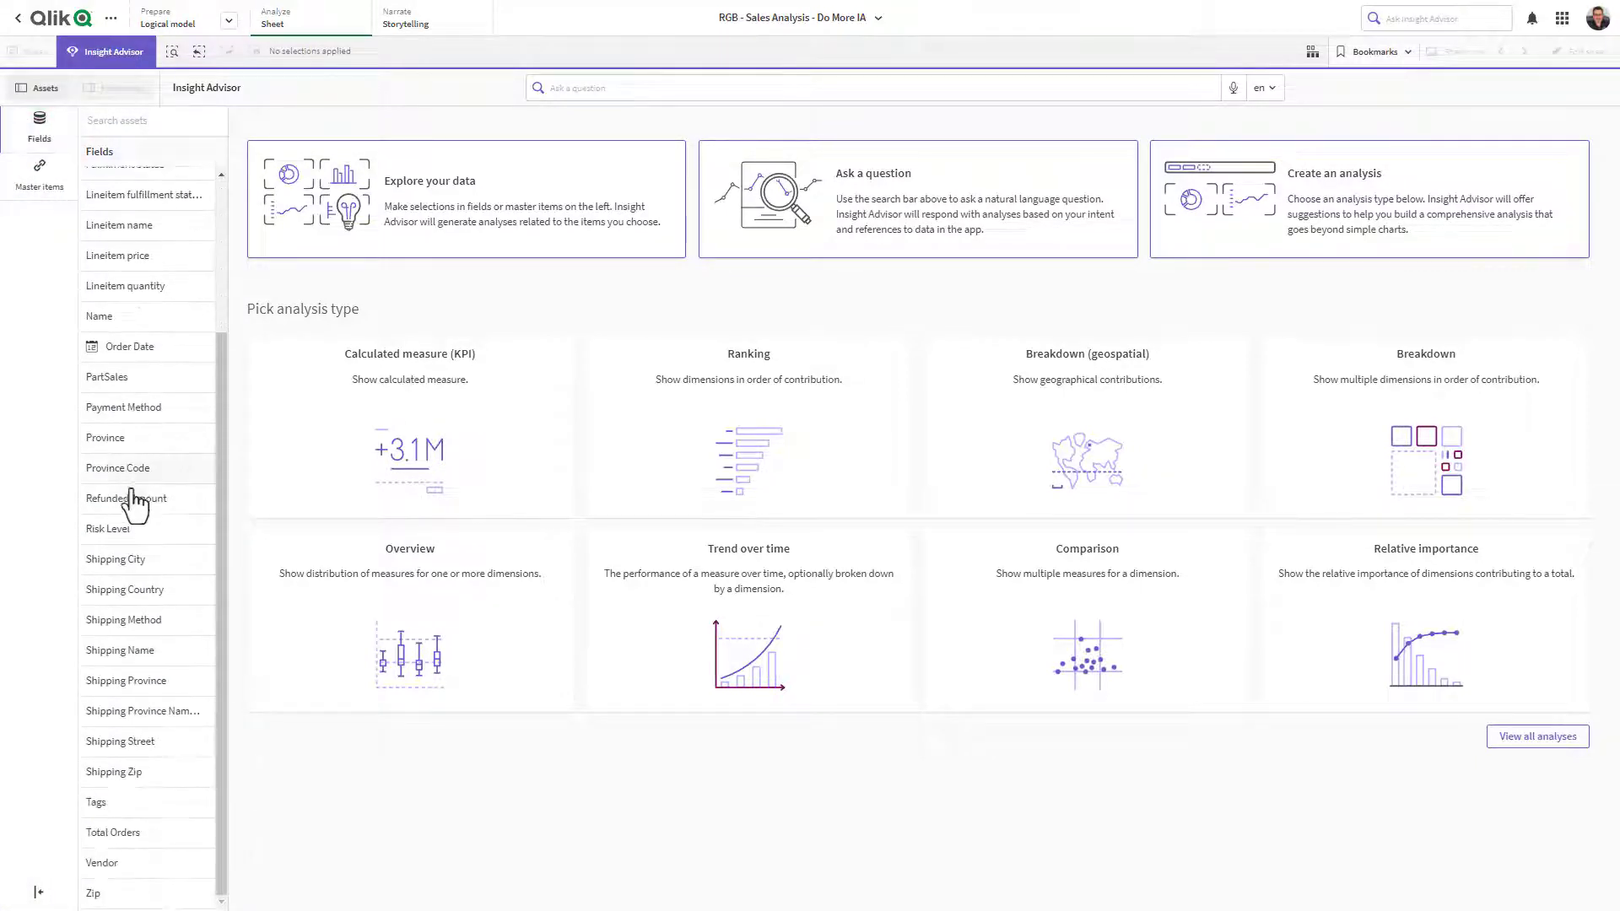
{"action": "left_click", "coordinate": [171, 834]}
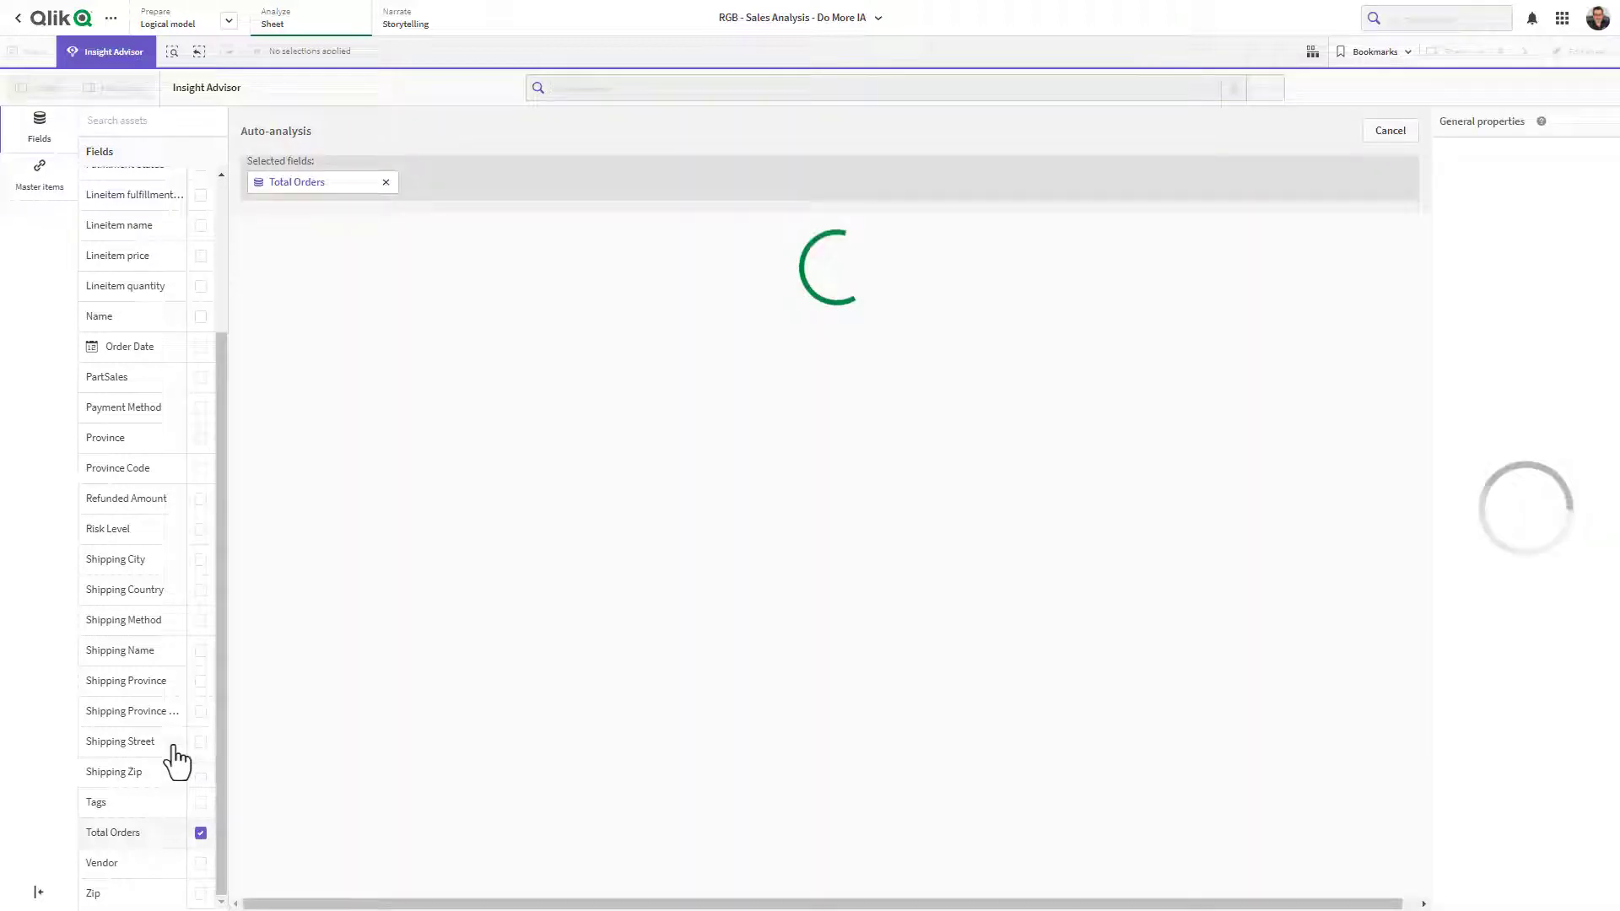
{"action": "left_click", "coordinate": [201, 348]}
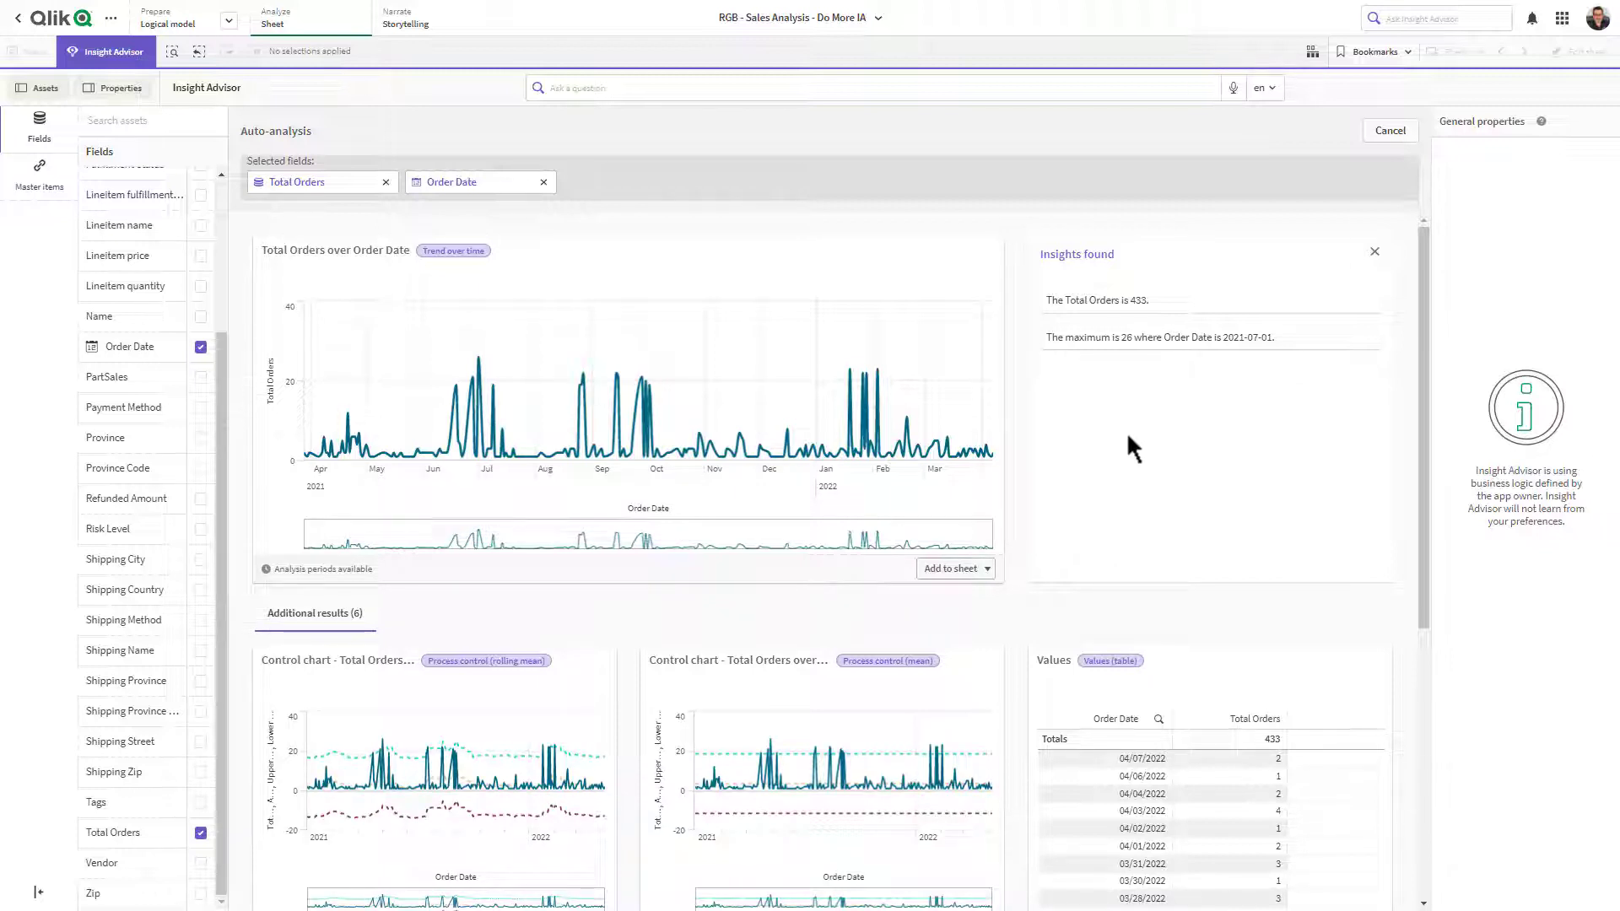
{"action": "scroll", "coordinate": [1147, 447], "scroll_direction": "down", "scroll_amount": 3}
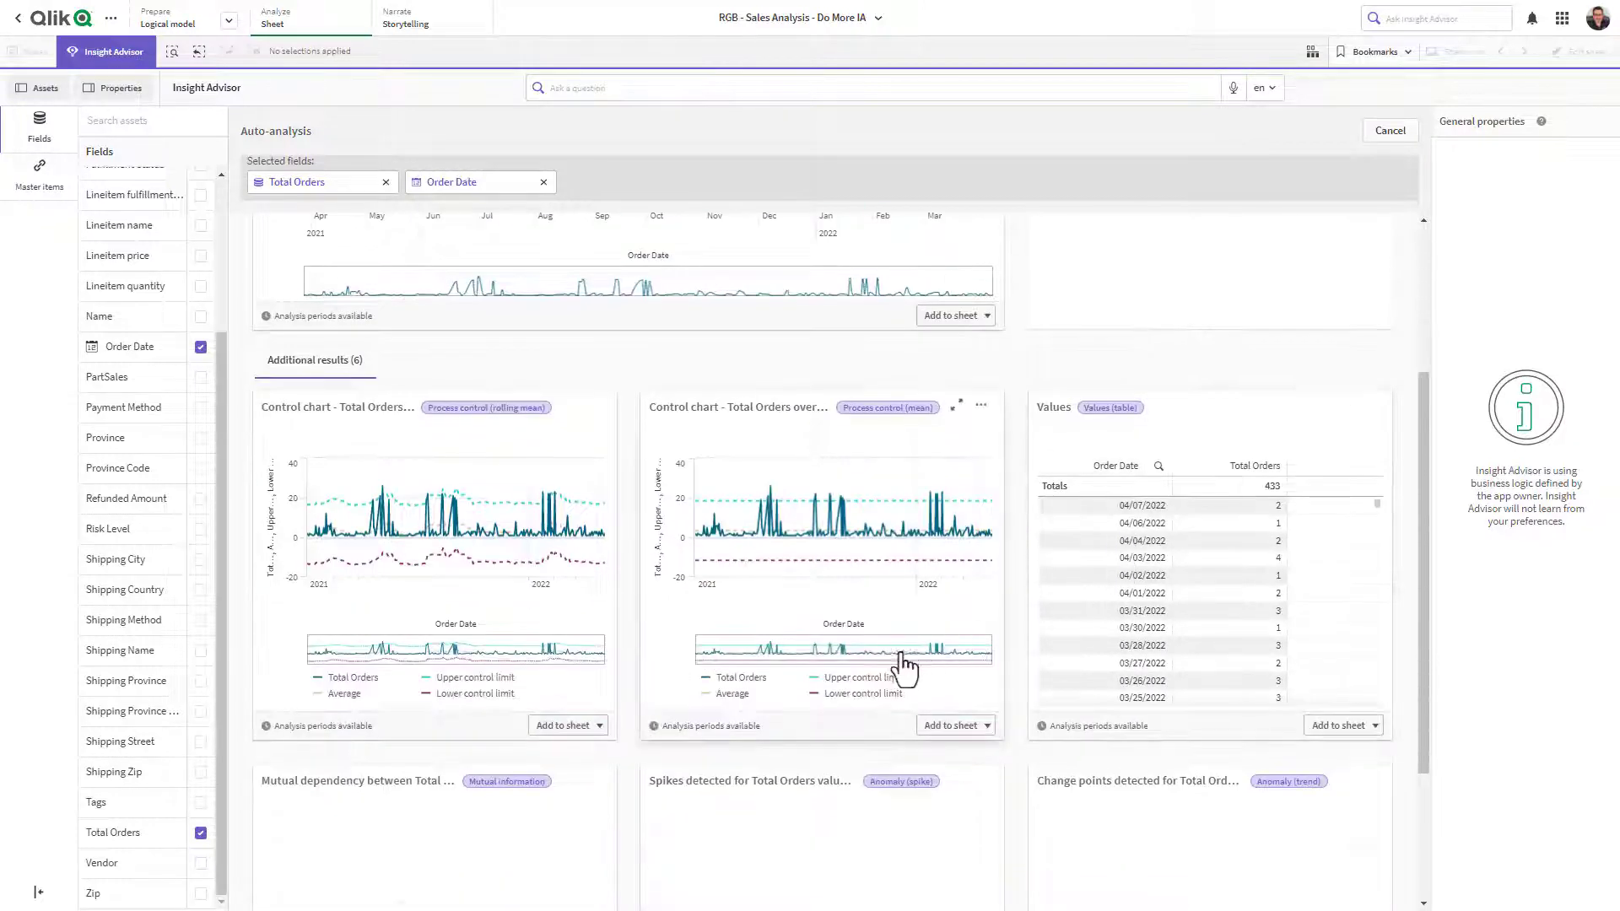
{"action": "scroll", "coordinate": [696, 587], "scroll_direction": "down", "scroll_amount": 2}
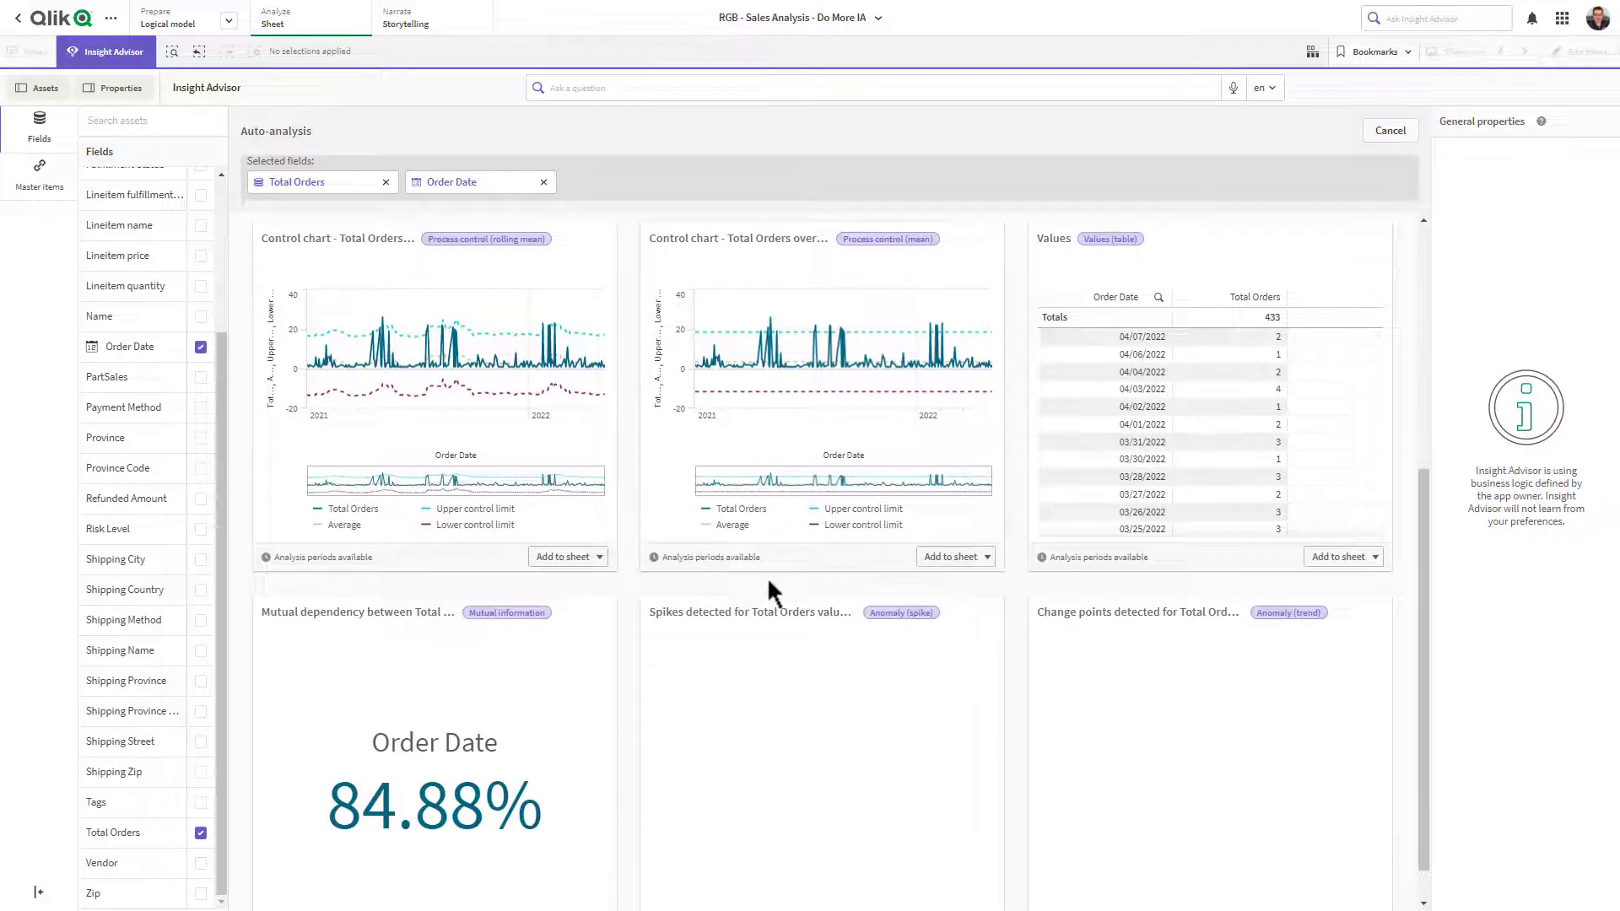
{"action": "scroll", "coordinate": [748, 633], "scroll_direction": "up", "scroll_amount": 2}
{"action": "scroll", "coordinate": [748, 632], "scroll_direction": "up", "scroll_amount": 4}
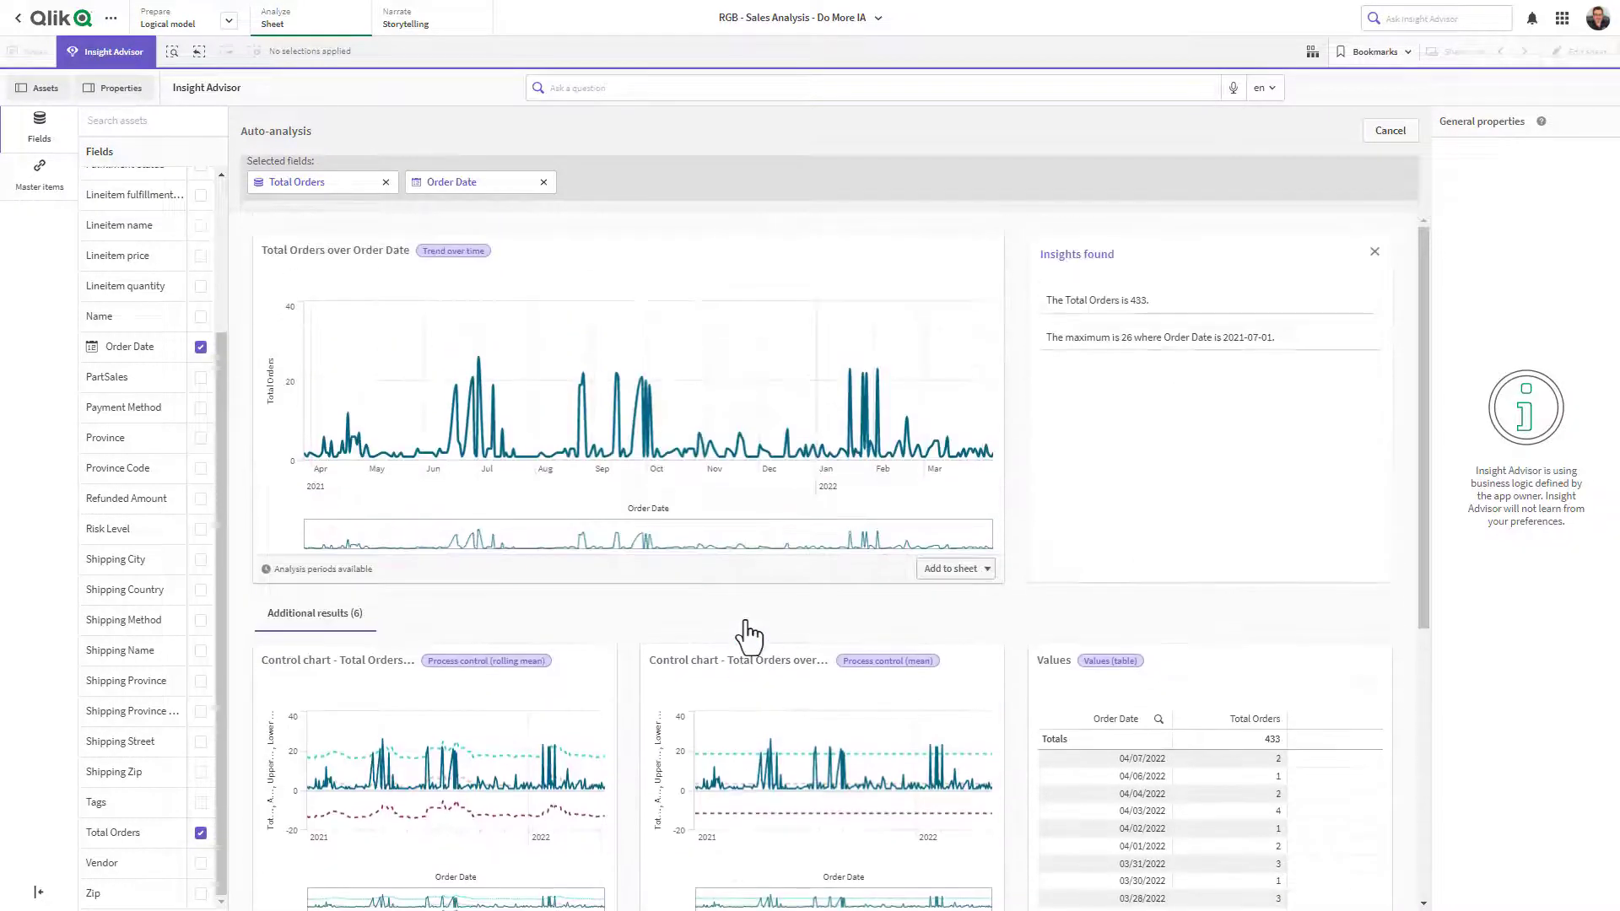
- Ask Insight Advisor for "total sales this month", inspect the Total Sales KPI's analysis properties, and close the question results
{"action": "left_click", "coordinate": [605, 87]}
{"action": "type", "text": "total sales"}
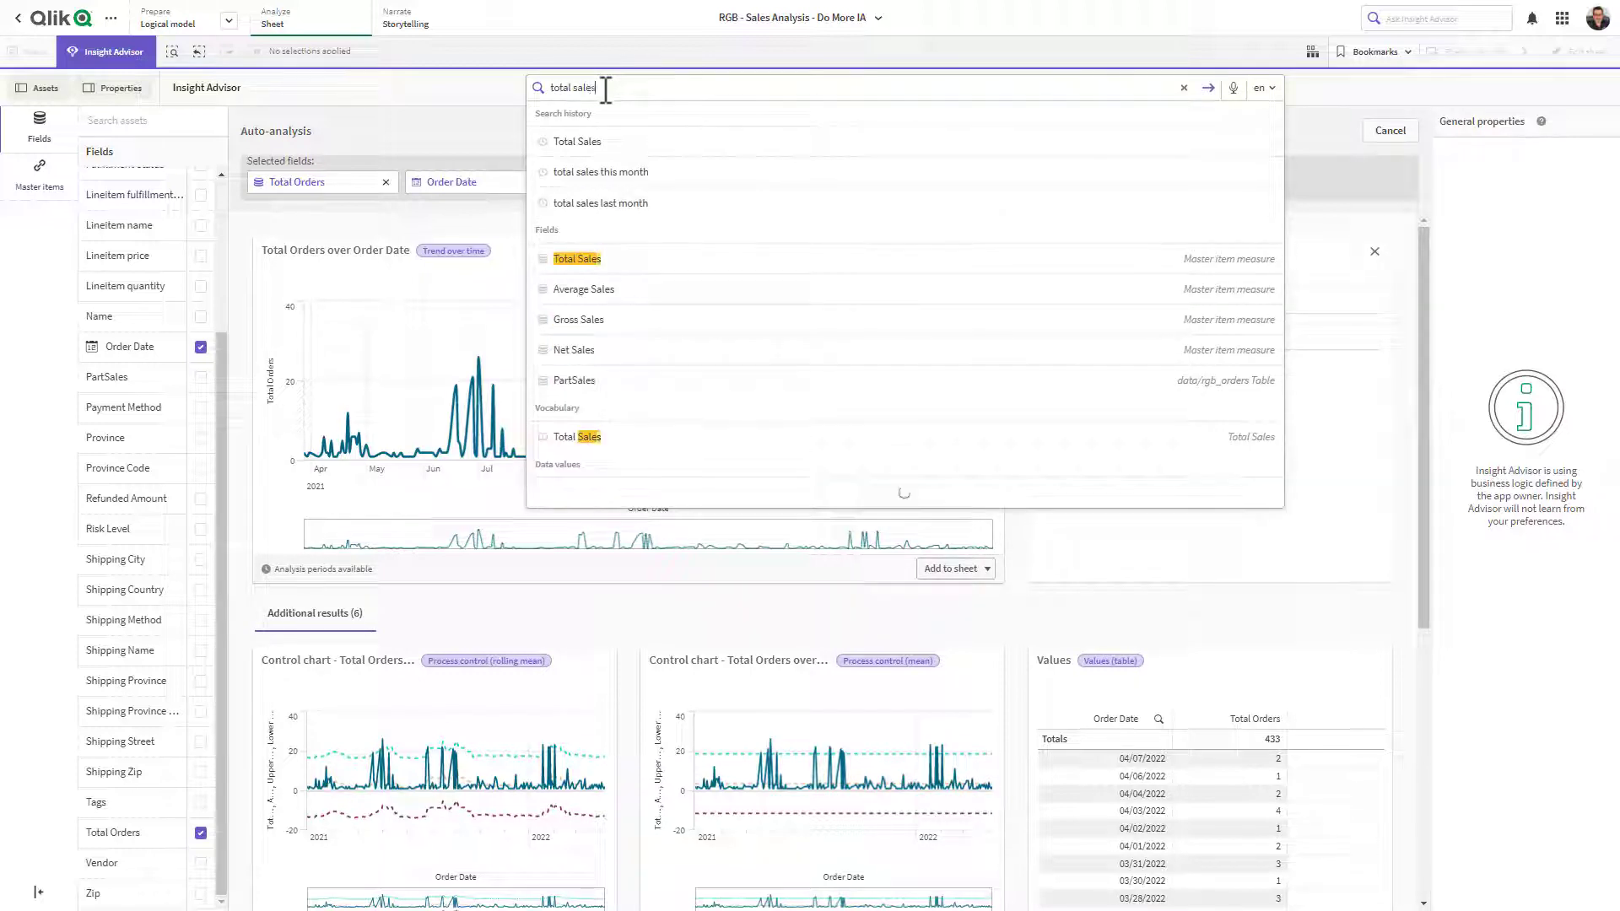
{"action": "type", "text": "this month"}
{"action": "key", "text": "Return"}
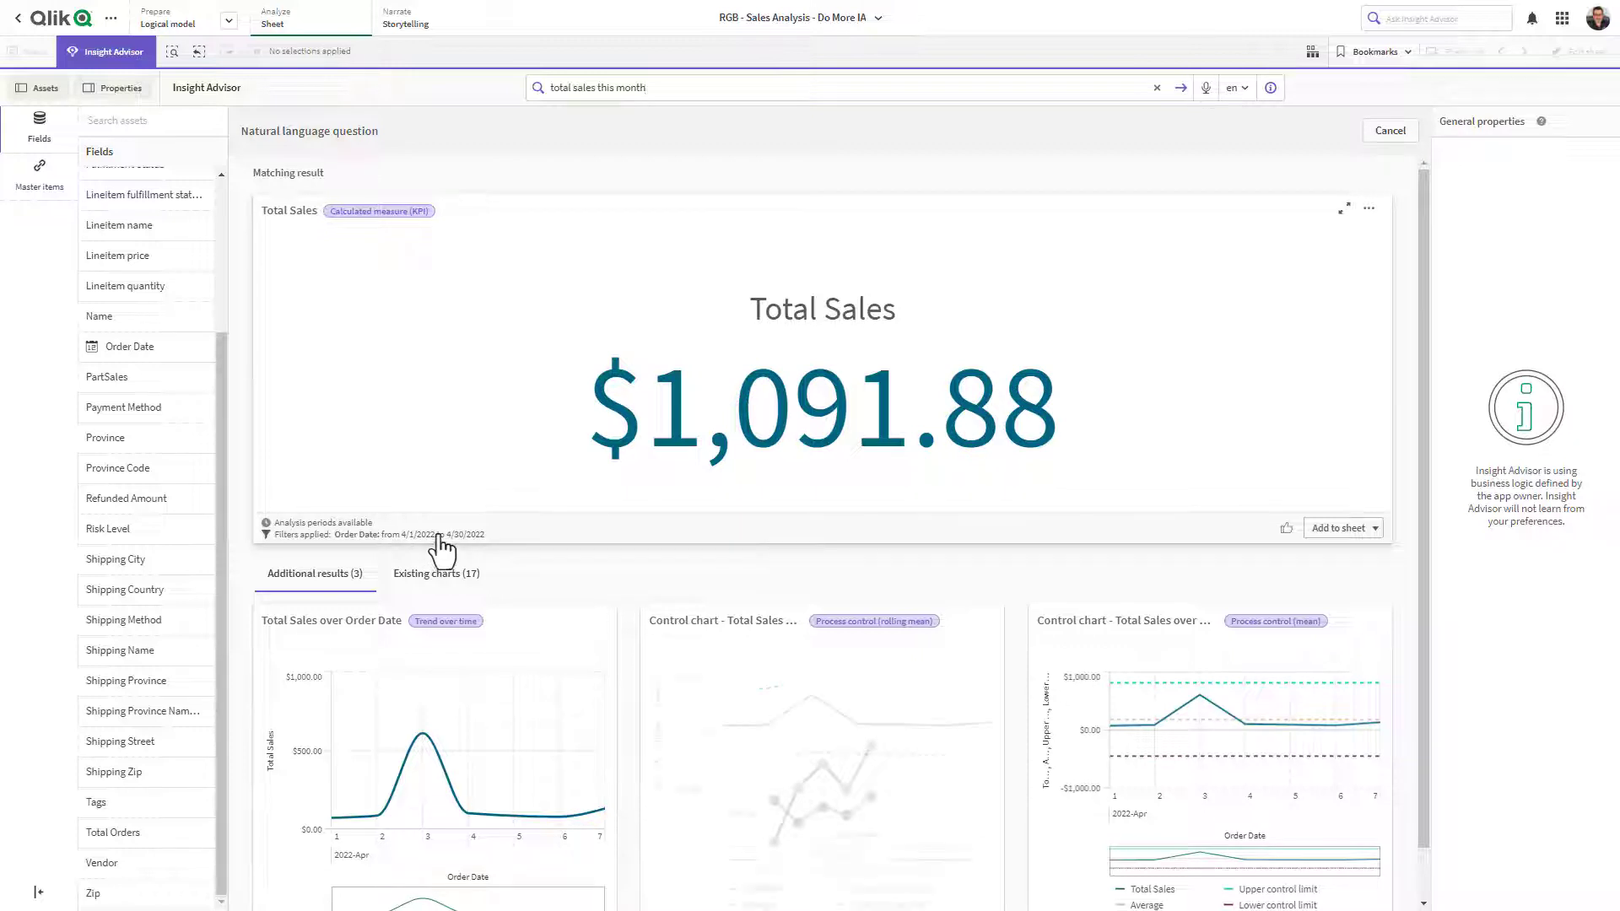
{"action": "left_click", "coordinate": [343, 533]}
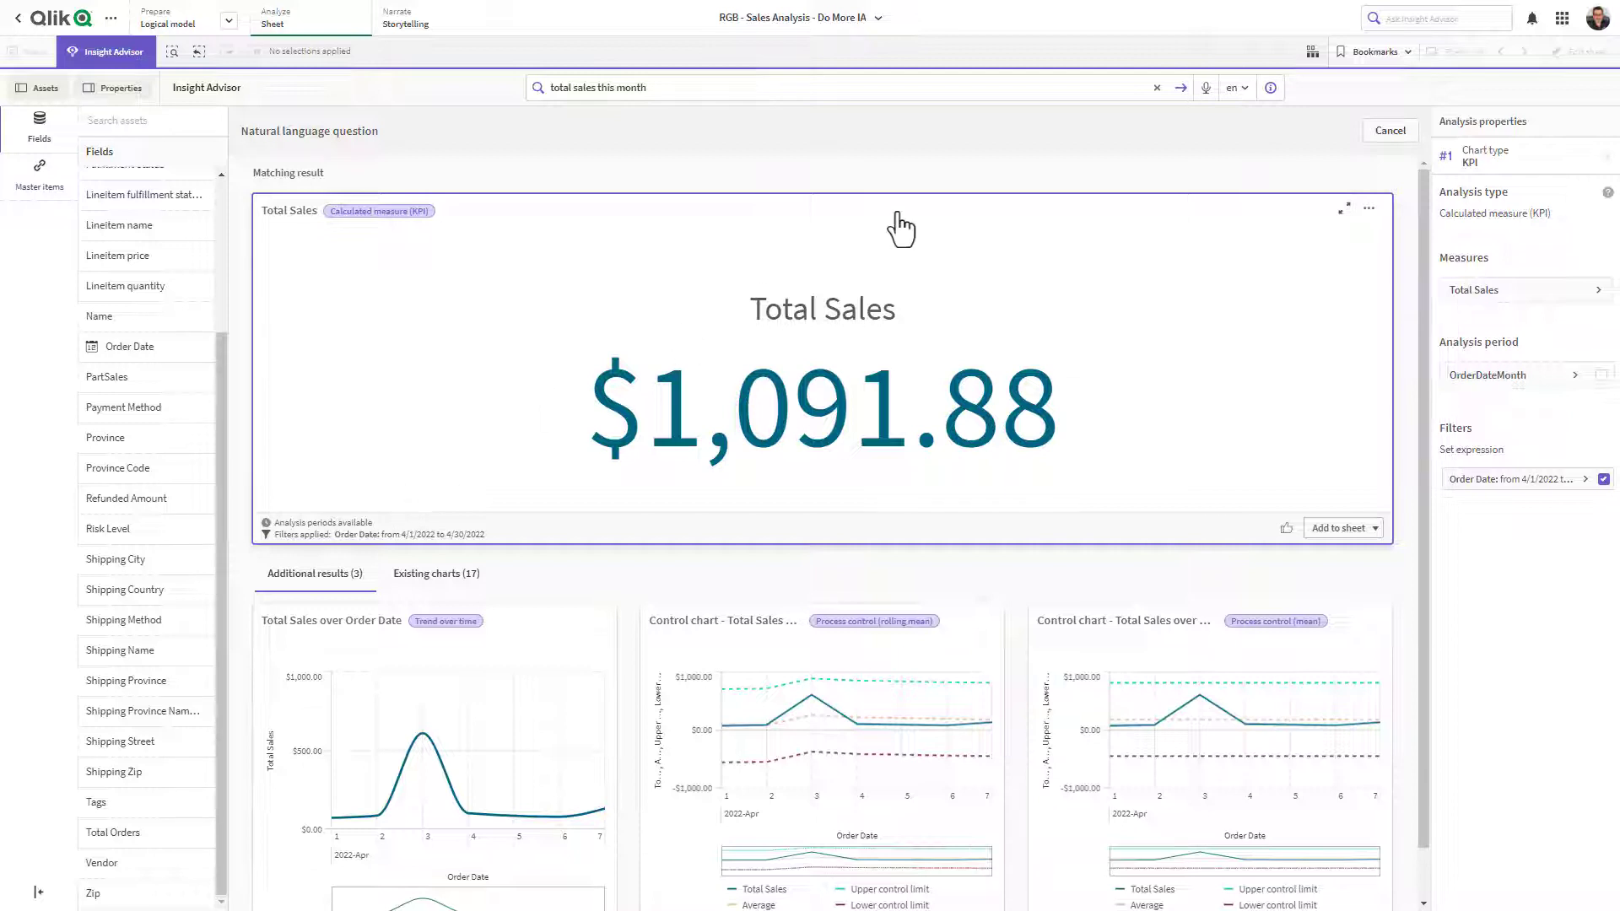
{"action": "left_click", "coordinate": [1158, 88]}
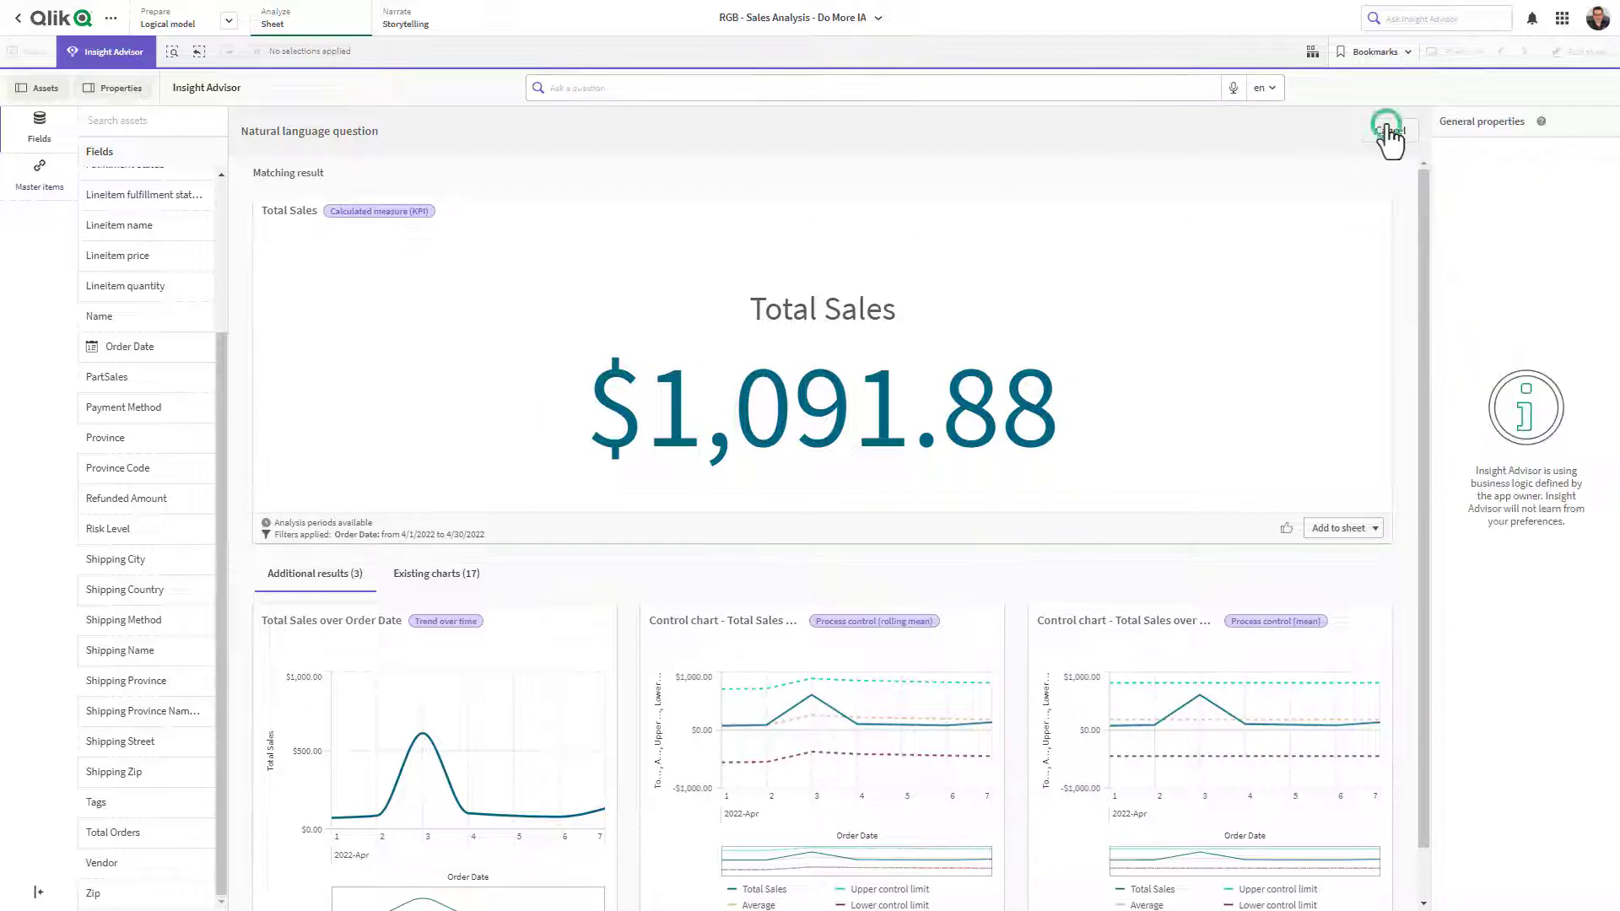
{"action": "left_click", "coordinate": [1388, 131]}
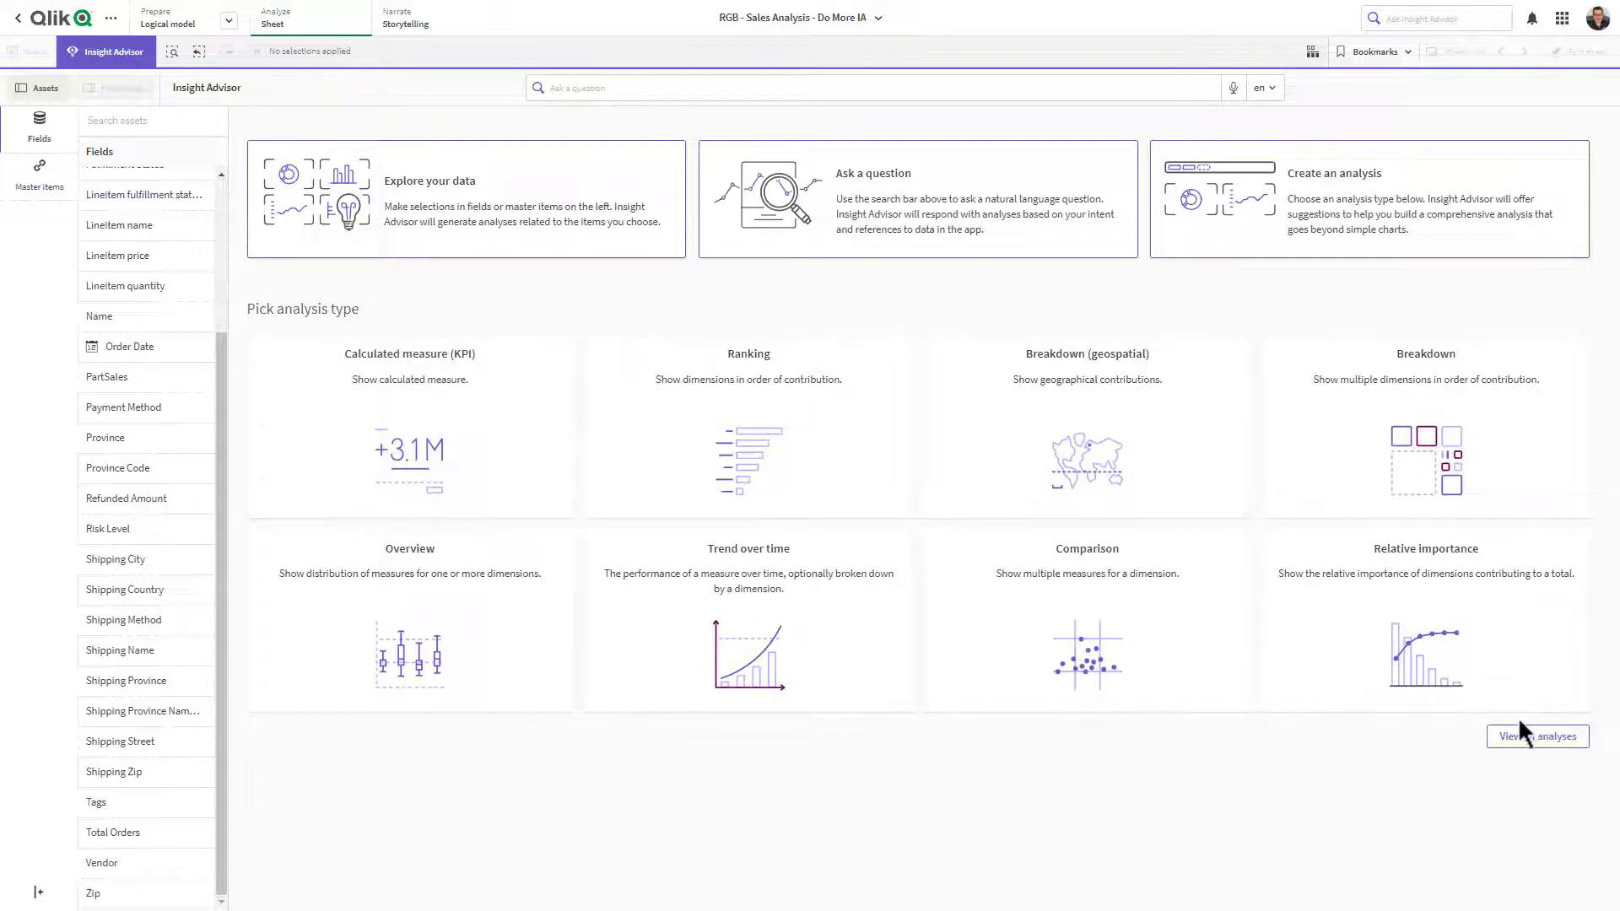
- Look through the full list of analysis types, and reopen Insight Advisor from the dashboard sheet
{"action": "left_click", "coordinate": [1547, 739]}
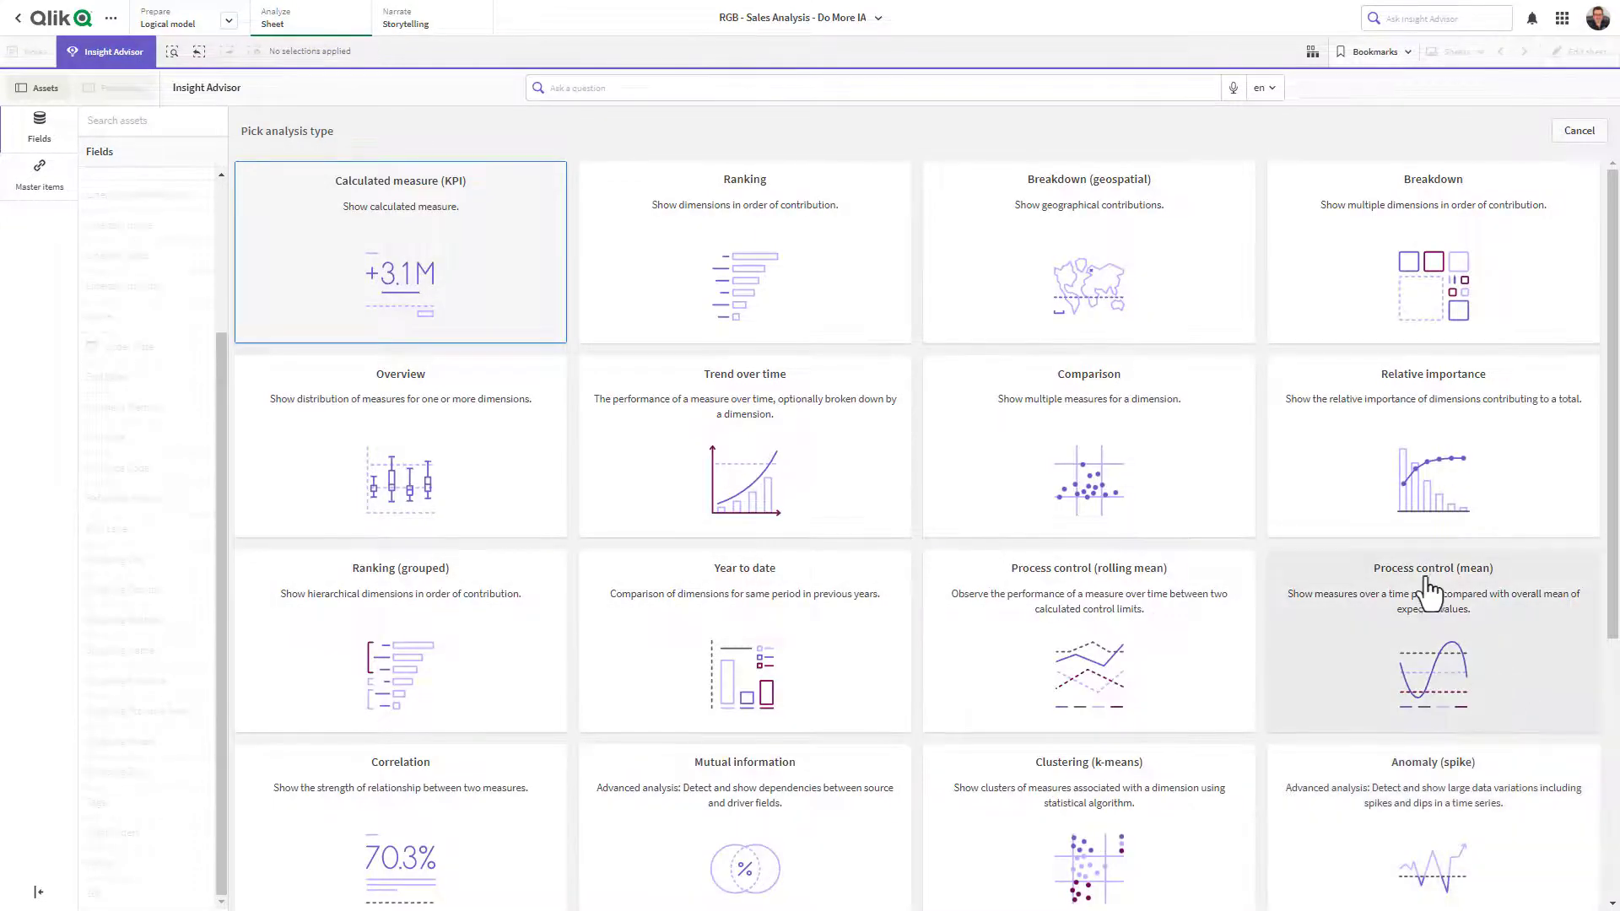
{"action": "scroll", "coordinate": [1428, 595], "scroll_direction": "down", "scroll_amount": 5}
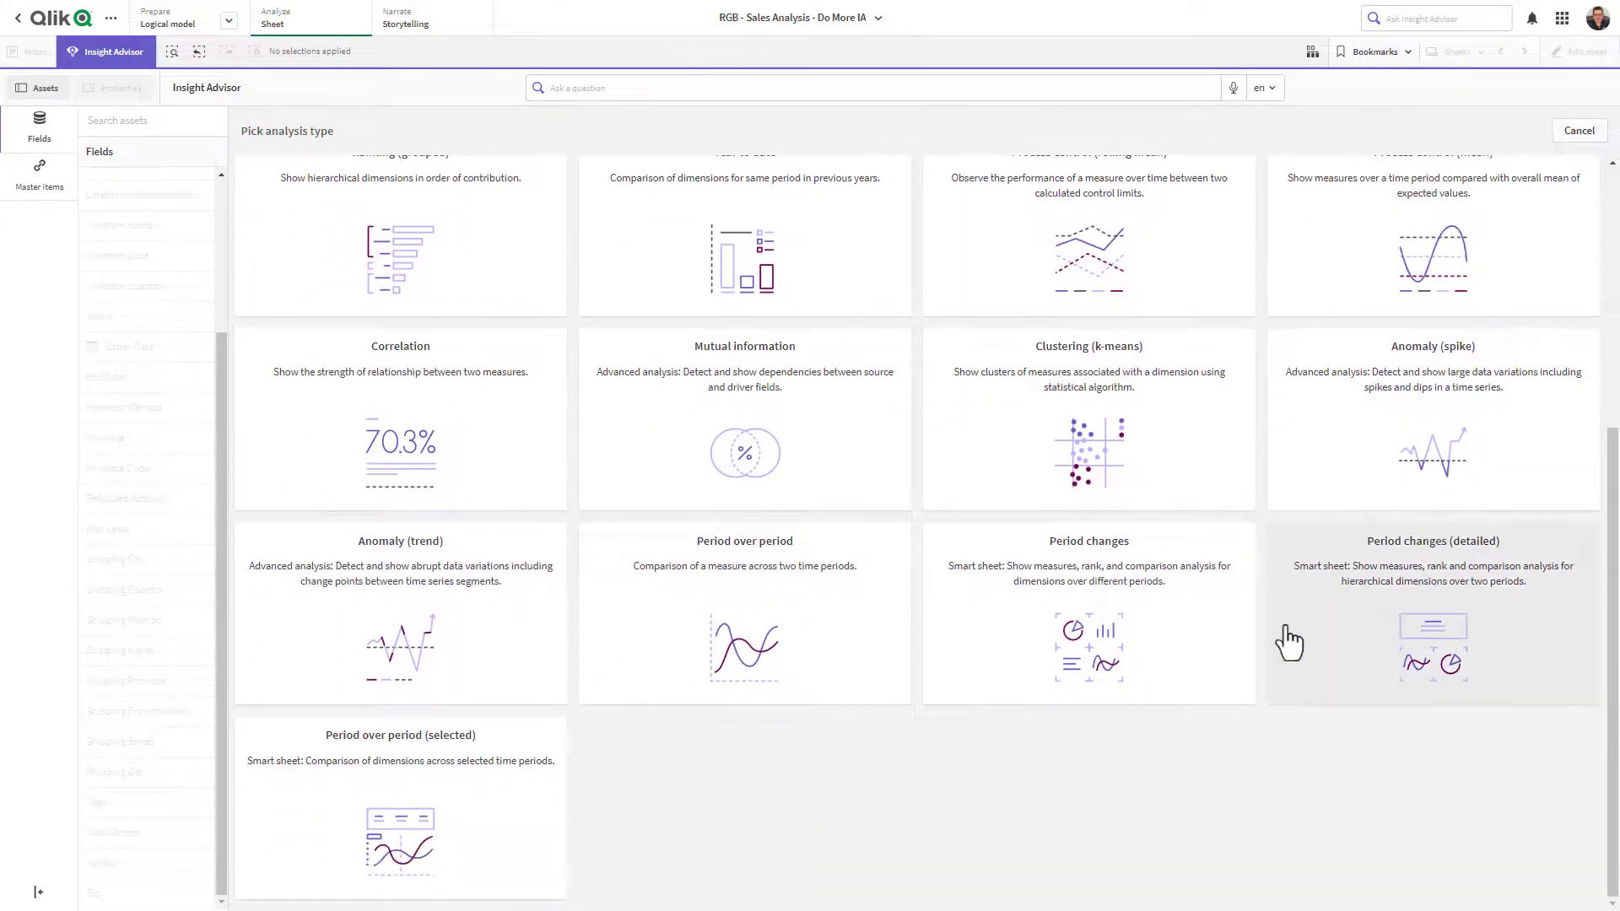
{"action": "scroll", "coordinate": [1288, 644], "scroll_direction": "up", "scroll_amount": 5}
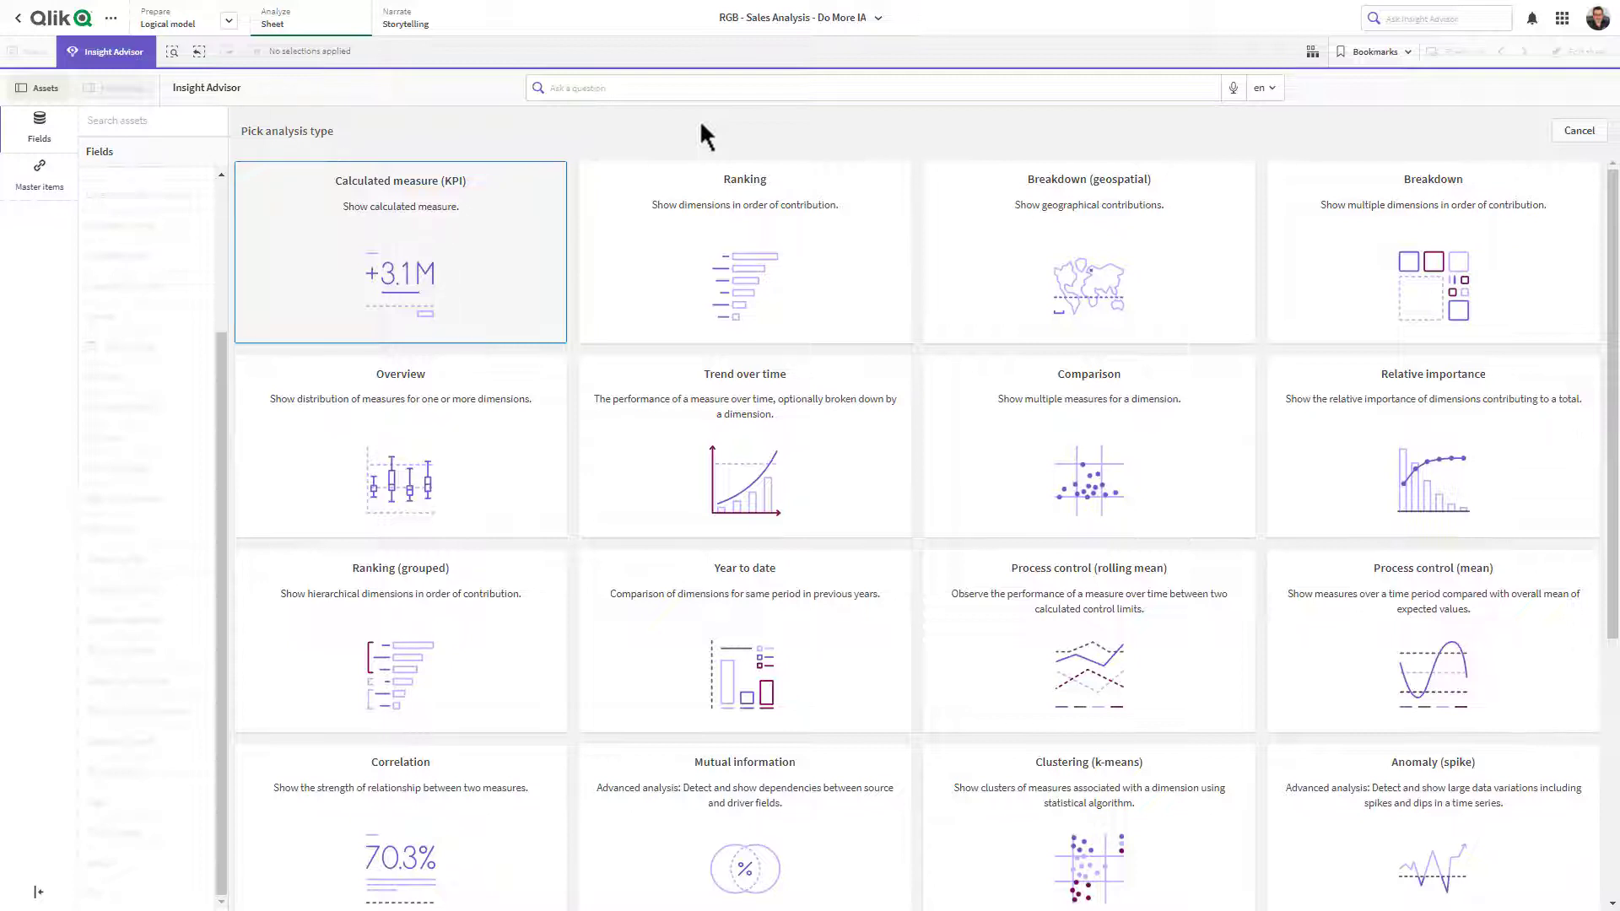
{"action": "left_click", "coordinate": [123, 56]}
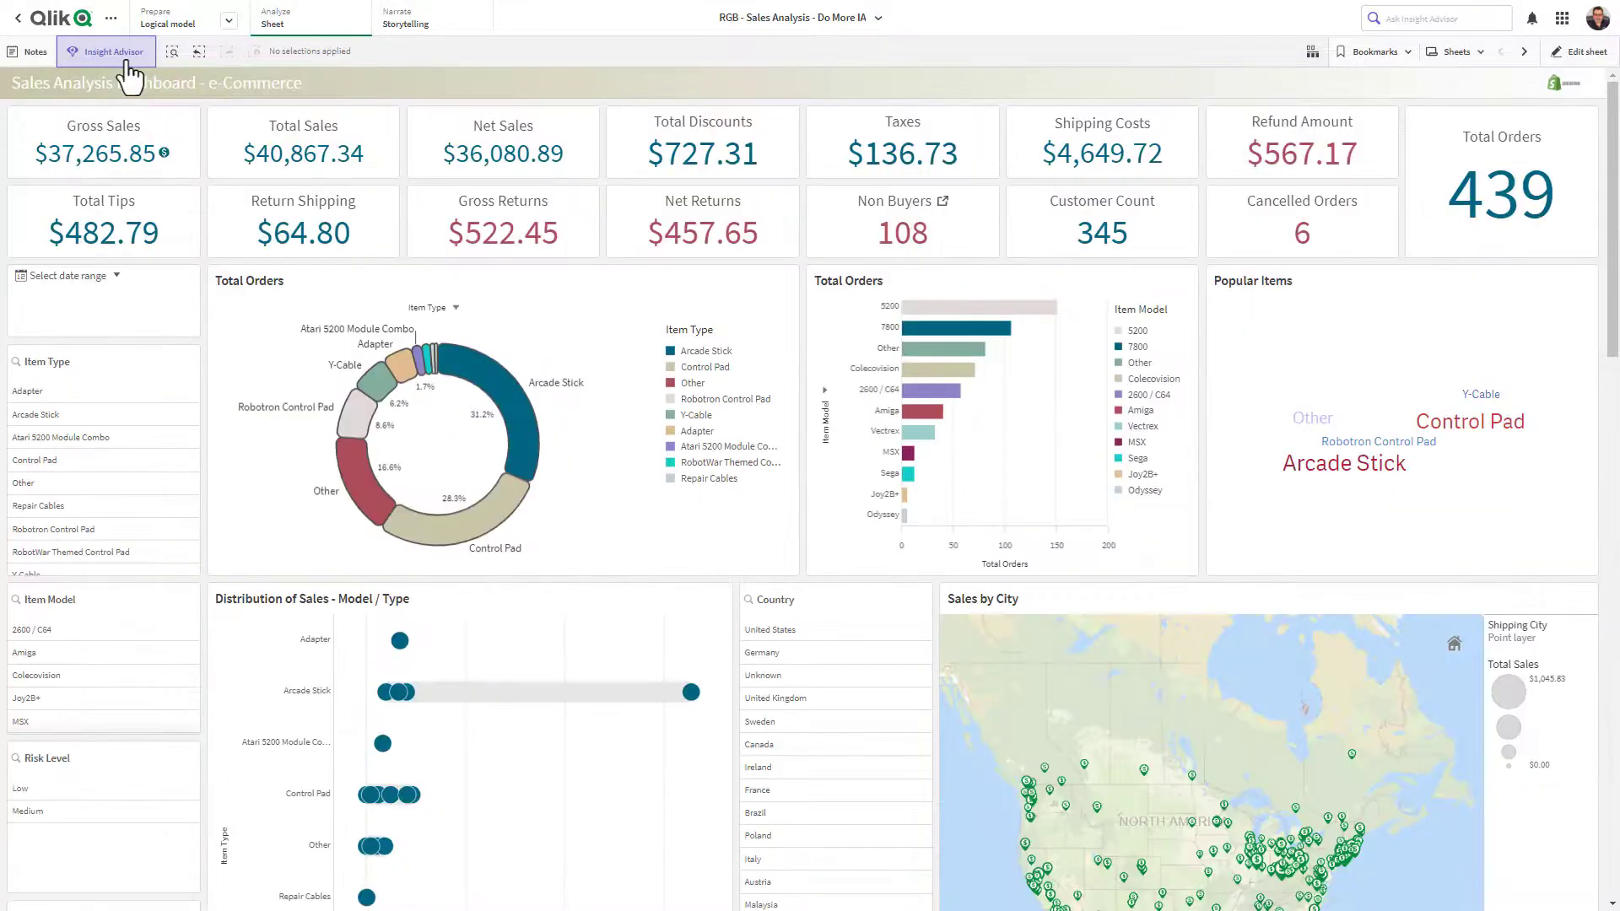
{"action": "left_click", "coordinate": [130, 59]}
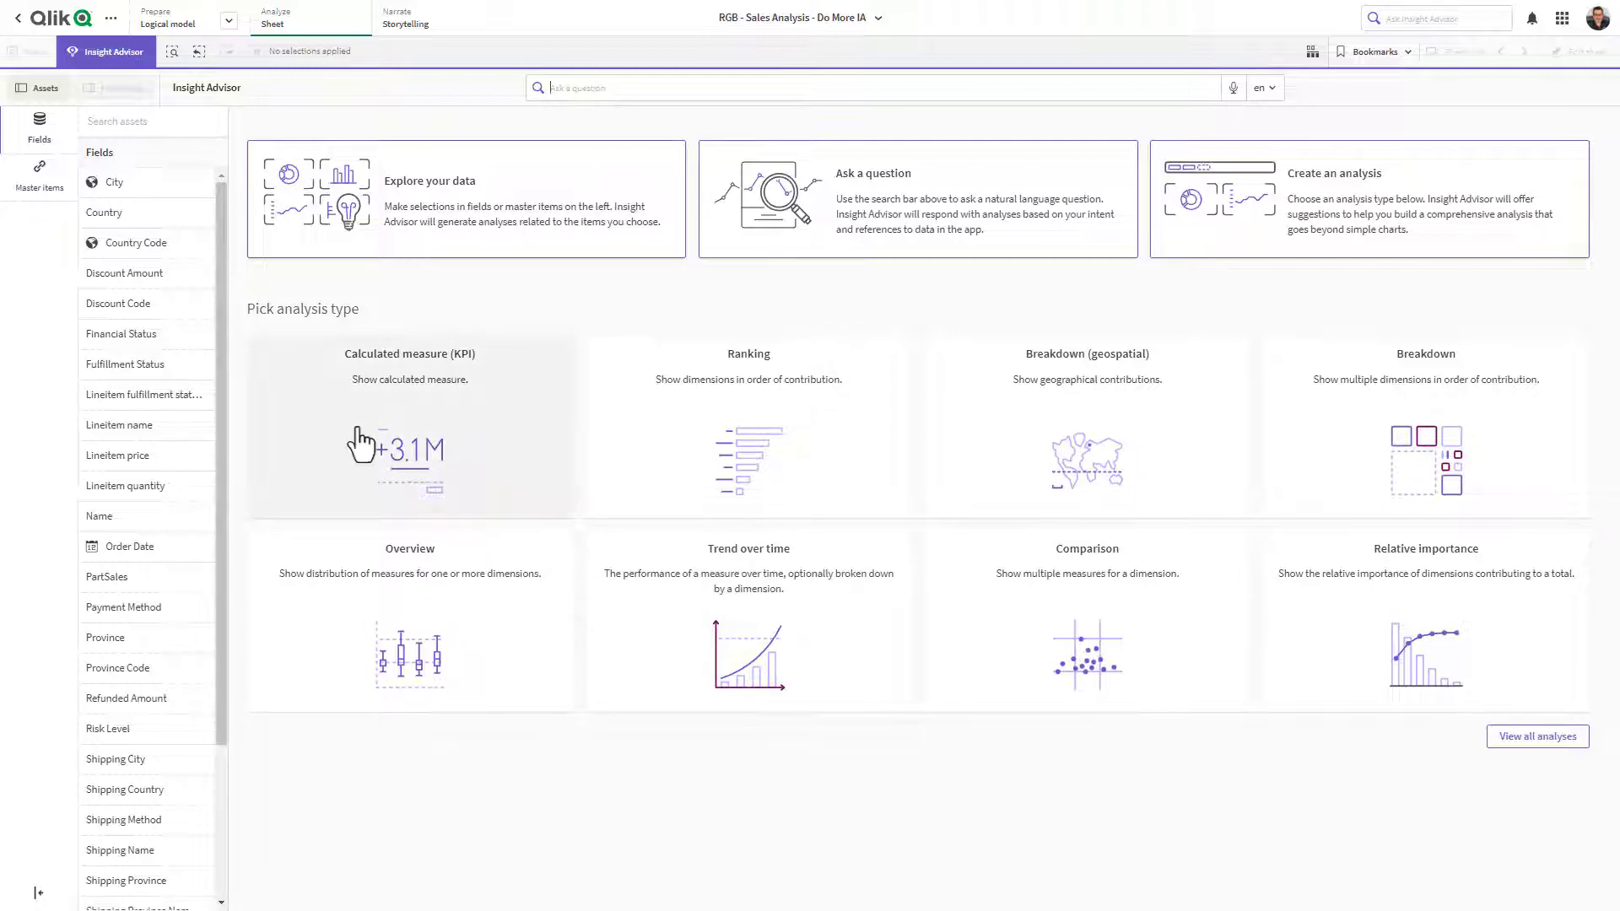
- Create a Calculated measure (KPI) analysis with the Total Sales master item as its measure
{"action": "left_click", "coordinate": [520, 497]}
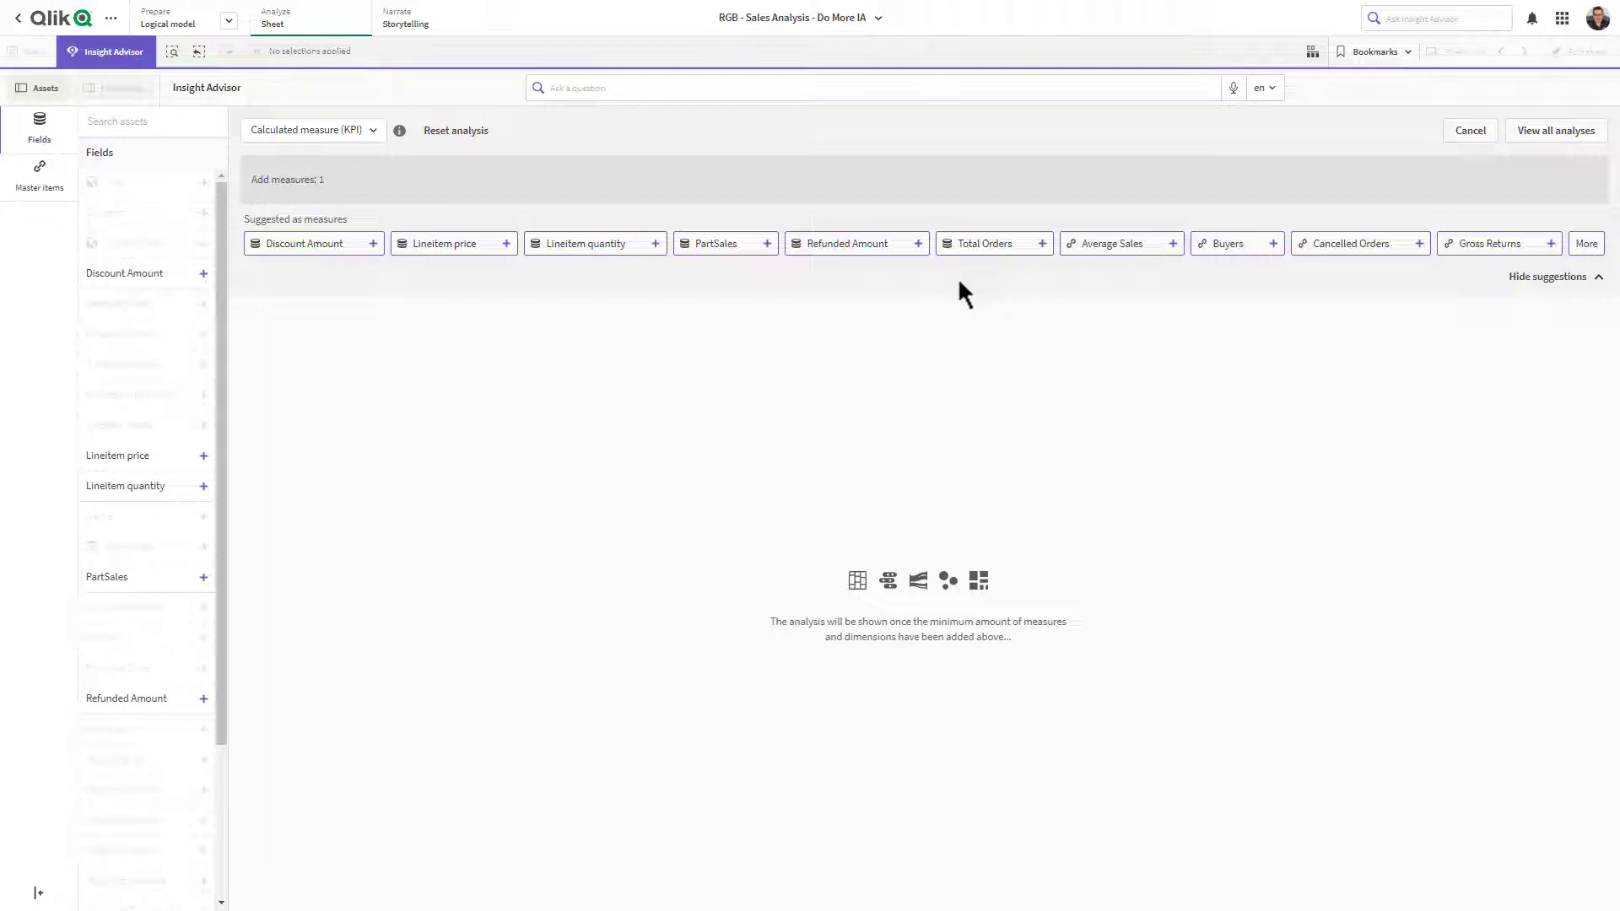
{"action": "left_click", "coordinate": [42, 187]}
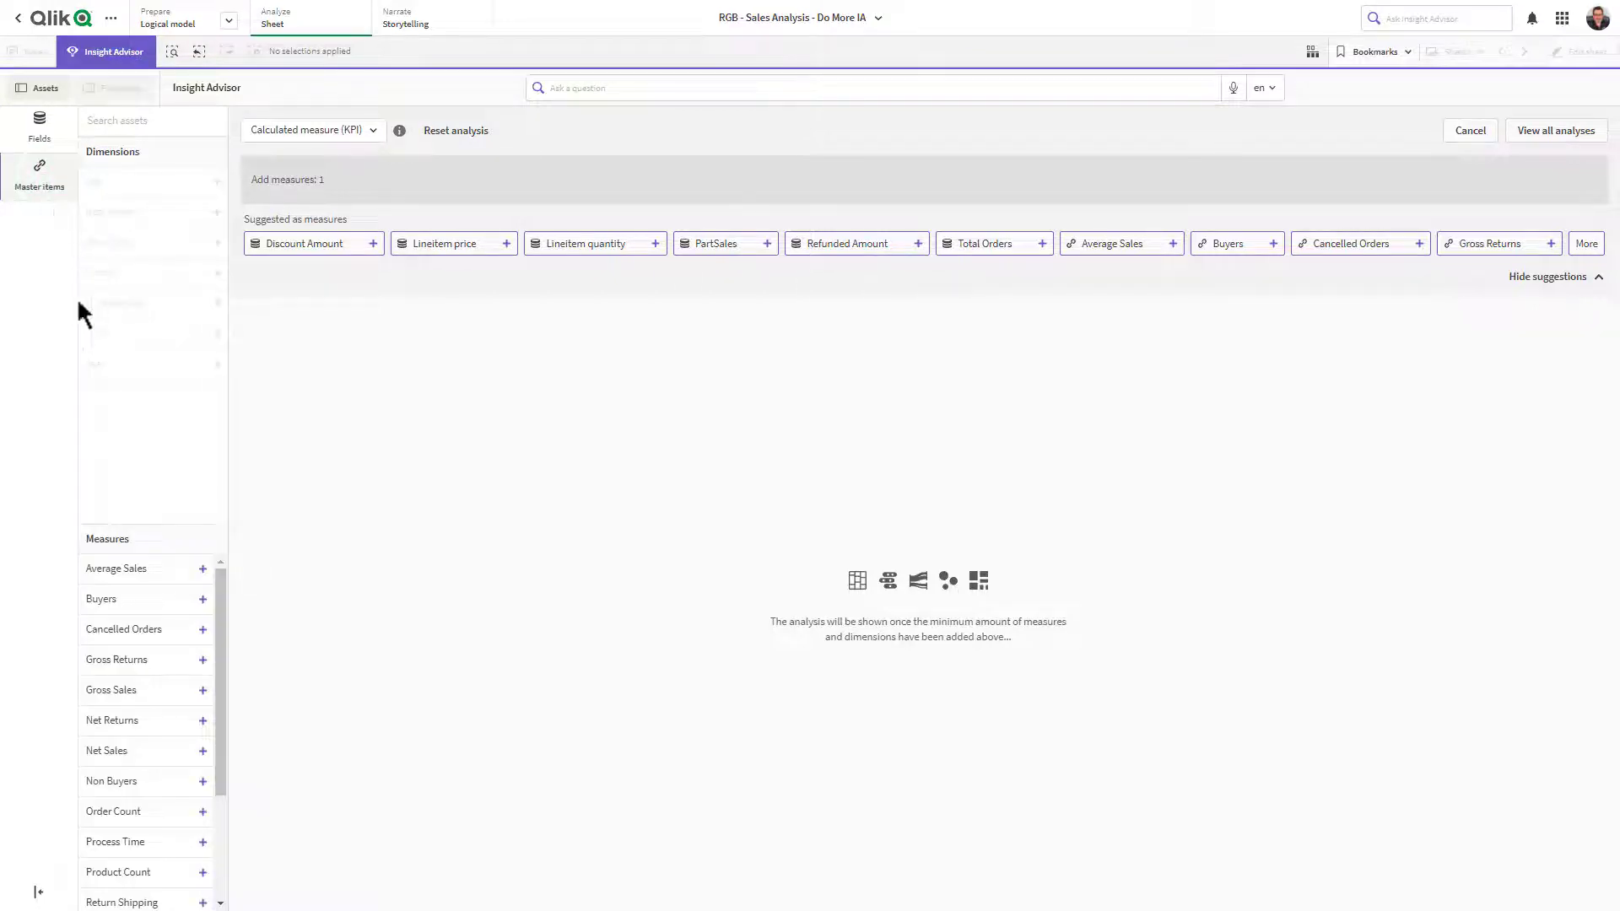
{"action": "left_click", "coordinate": [39, 129]}
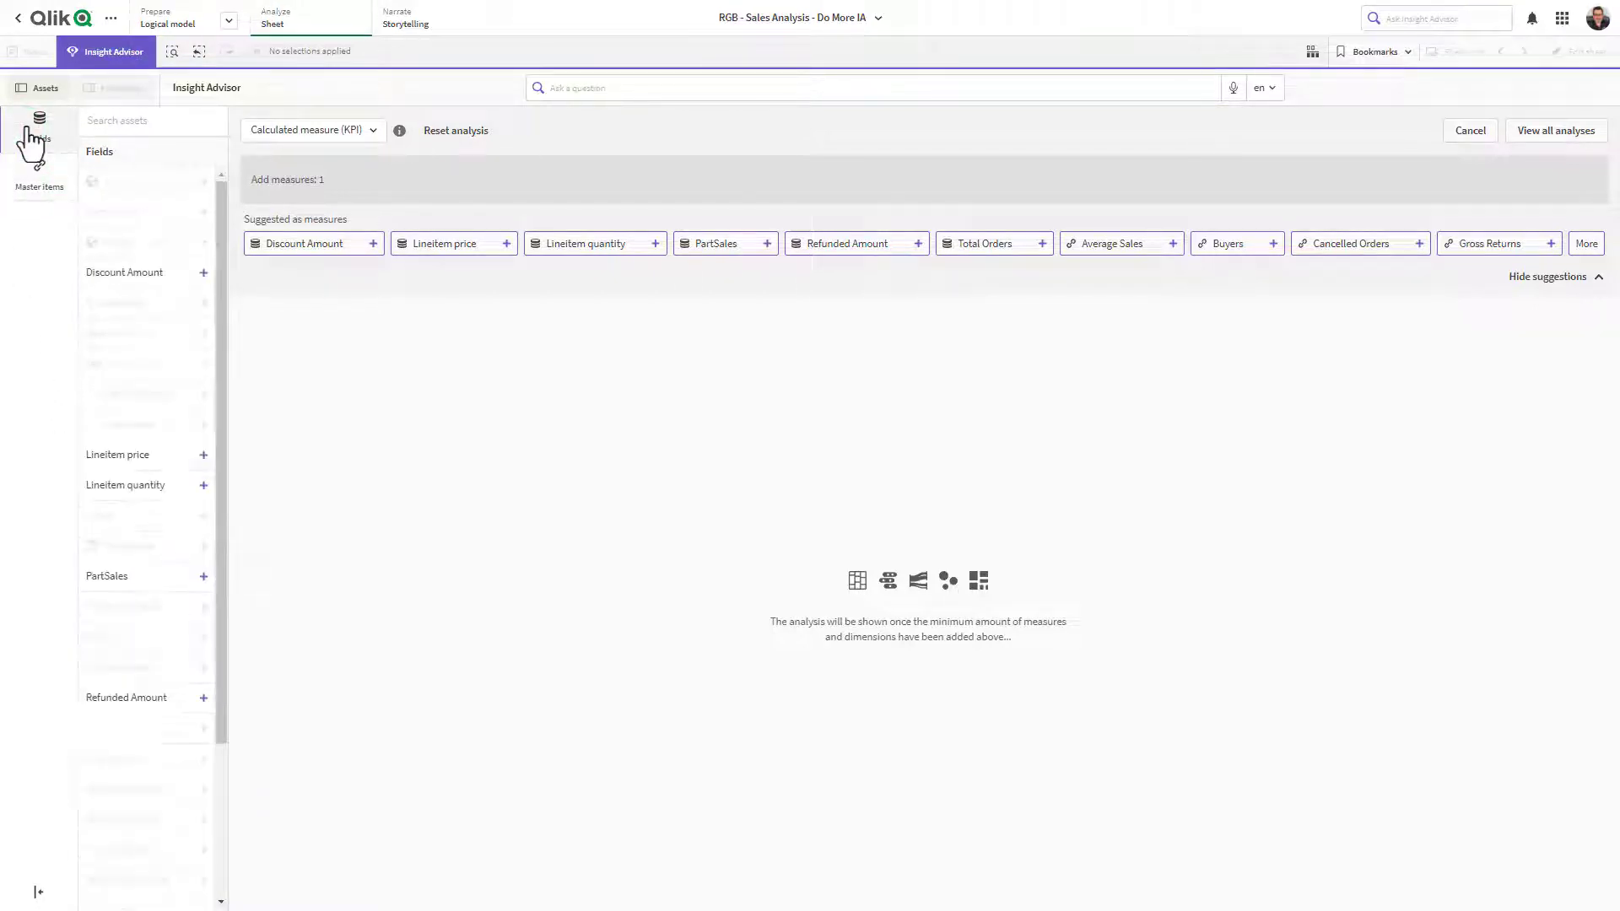
{"action": "left_click", "coordinate": [1593, 248]}
{"action": "left_click_drag", "start_coordinate": [1601, 314], "coordinate": [1601, 416]}
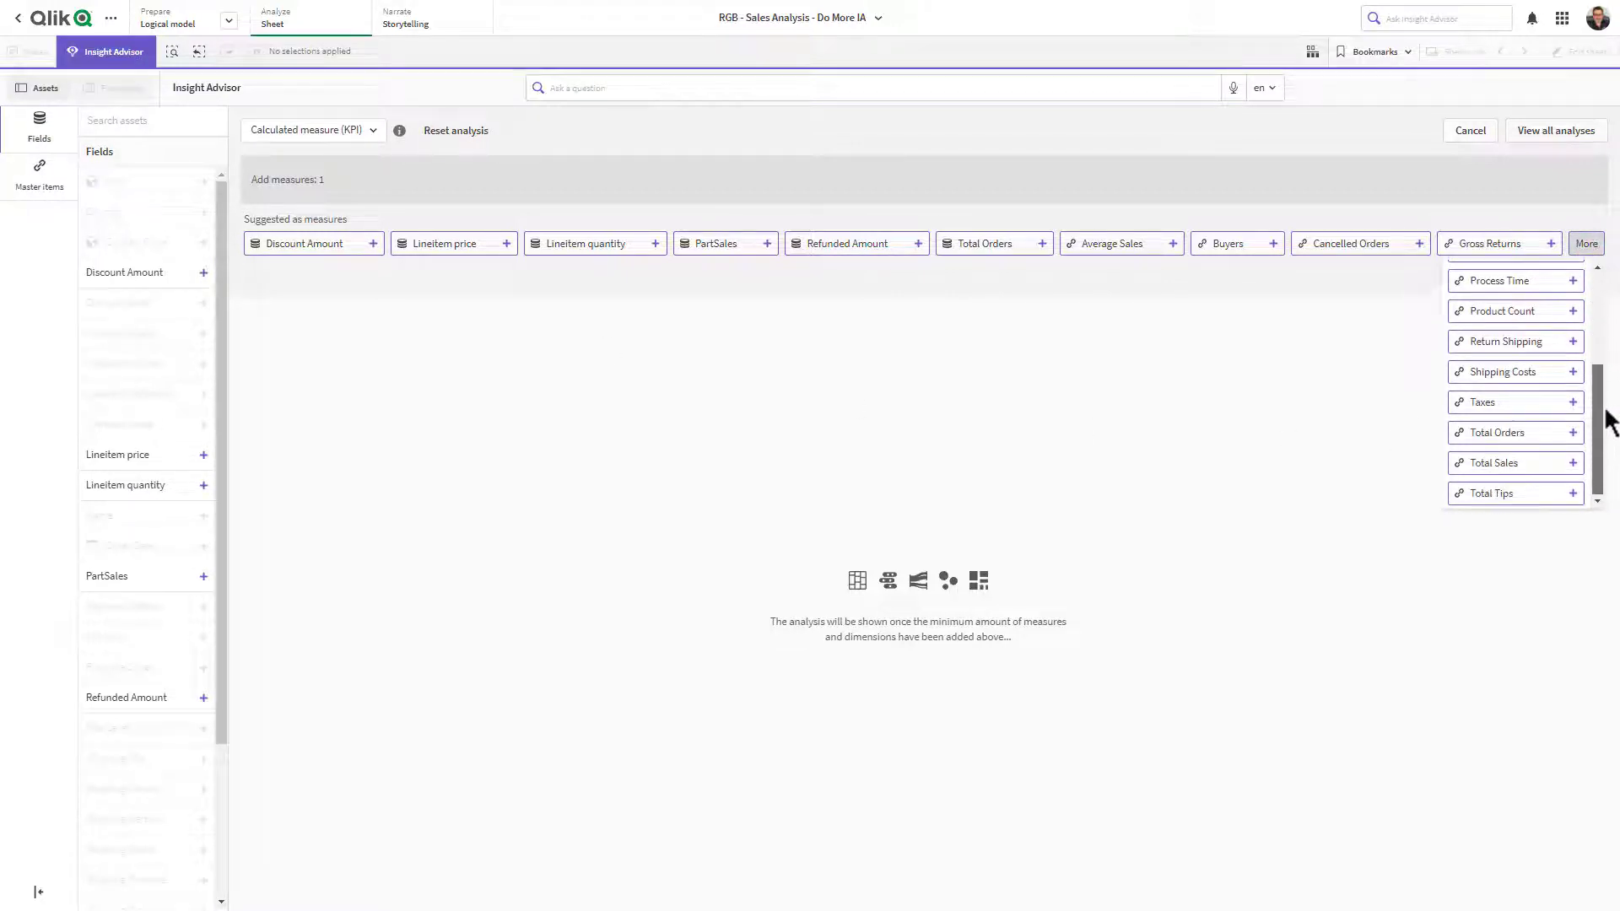
{"action": "left_click", "coordinate": [1511, 471]}
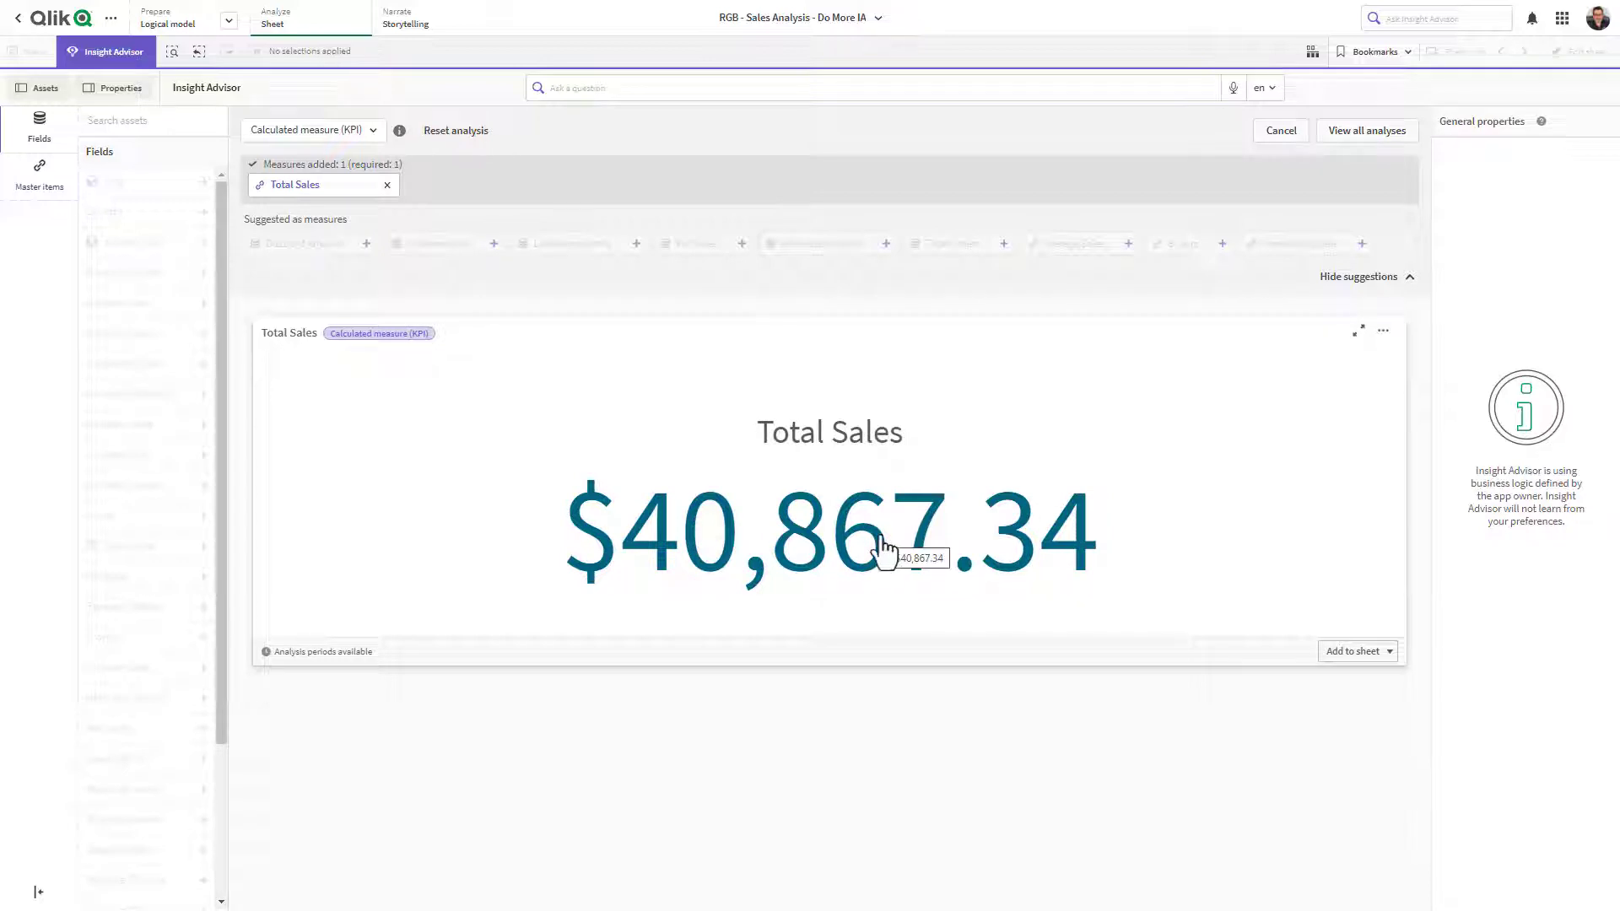
- Apply the "Year - 2022" bookmark to the Total Sales KPI, and clear the resulting Year selection
{"action": "left_click", "coordinate": [172, 52]}
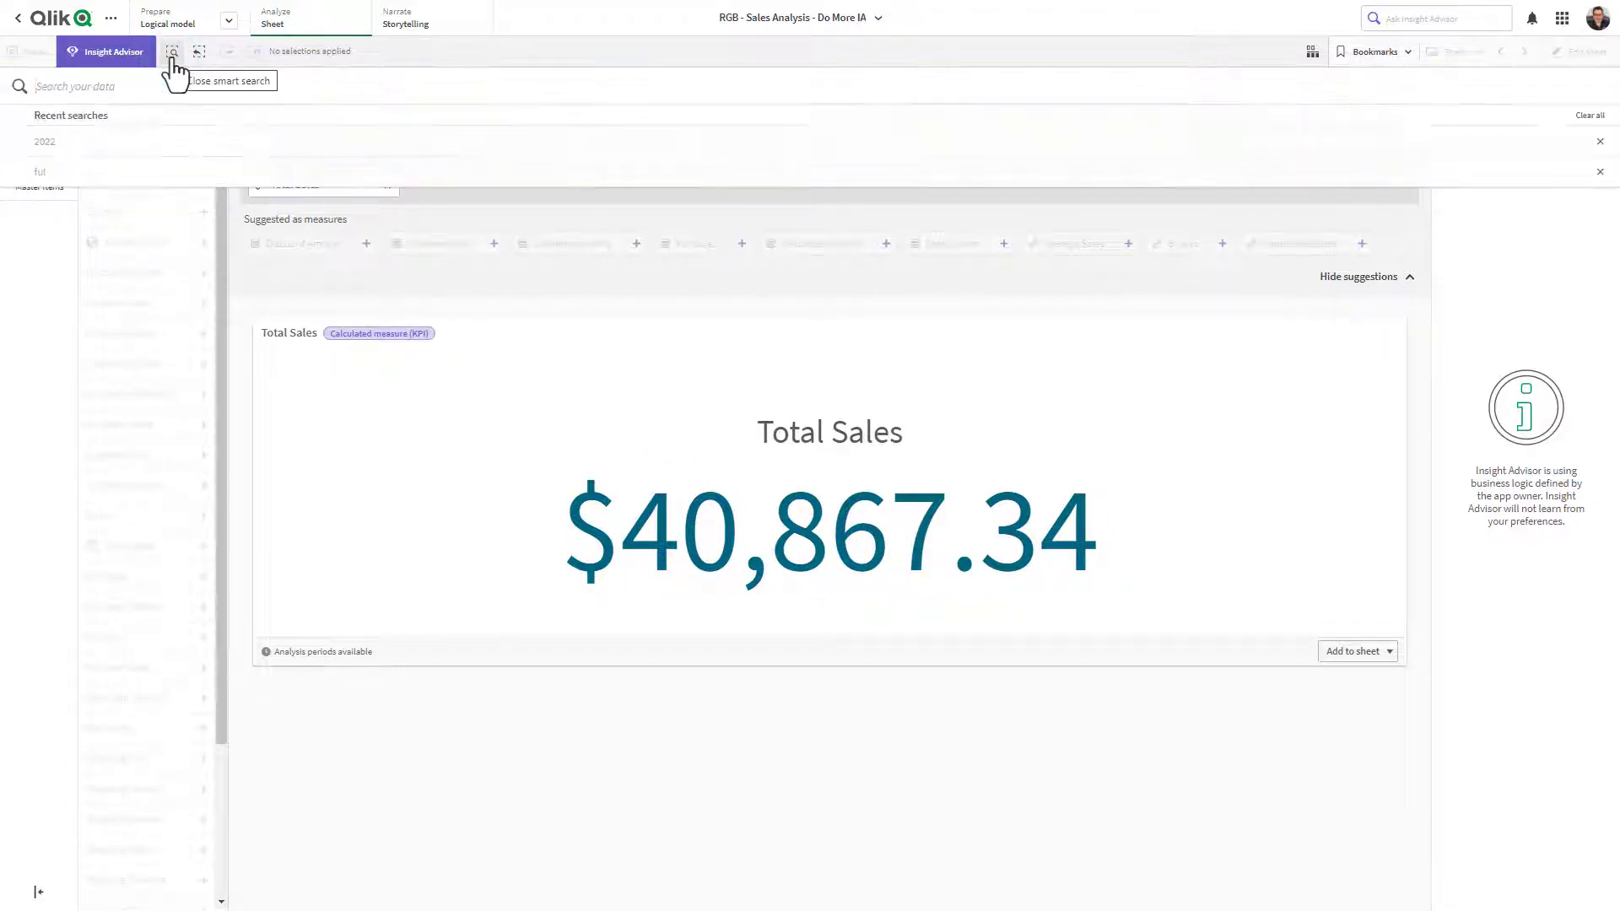
{"action": "left_click", "coordinate": [172, 52]}
{"action": "left_click", "coordinate": [1364, 54]}
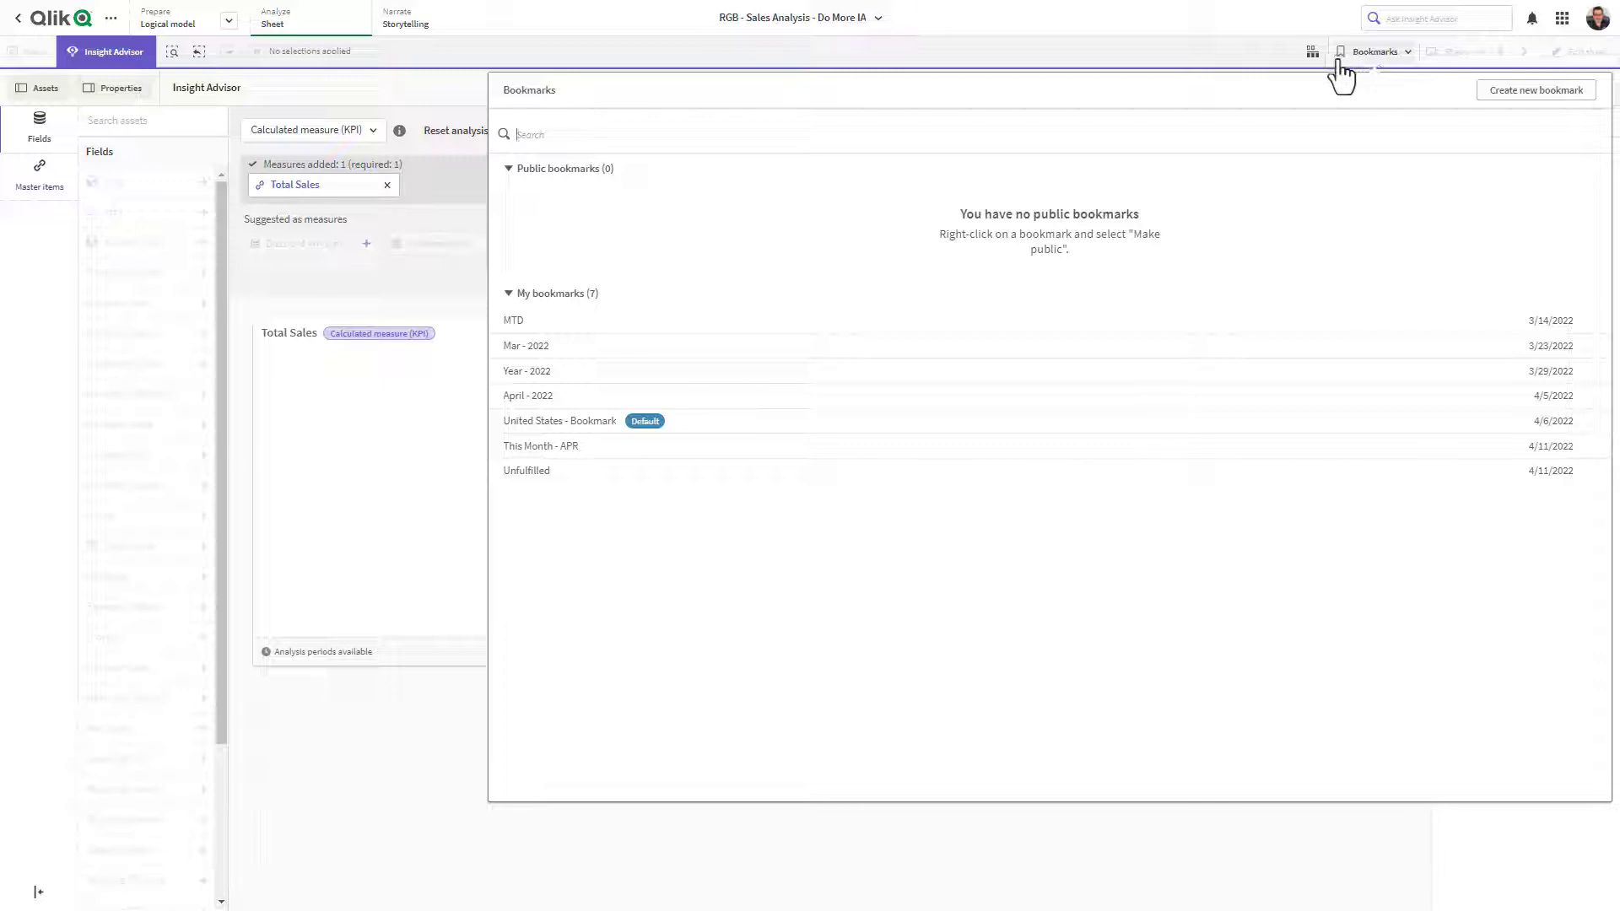
{"action": "left_click", "coordinate": [533, 376]}
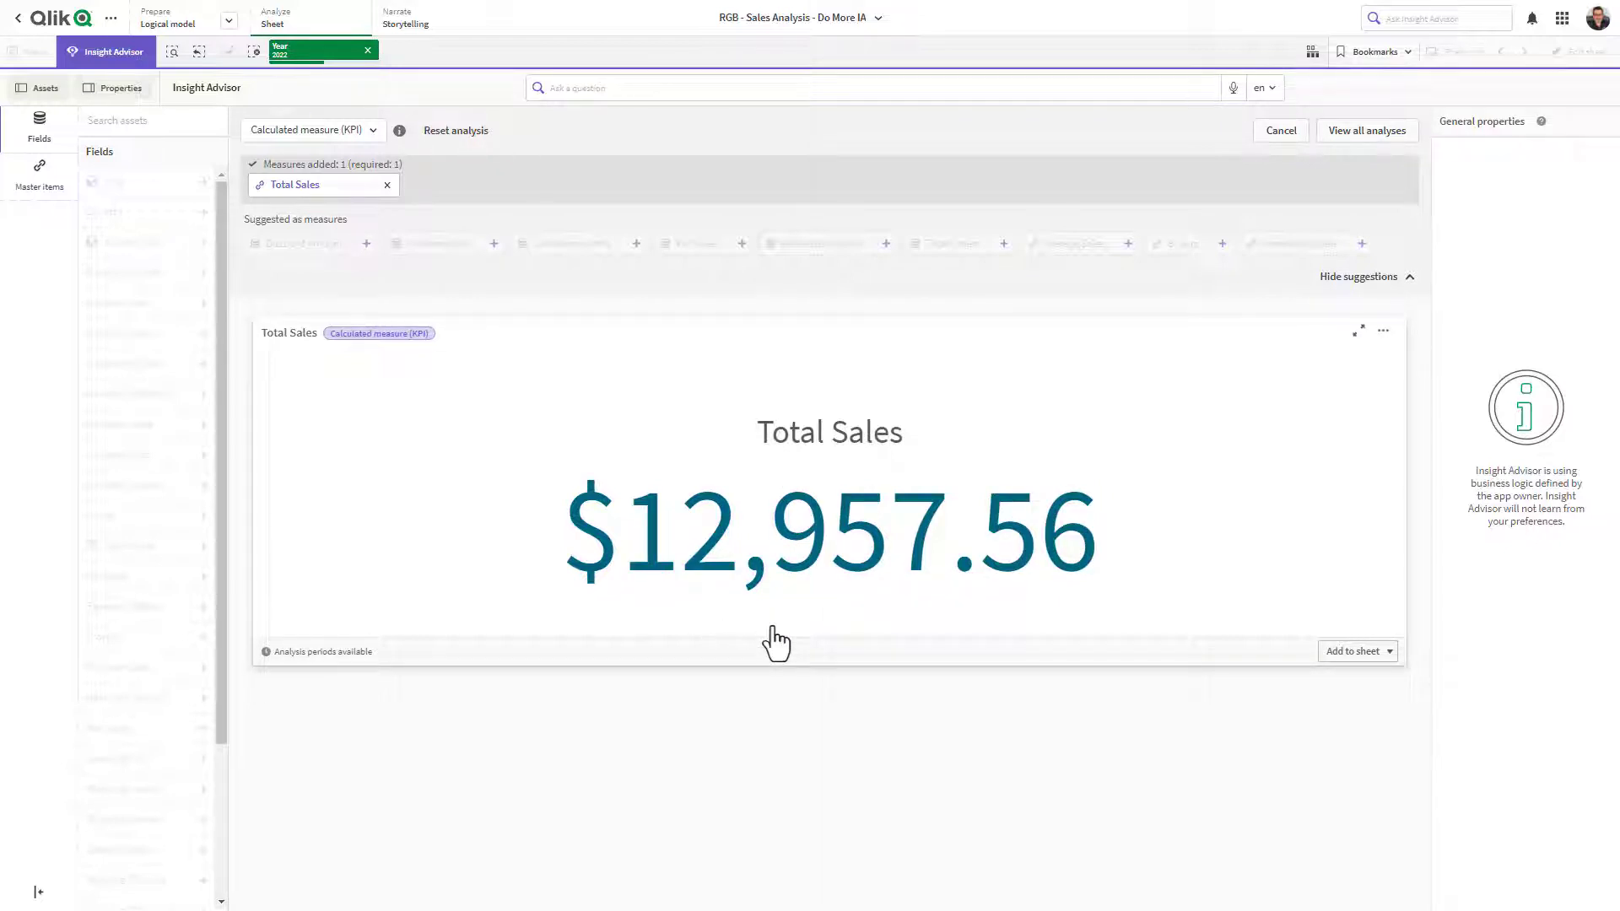
{"action": "left_click", "coordinate": [368, 51]}
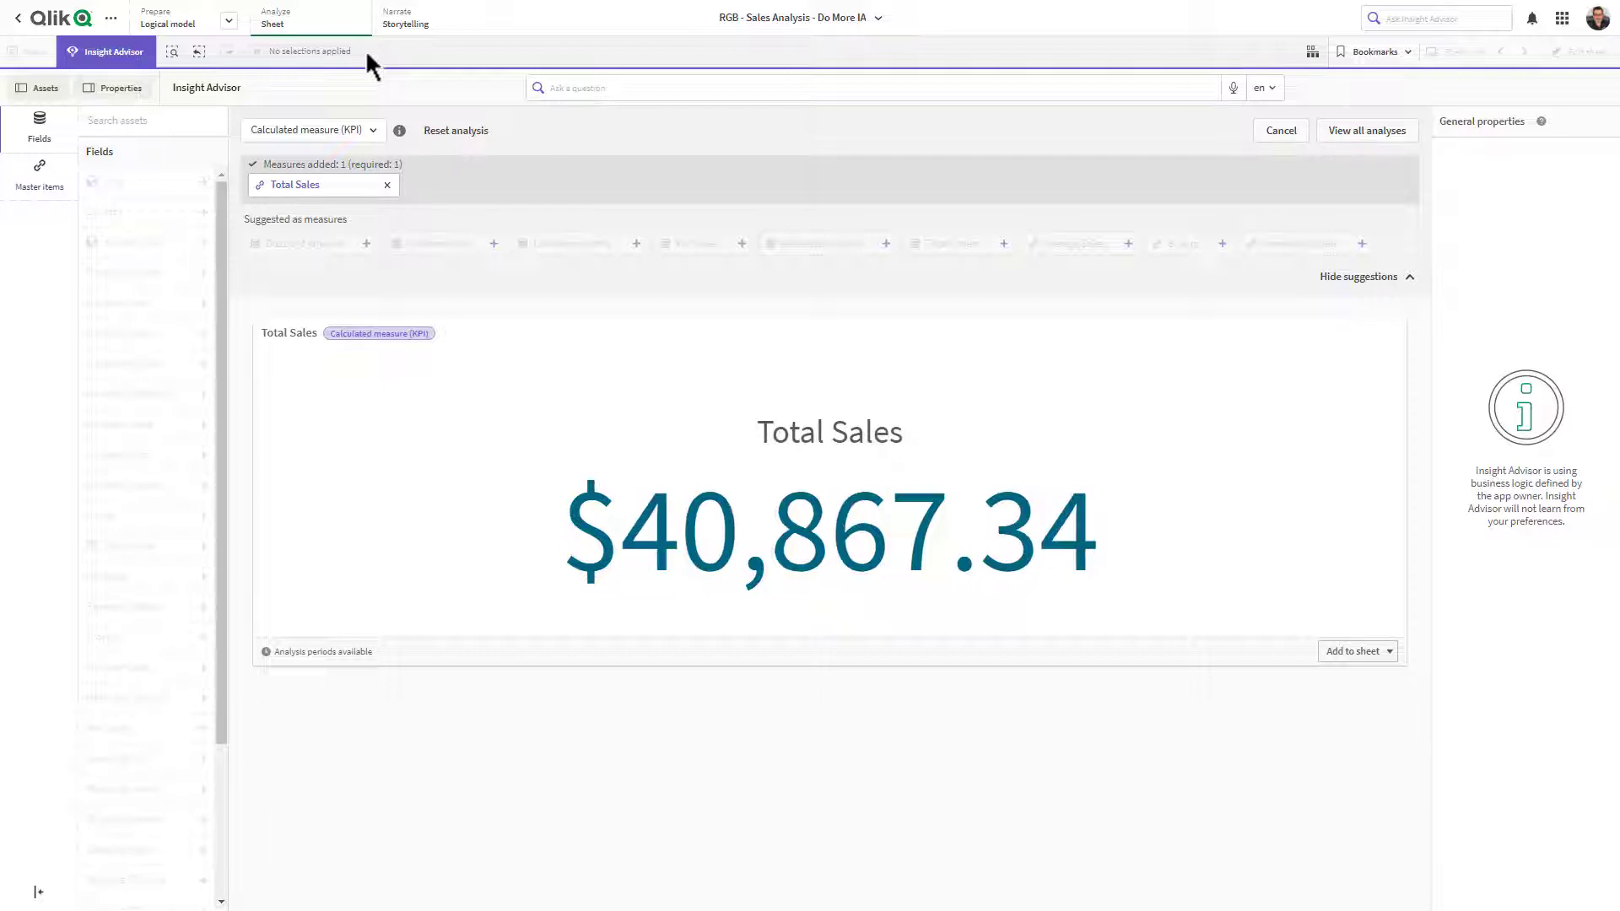
- Enable the analysis period for the Total Sales KPI and set it to OrderDateYear, comparing 2021 with 2022
{"action": "left_click", "coordinate": [334, 653]}
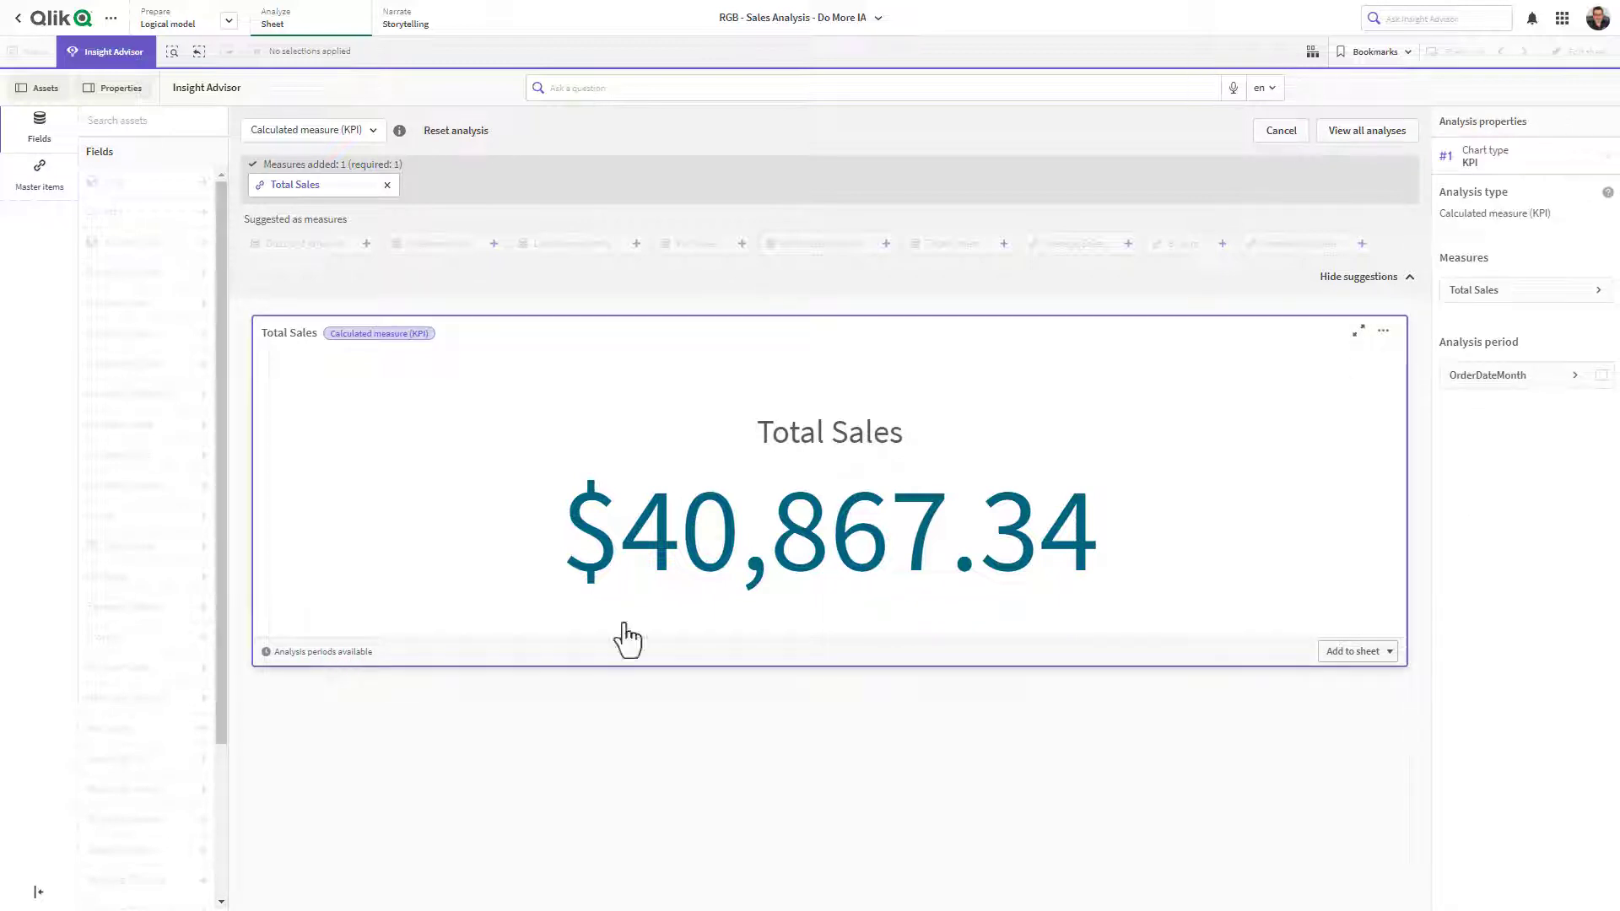
{"action": "left_click", "coordinate": [1574, 384]}
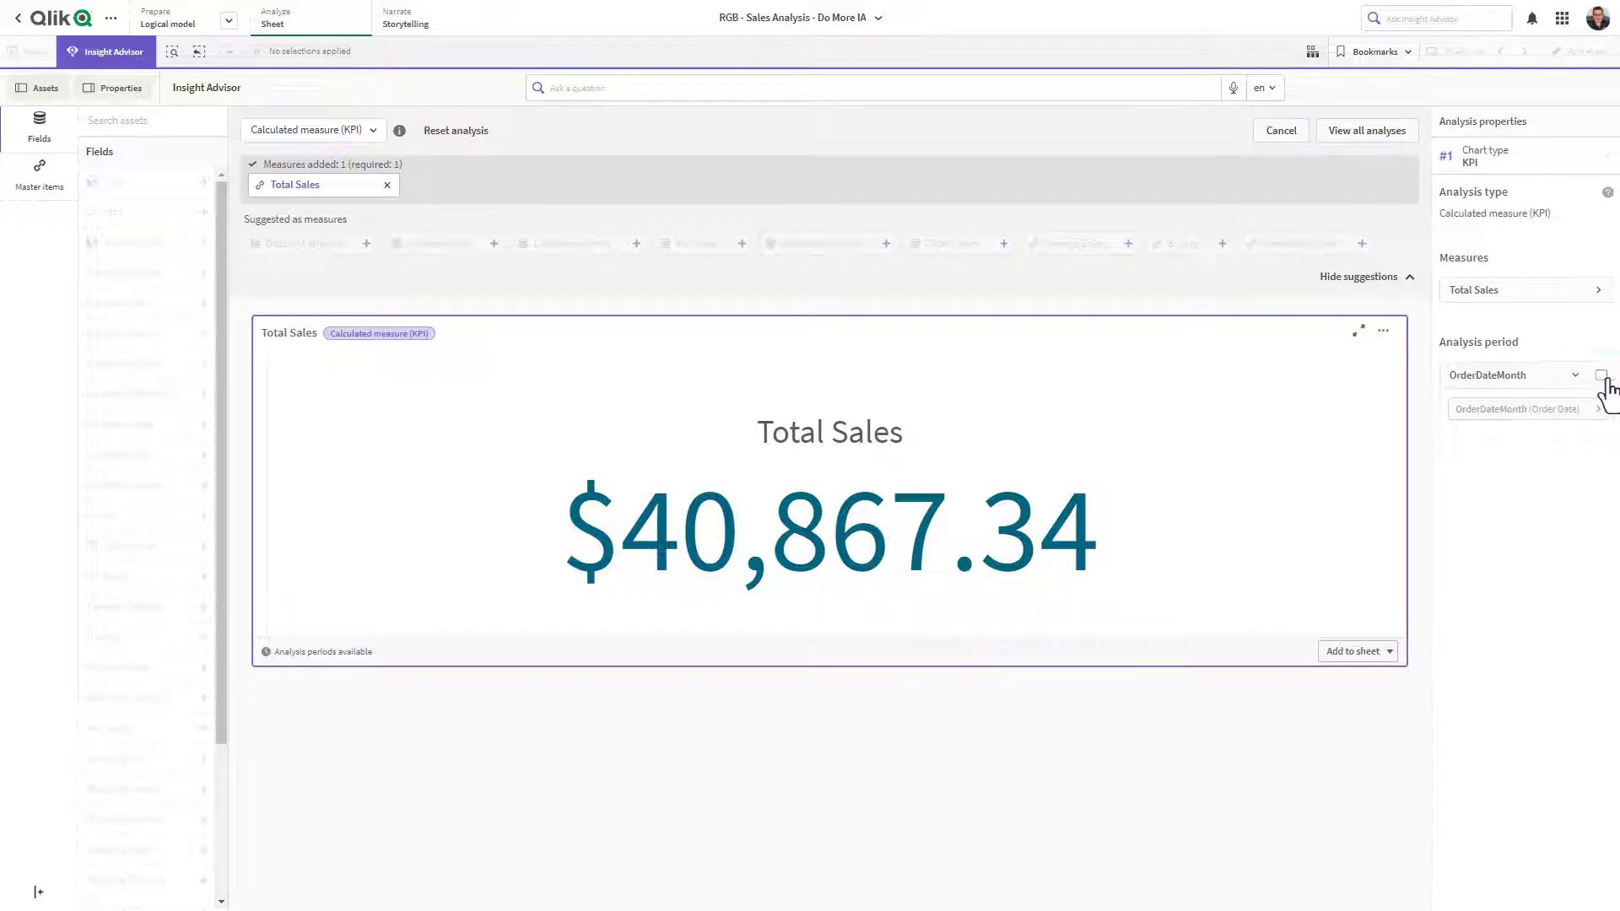
{"action": "left_click", "coordinate": [1600, 376]}
{"action": "left_click", "coordinate": [1594, 411]}
{"action": "left_click", "coordinate": [1559, 467]}
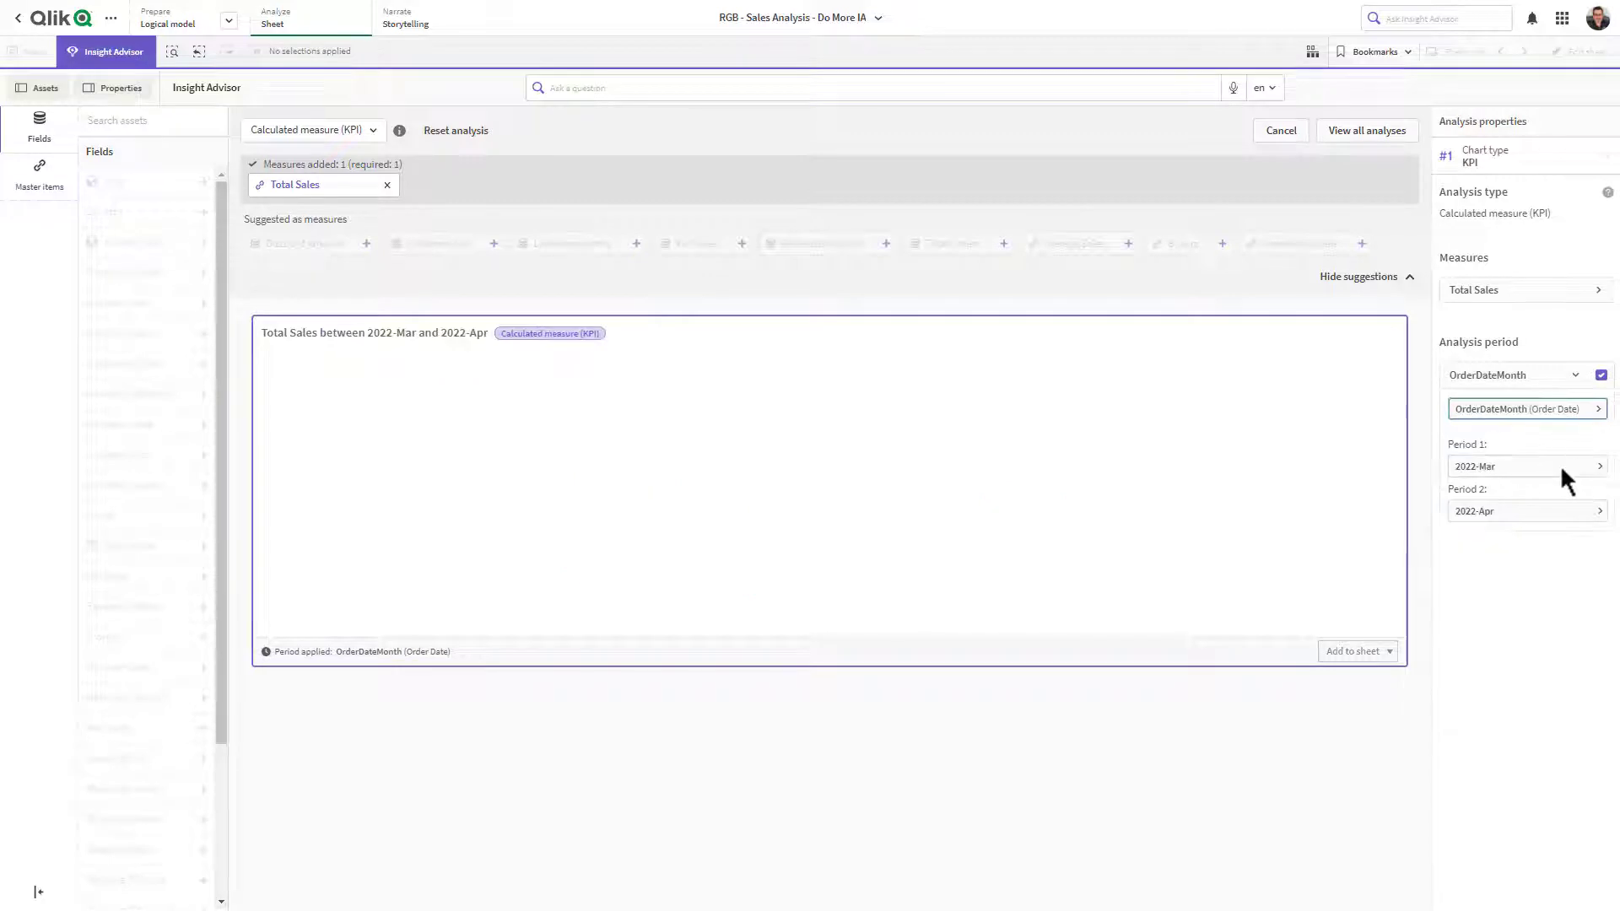
{"action": "left_click", "coordinate": [1567, 408]}
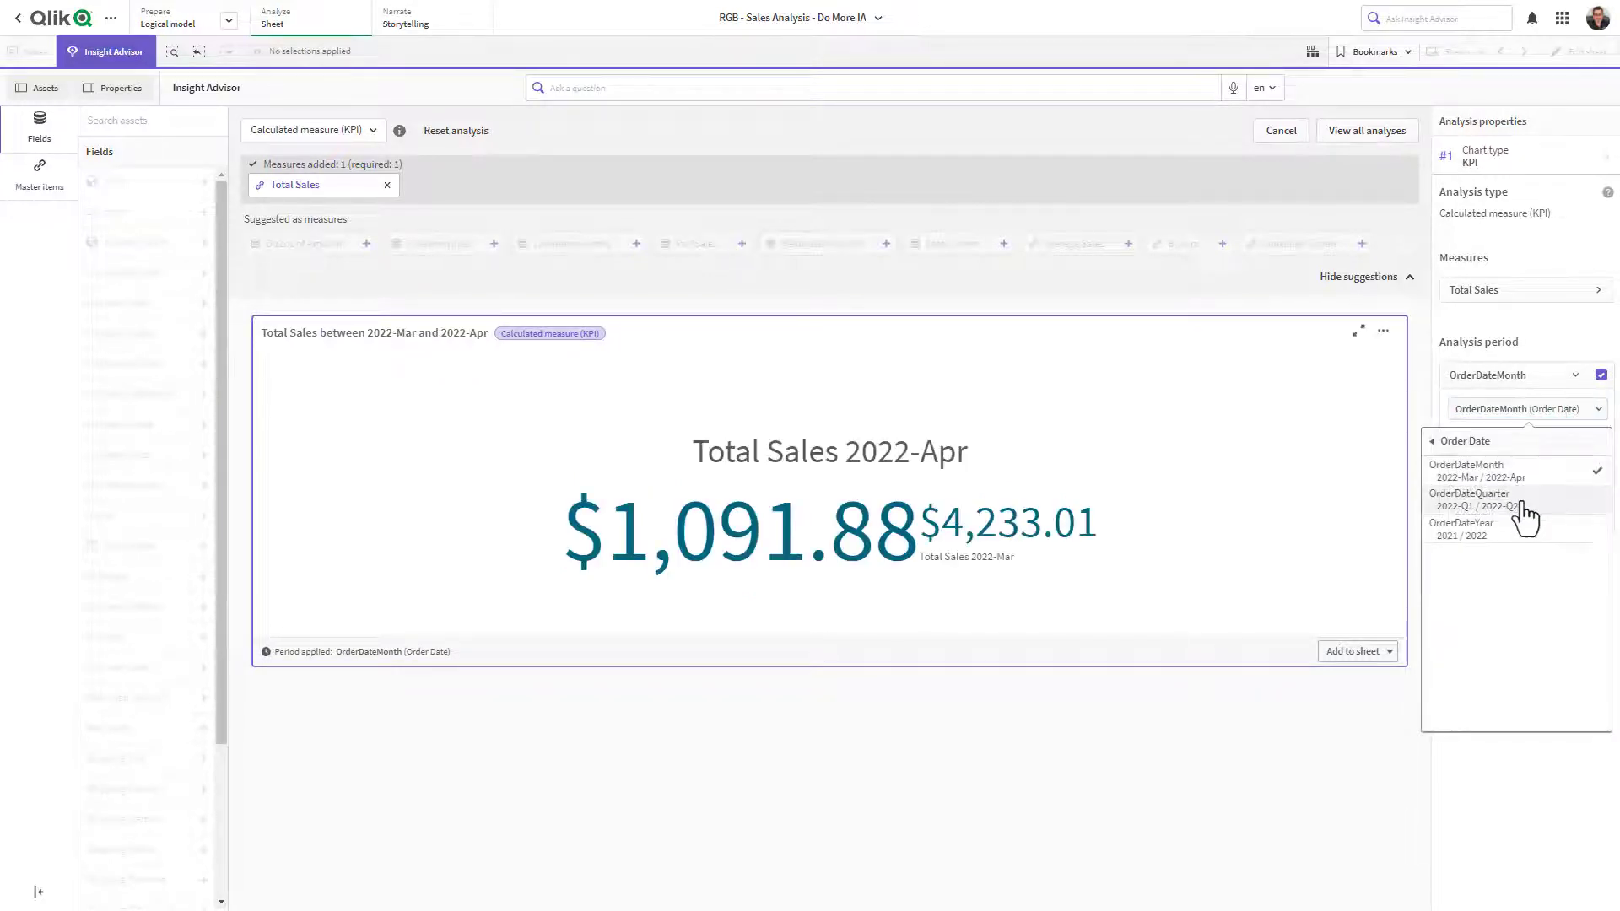
{"action": "left_click", "coordinate": [1510, 540]}
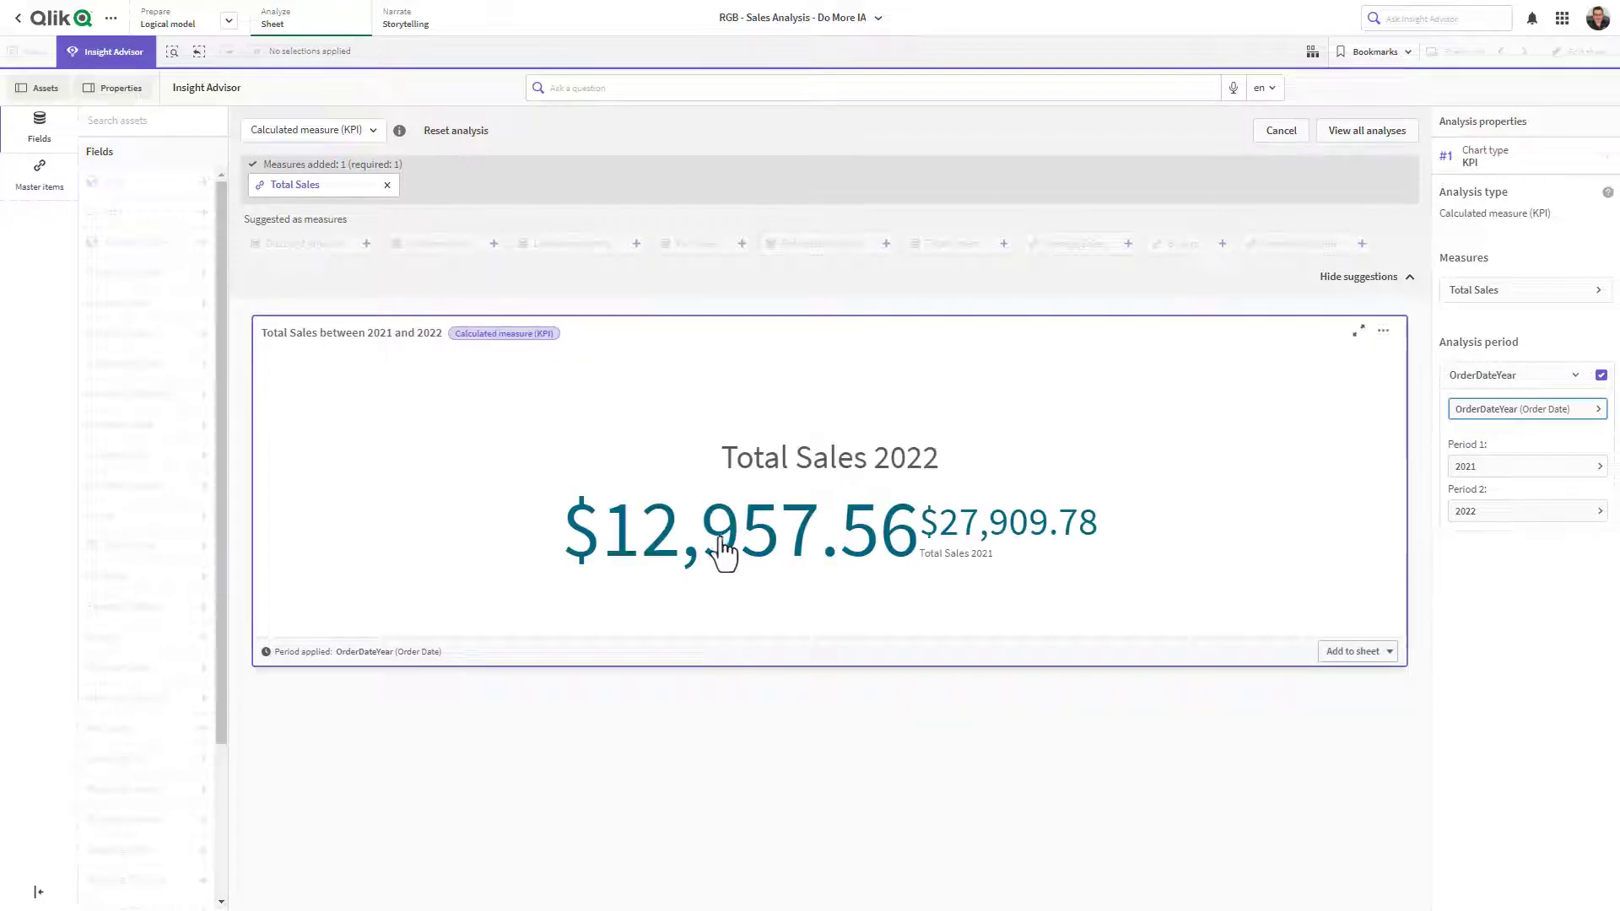
{"action": "mouse_move", "coordinate": [687, 549]}
- Add the Total Sales year comparison KPI to the "Insight Advisor Analysis Type - Demonstration" sheet
{"action": "left_click", "coordinate": [1354, 655]}
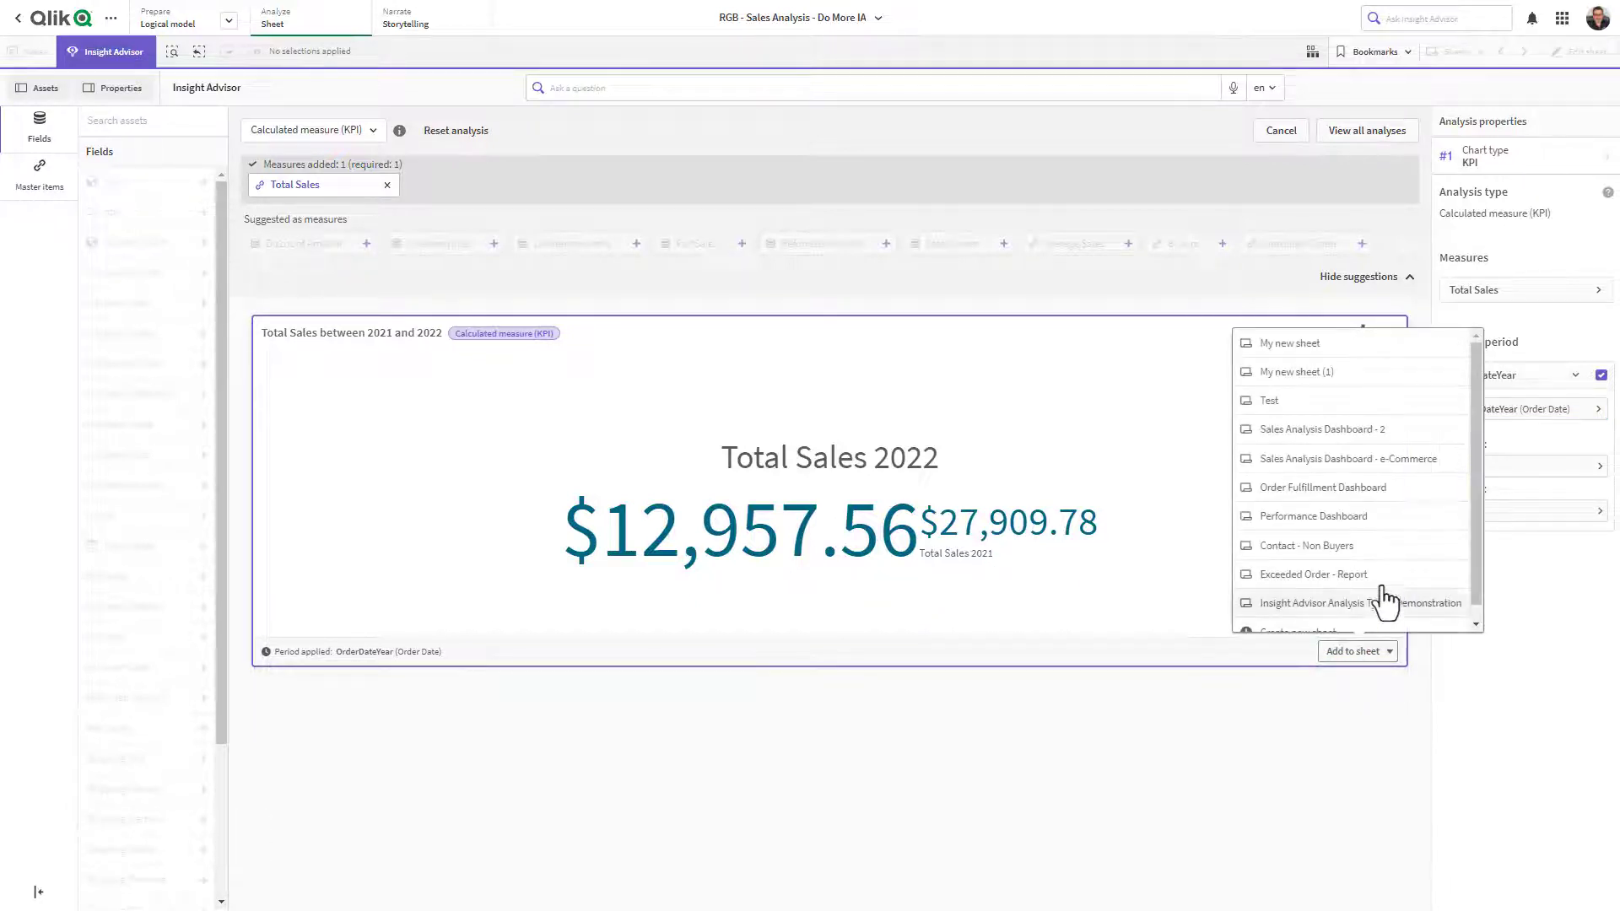
{"action": "scroll", "coordinate": [1375, 606], "scroll_direction": "down", "scroll_amount": 1}
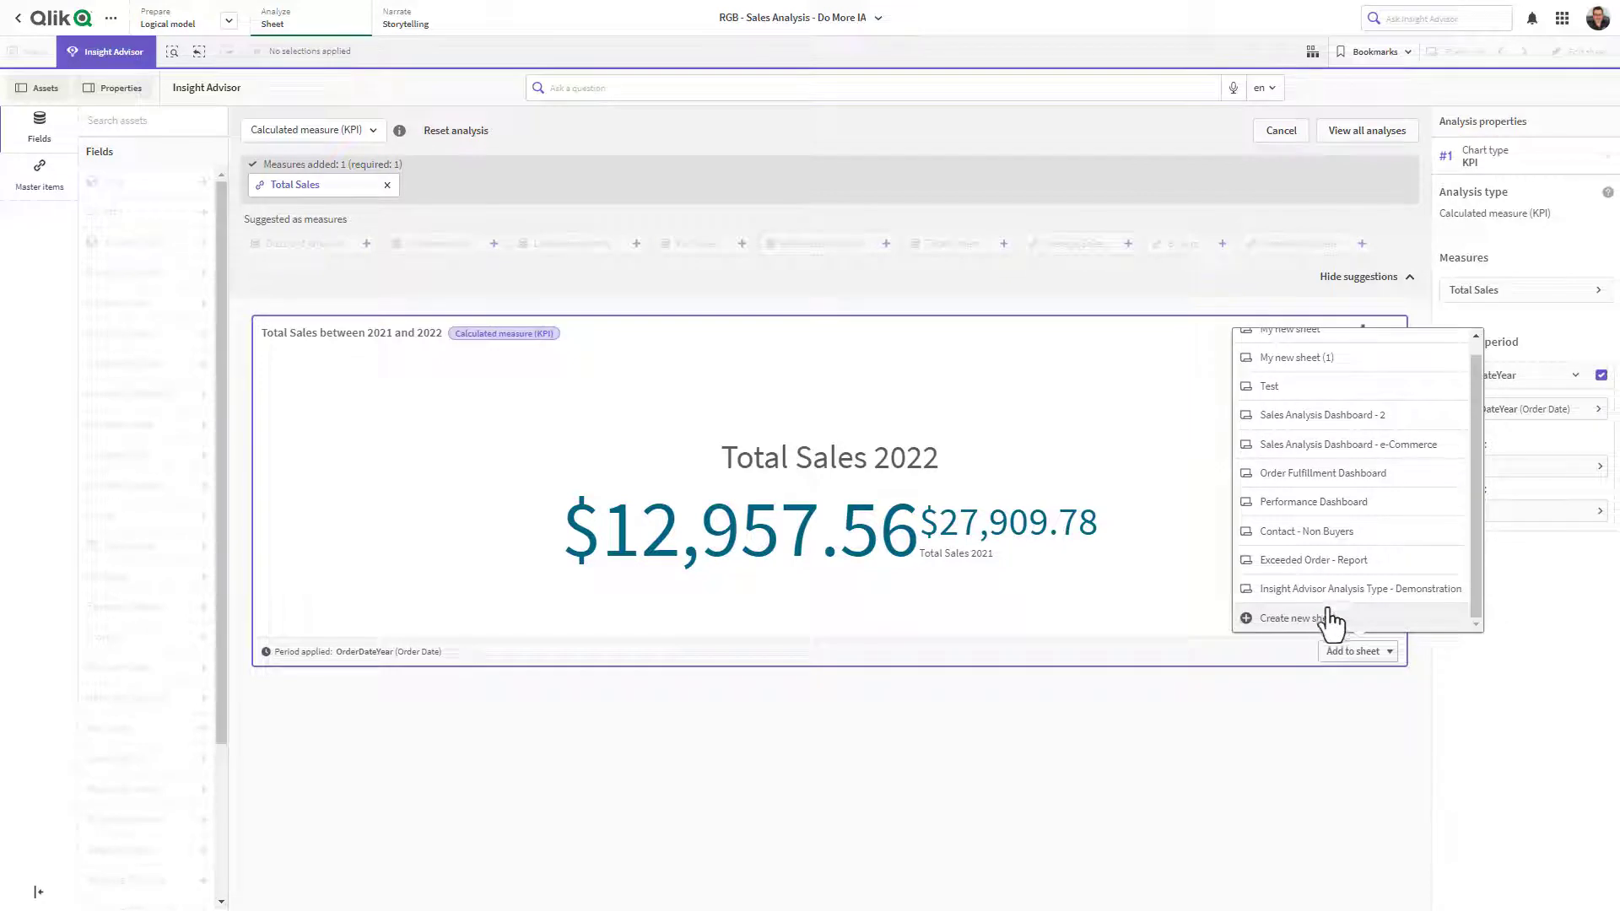
{"action": "left_click", "coordinate": [1368, 589]}
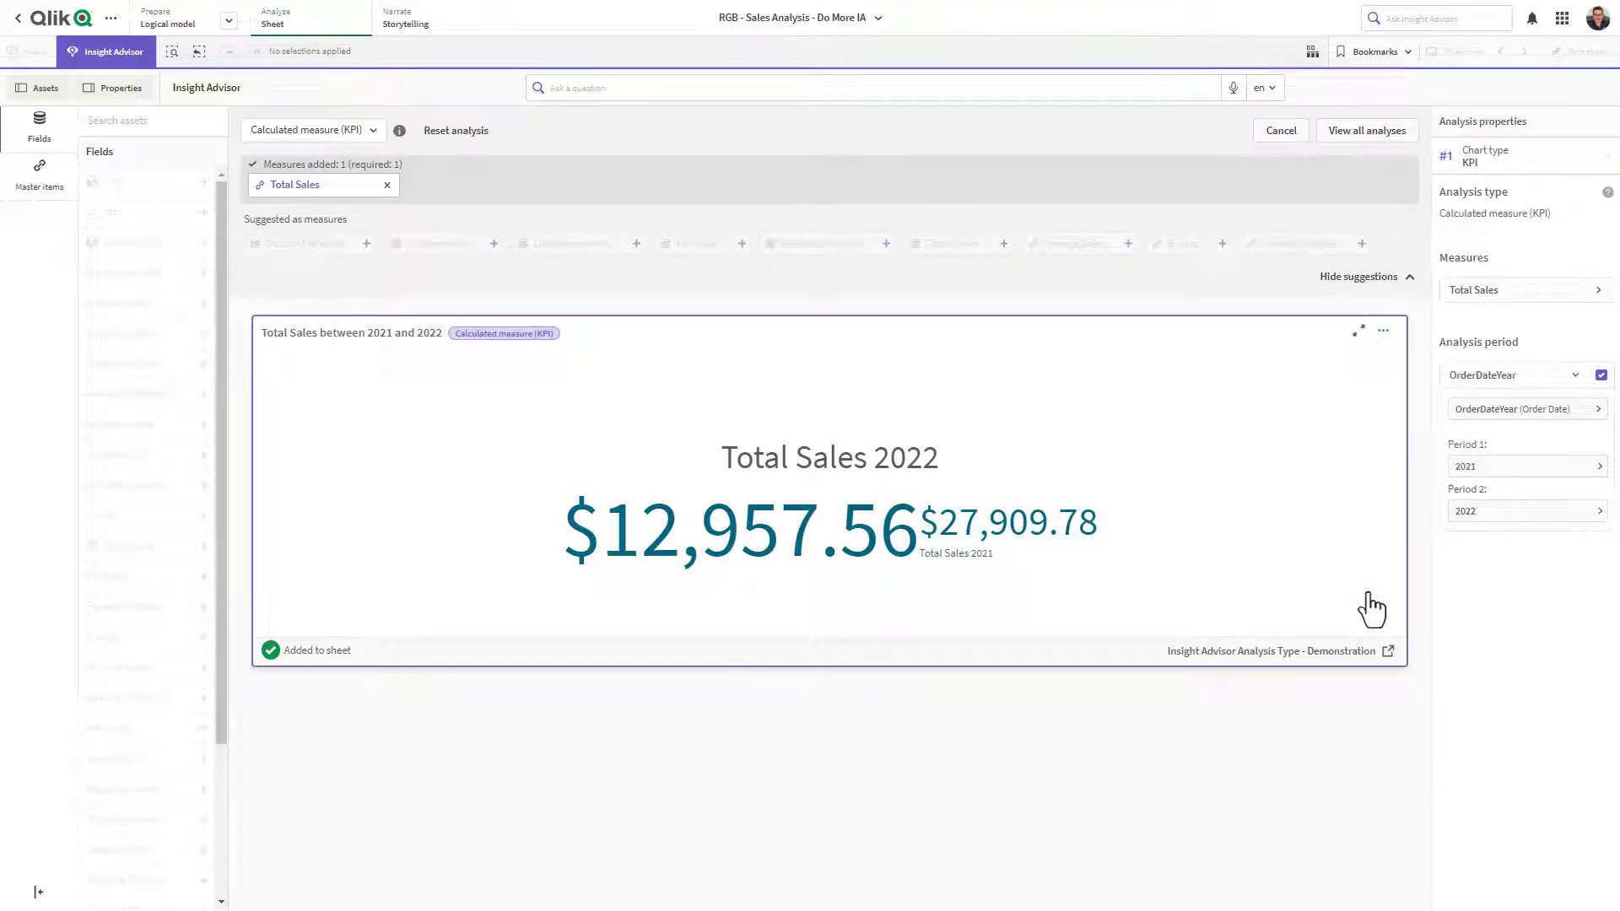
- Create a Ranking analysis with Total Orders as the measure and Item Model as the dimension
{"action": "left_click", "coordinate": [1365, 132]}
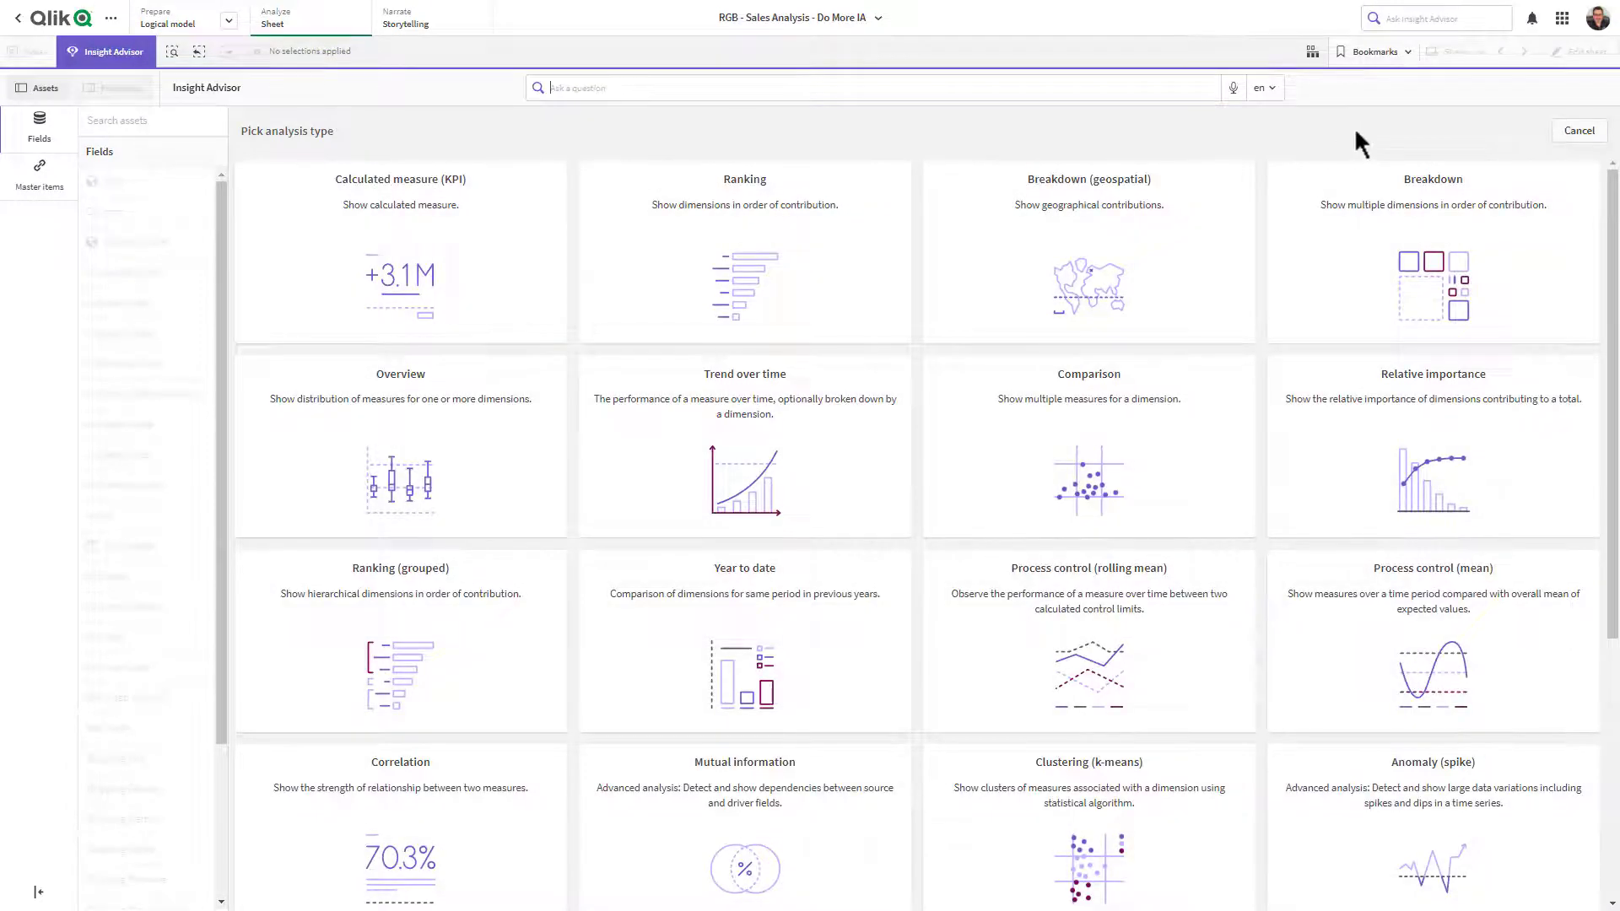
{"action": "left_click", "coordinate": [812, 291]}
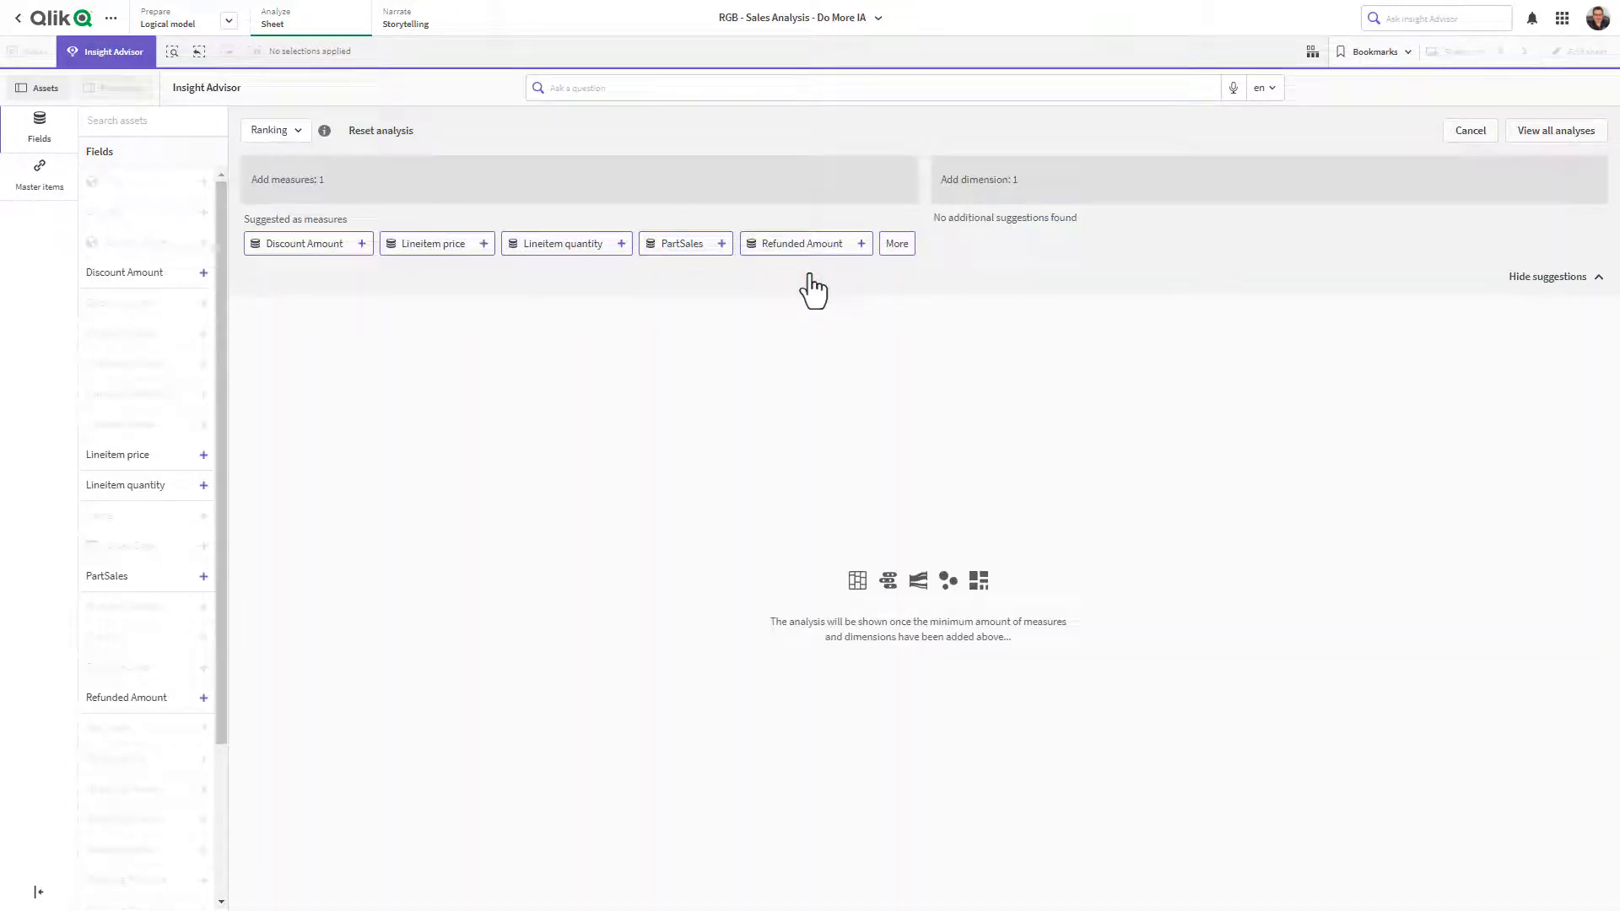
{"action": "left_click", "coordinate": [897, 244]}
{"action": "scroll", "coordinate": [900, 347], "scroll_direction": "down", "scroll_amount": 5}
{"action": "scroll", "coordinate": [899, 347], "scroll_direction": "down", "scroll_amount": 3}
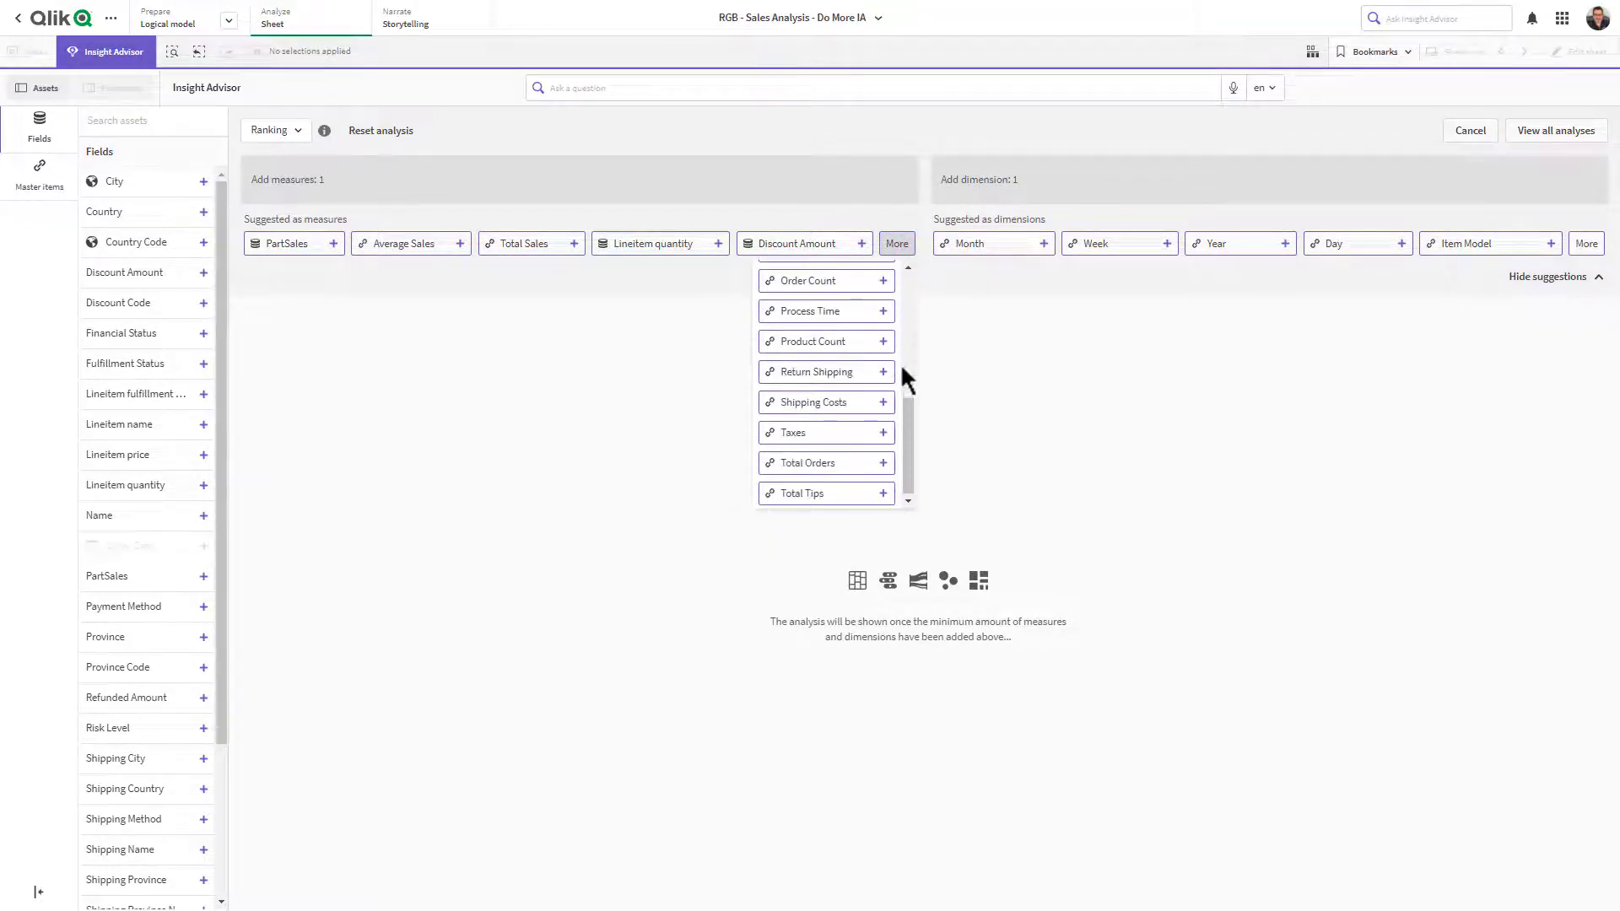
{"action": "left_click", "coordinate": [854, 465]}
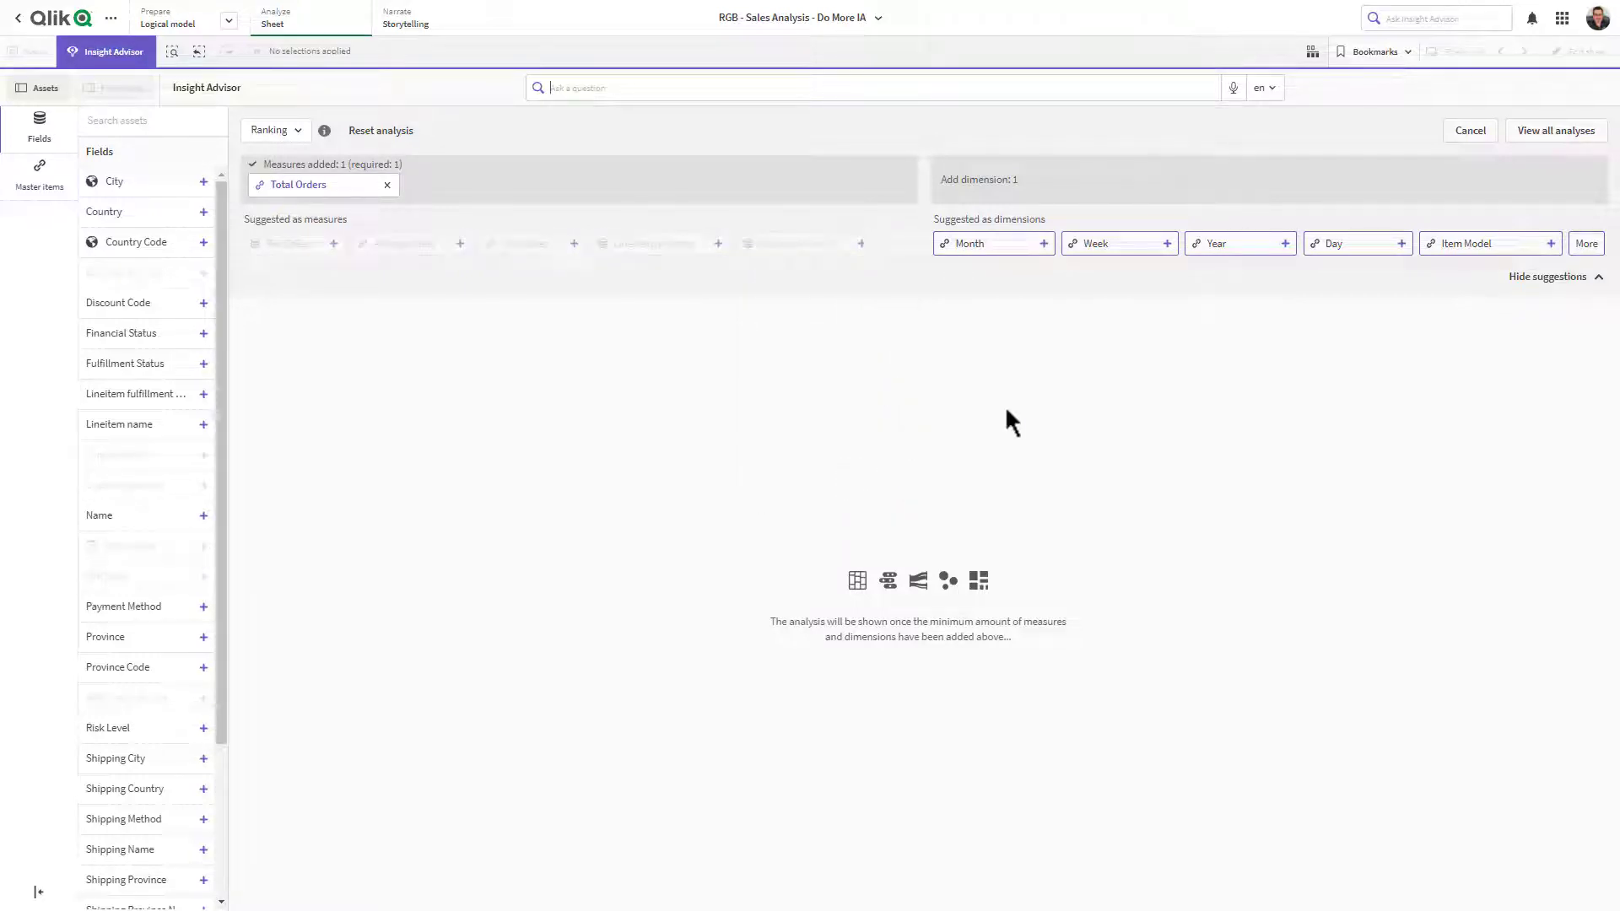
{"action": "left_click", "coordinate": [1550, 244]}
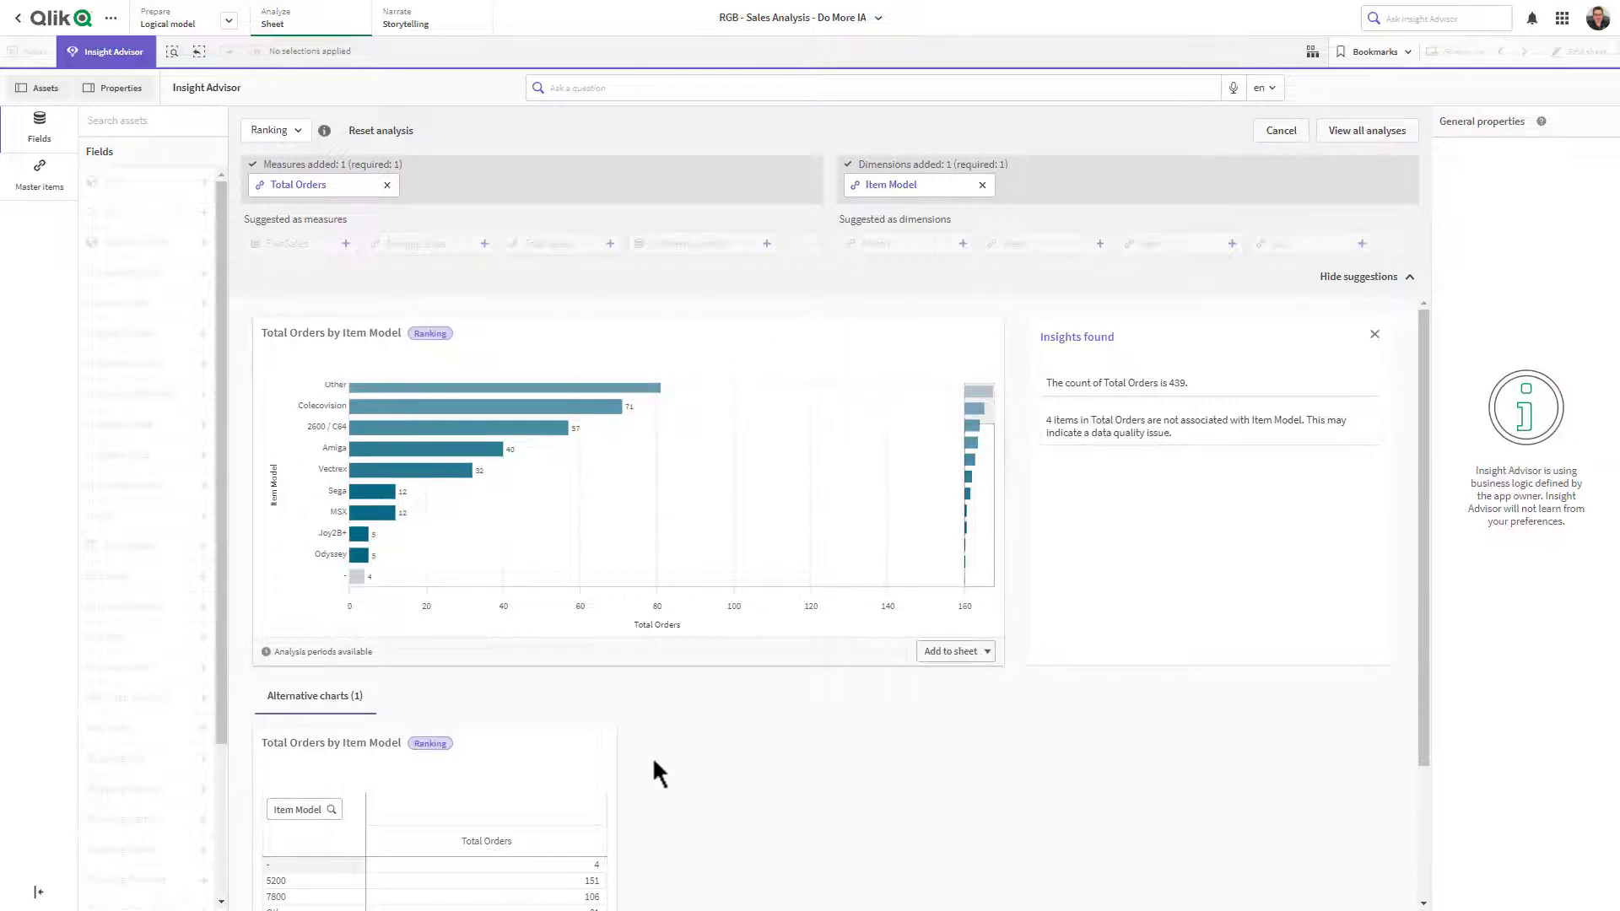
- Review the ranking's alternative chart, and add the Total Orders by Item Model bar chart to the "Insight Advisor Analysis Type - Demonstration" sheet
{"action": "scroll", "coordinate": [590, 772], "scroll_direction": "down", "scroll_amount": 2}
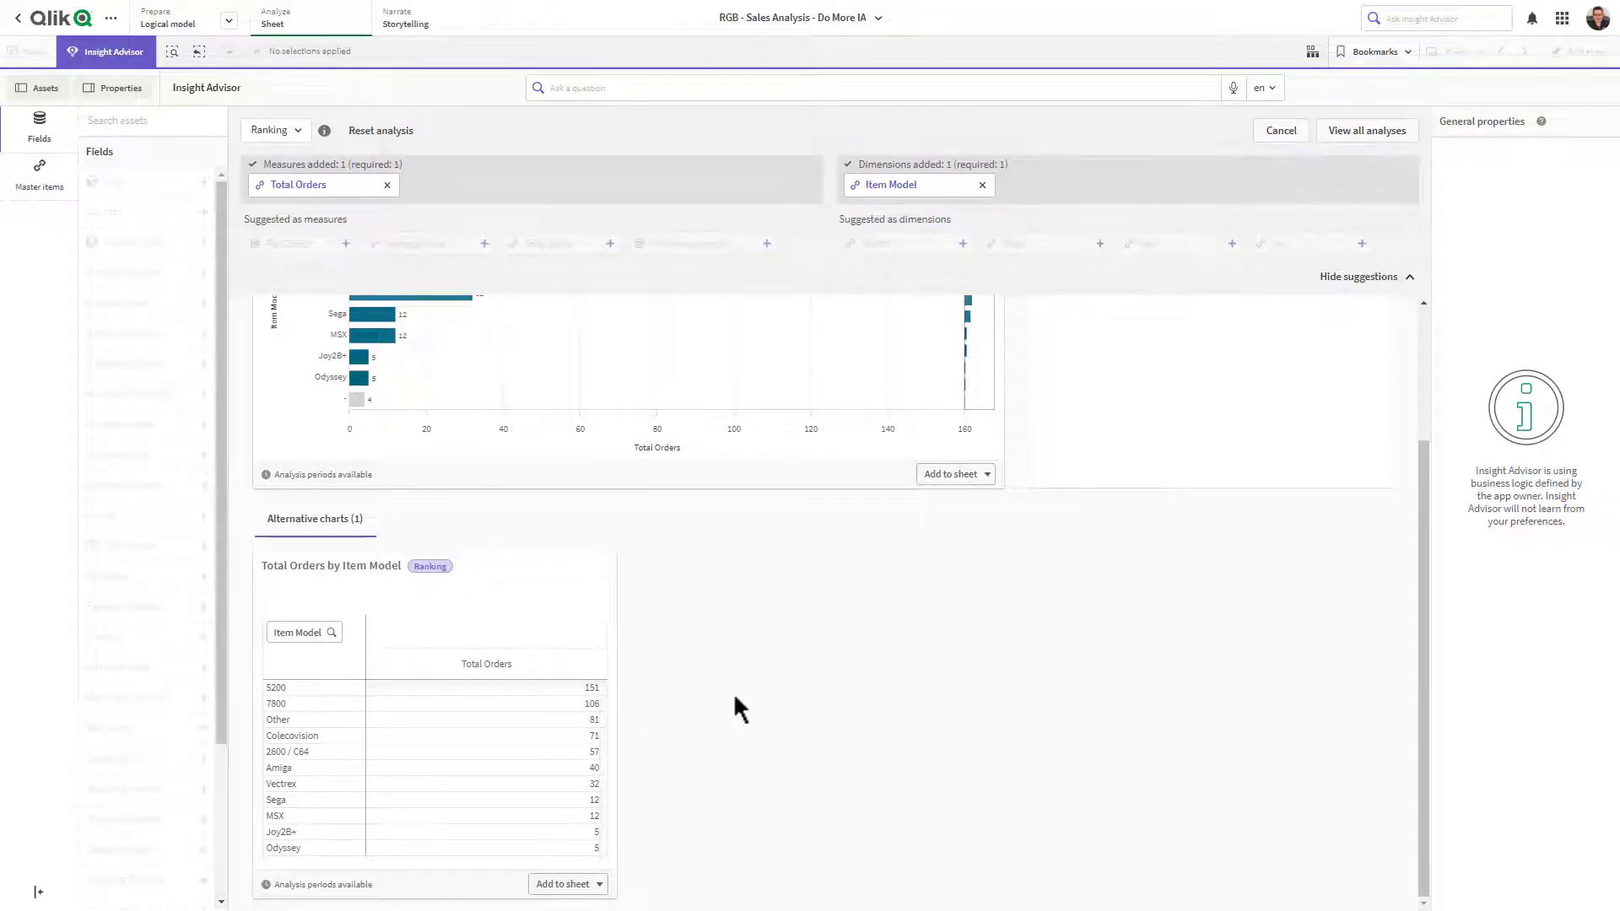
{"action": "scroll", "coordinate": [810, 683], "scroll_direction": "up", "scroll_amount": 2}
{"action": "left_click", "coordinate": [953, 643]}
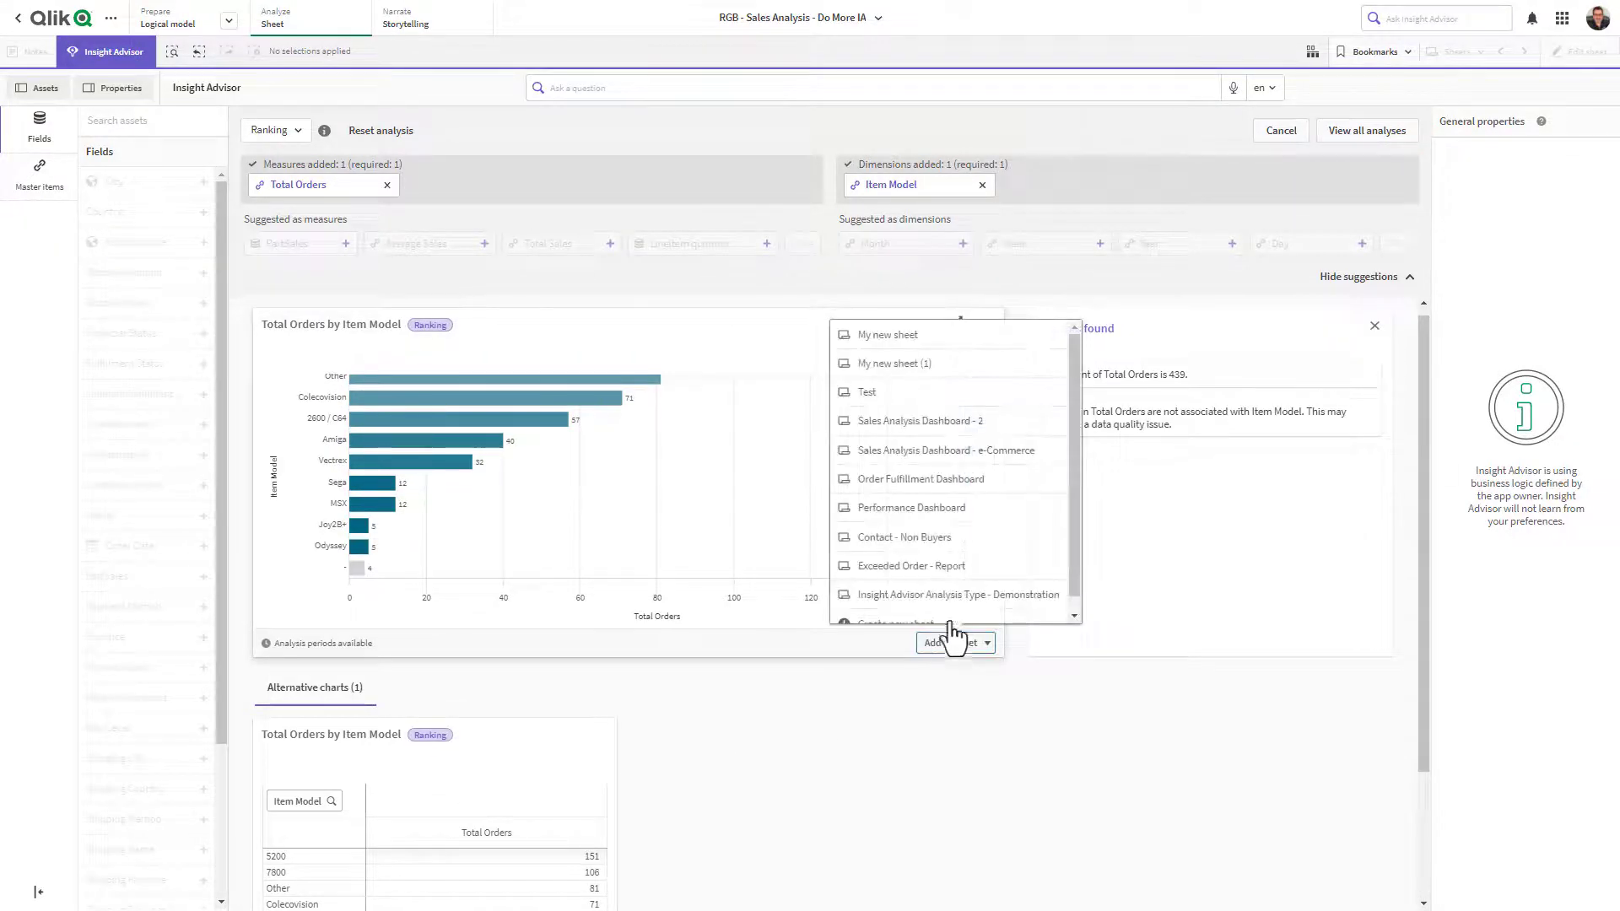
{"action": "left_click", "coordinate": [968, 603]}
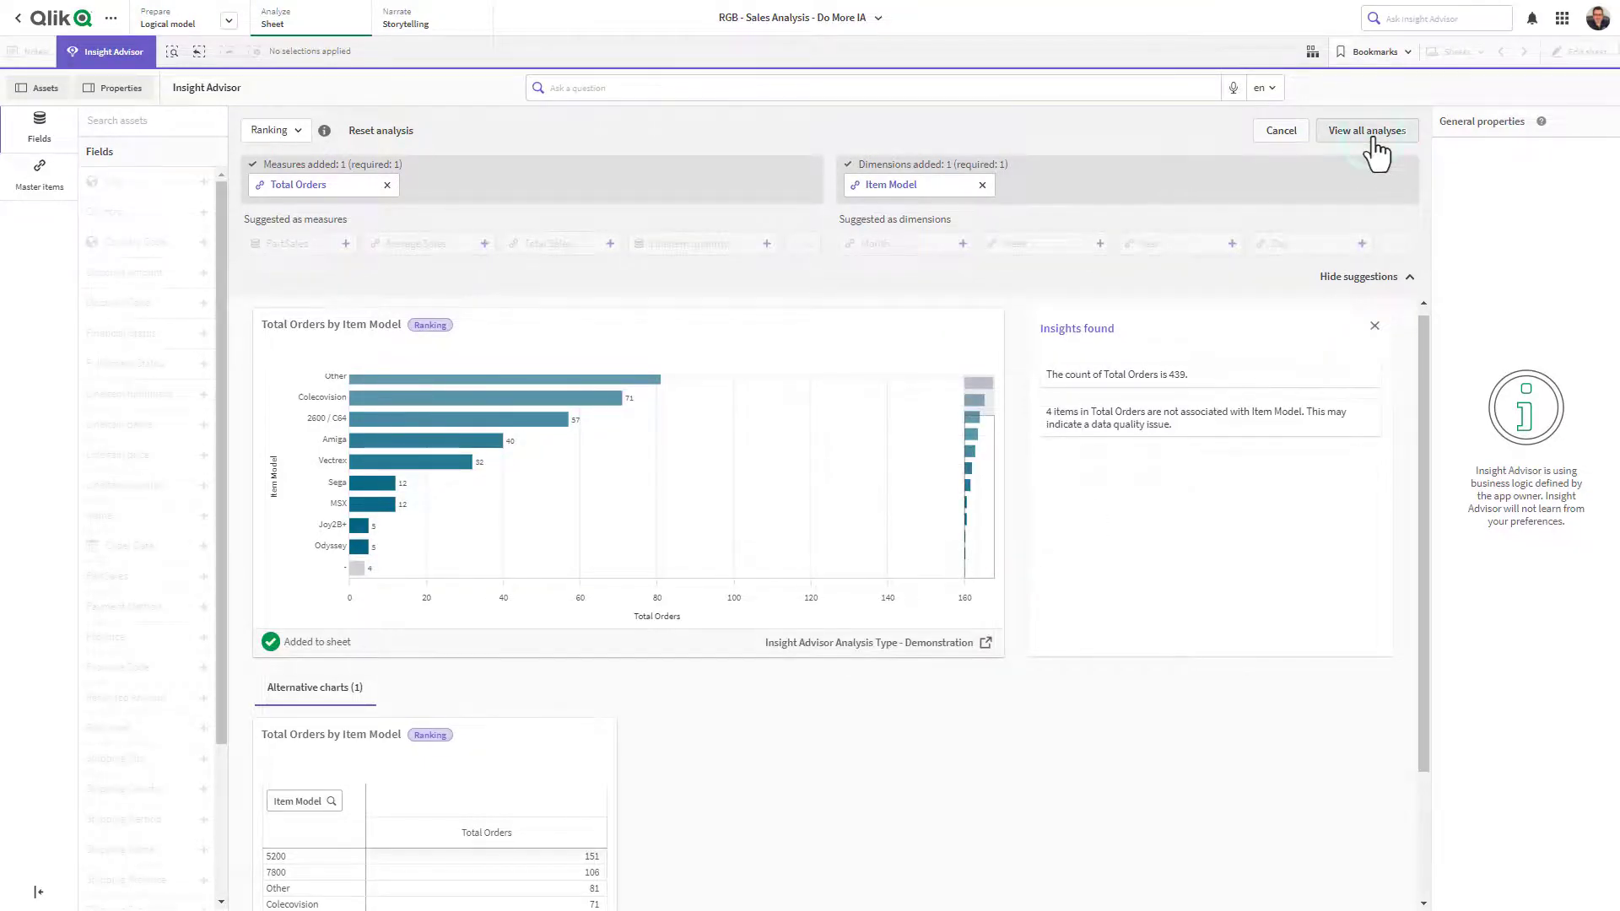
- Create a Breakdown (geospatial) analysis with Country as the geographic dimension and Total Sales as the measure
{"action": "left_click", "coordinate": [1370, 131]}
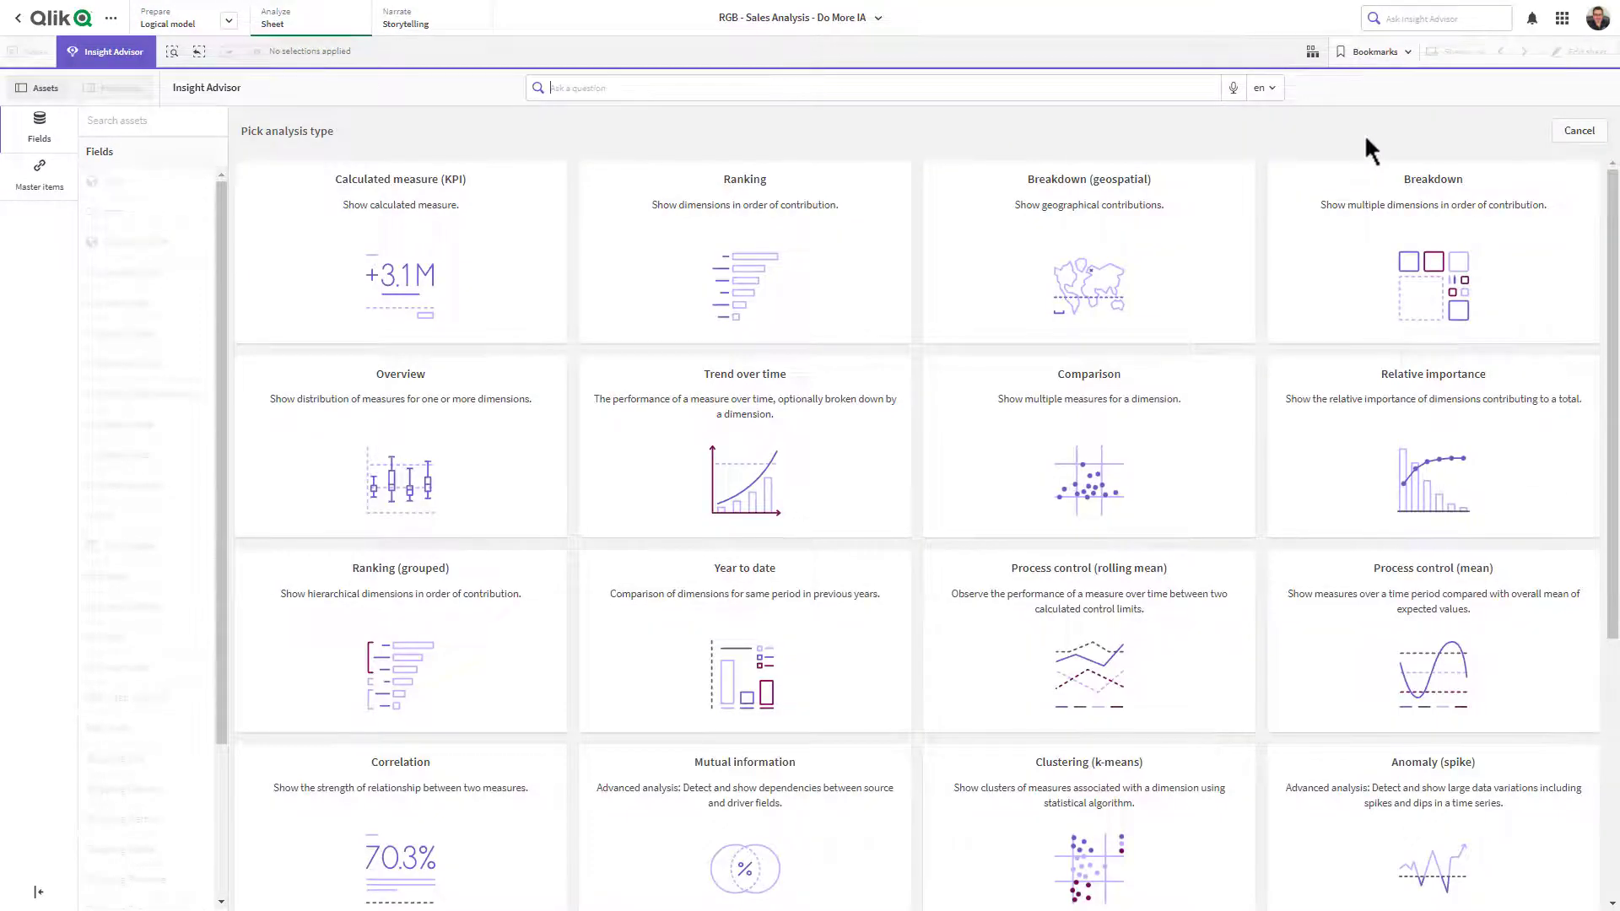
{"action": "left_click", "coordinate": [1165, 314]}
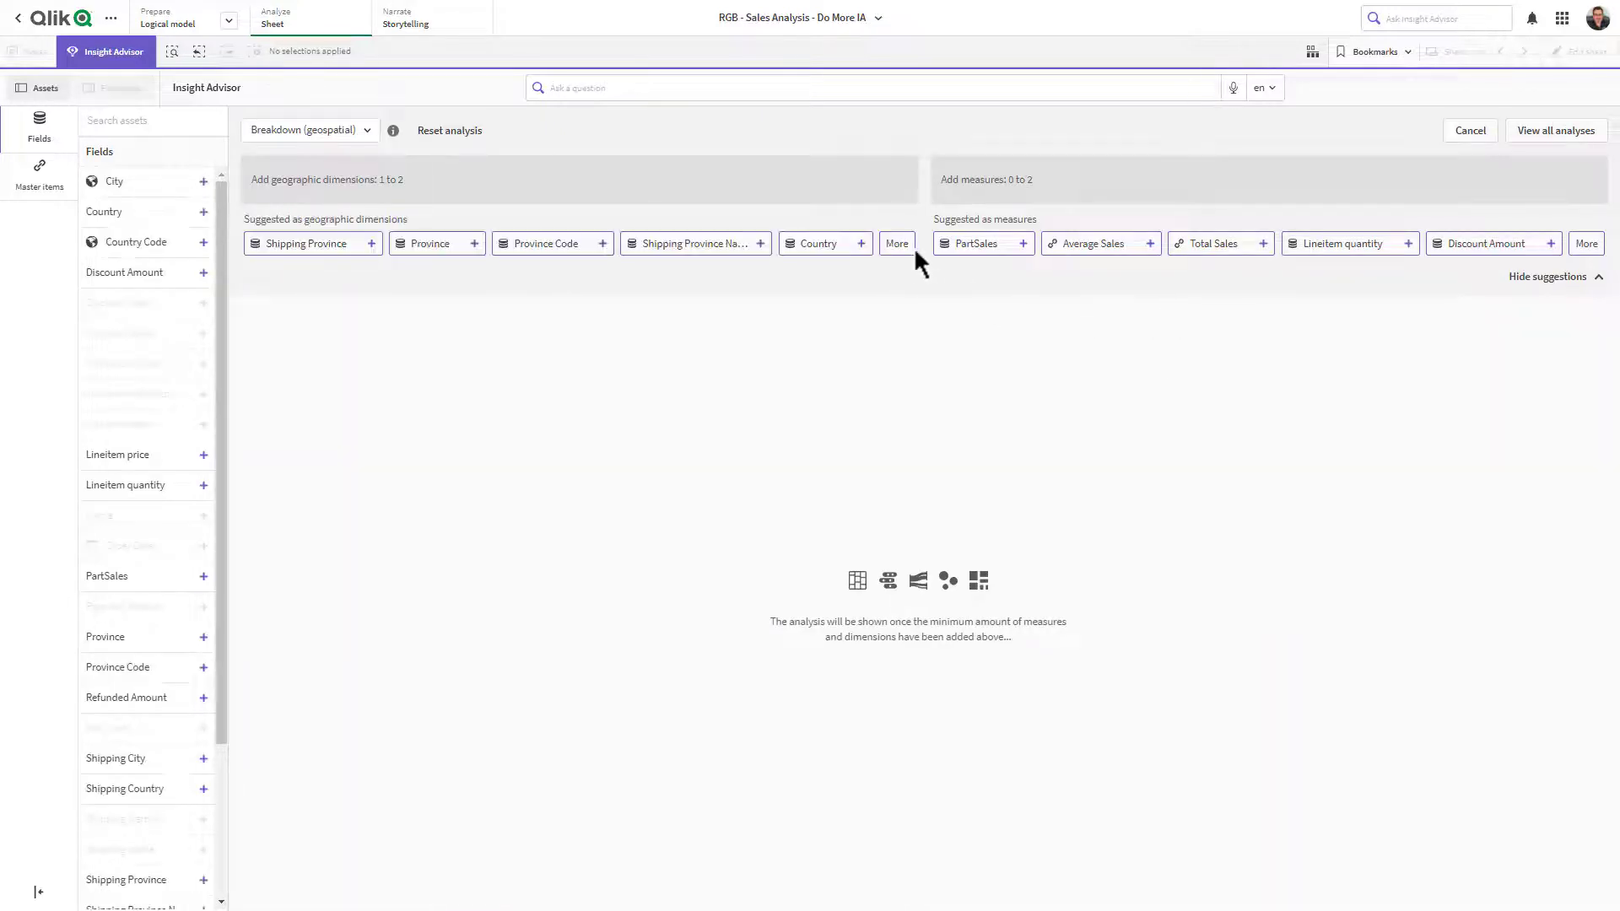
{"action": "left_click", "coordinate": [904, 247]}
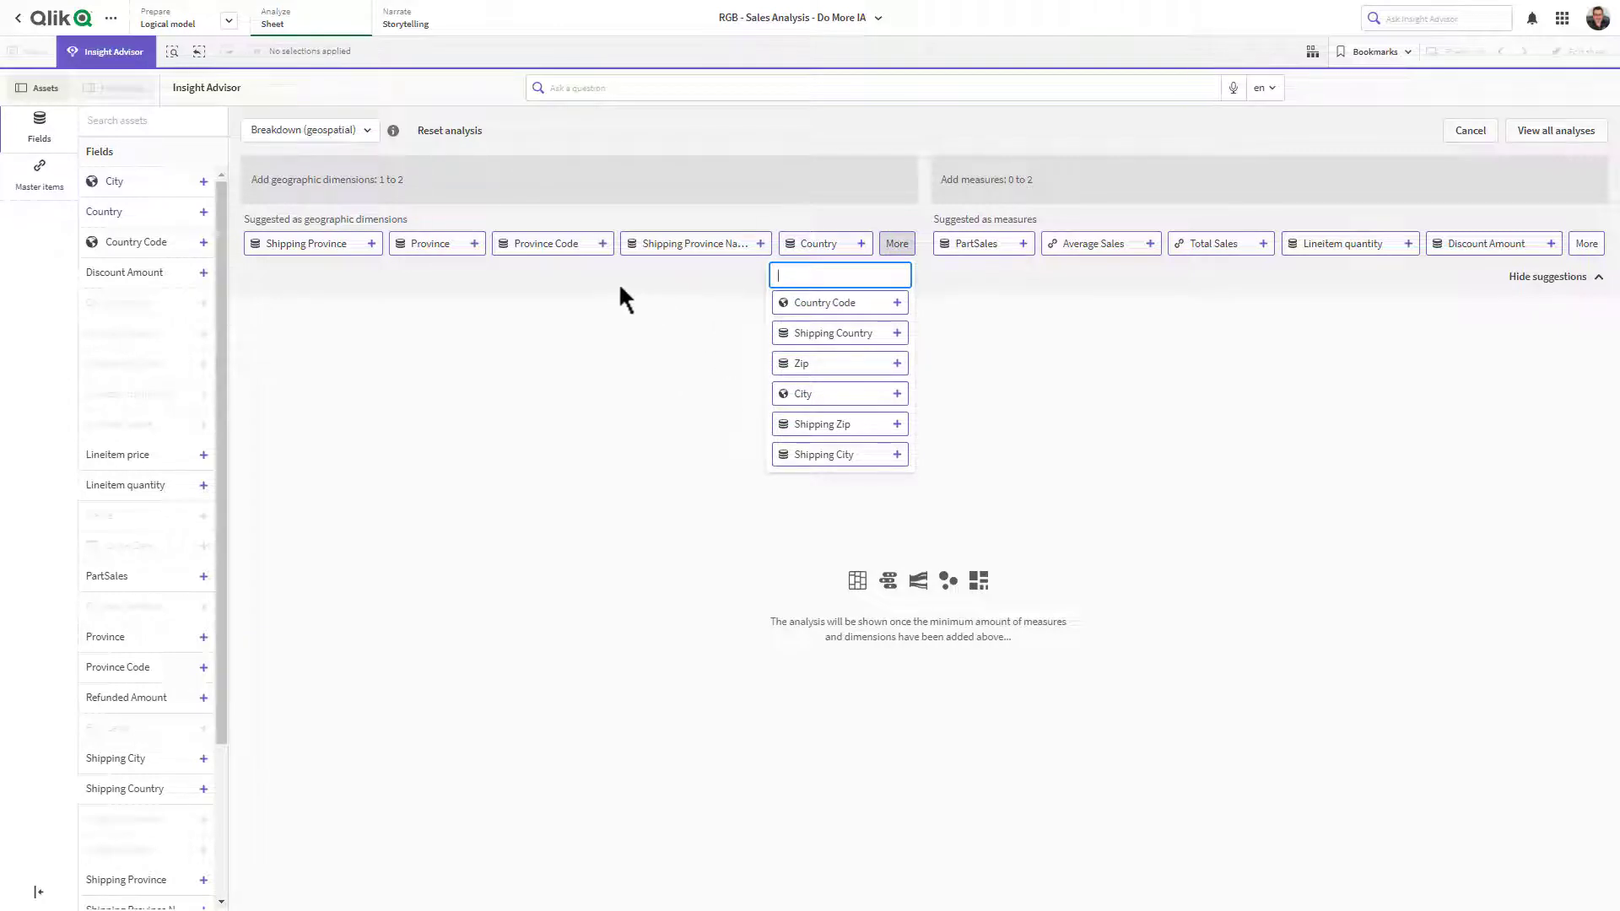
{"action": "left_click", "coordinate": [824, 240]}
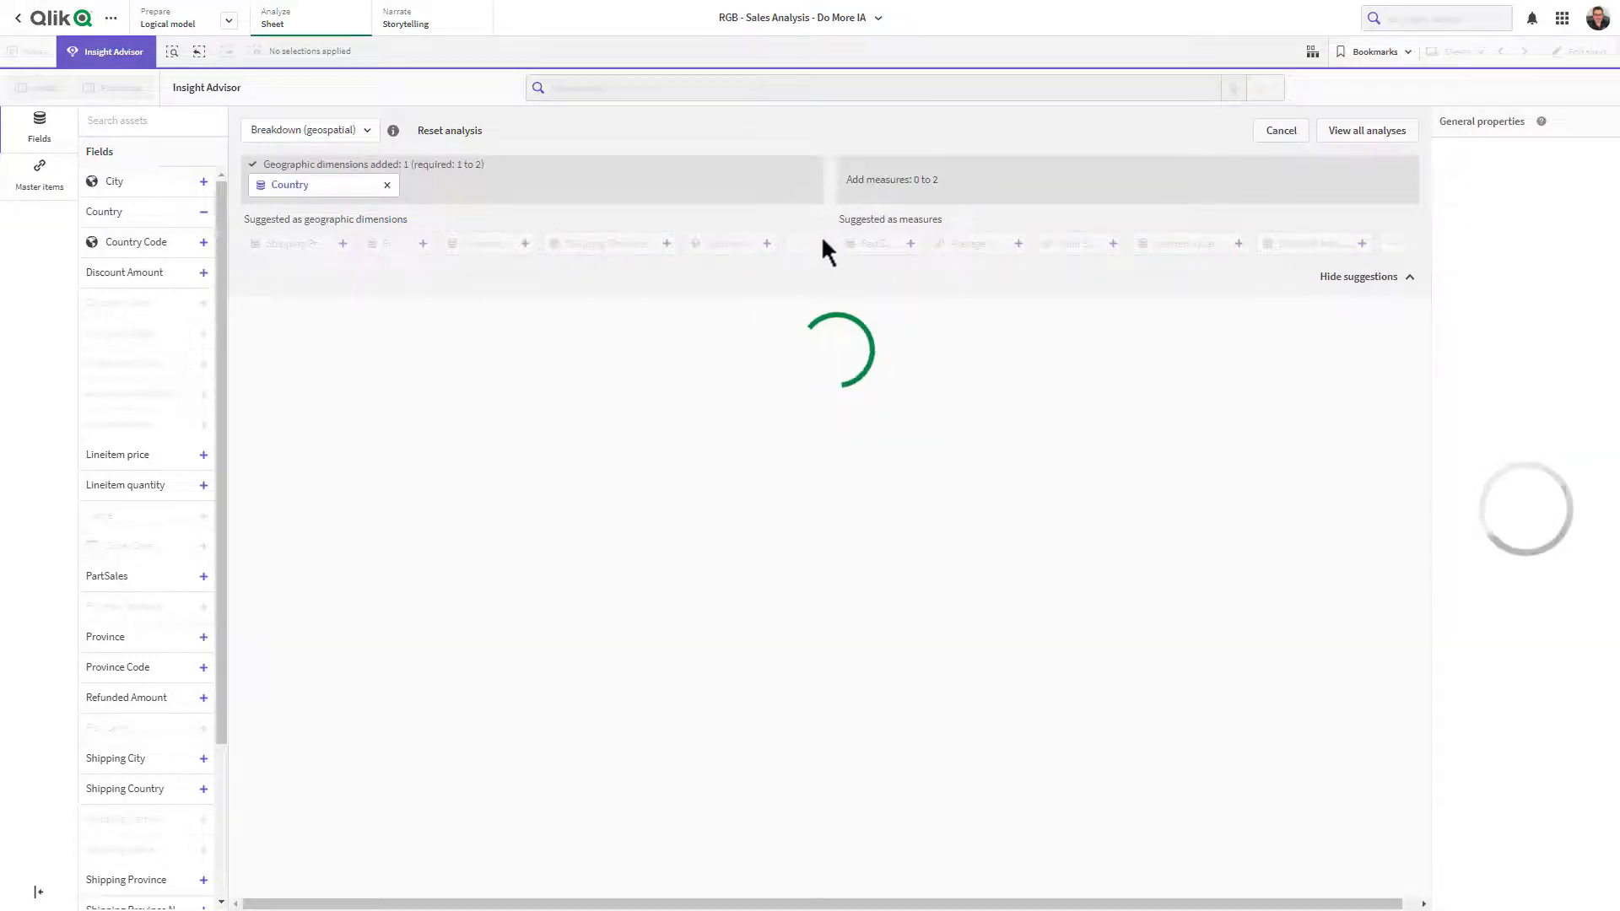
{"action": "left_click", "coordinate": [1185, 245]}
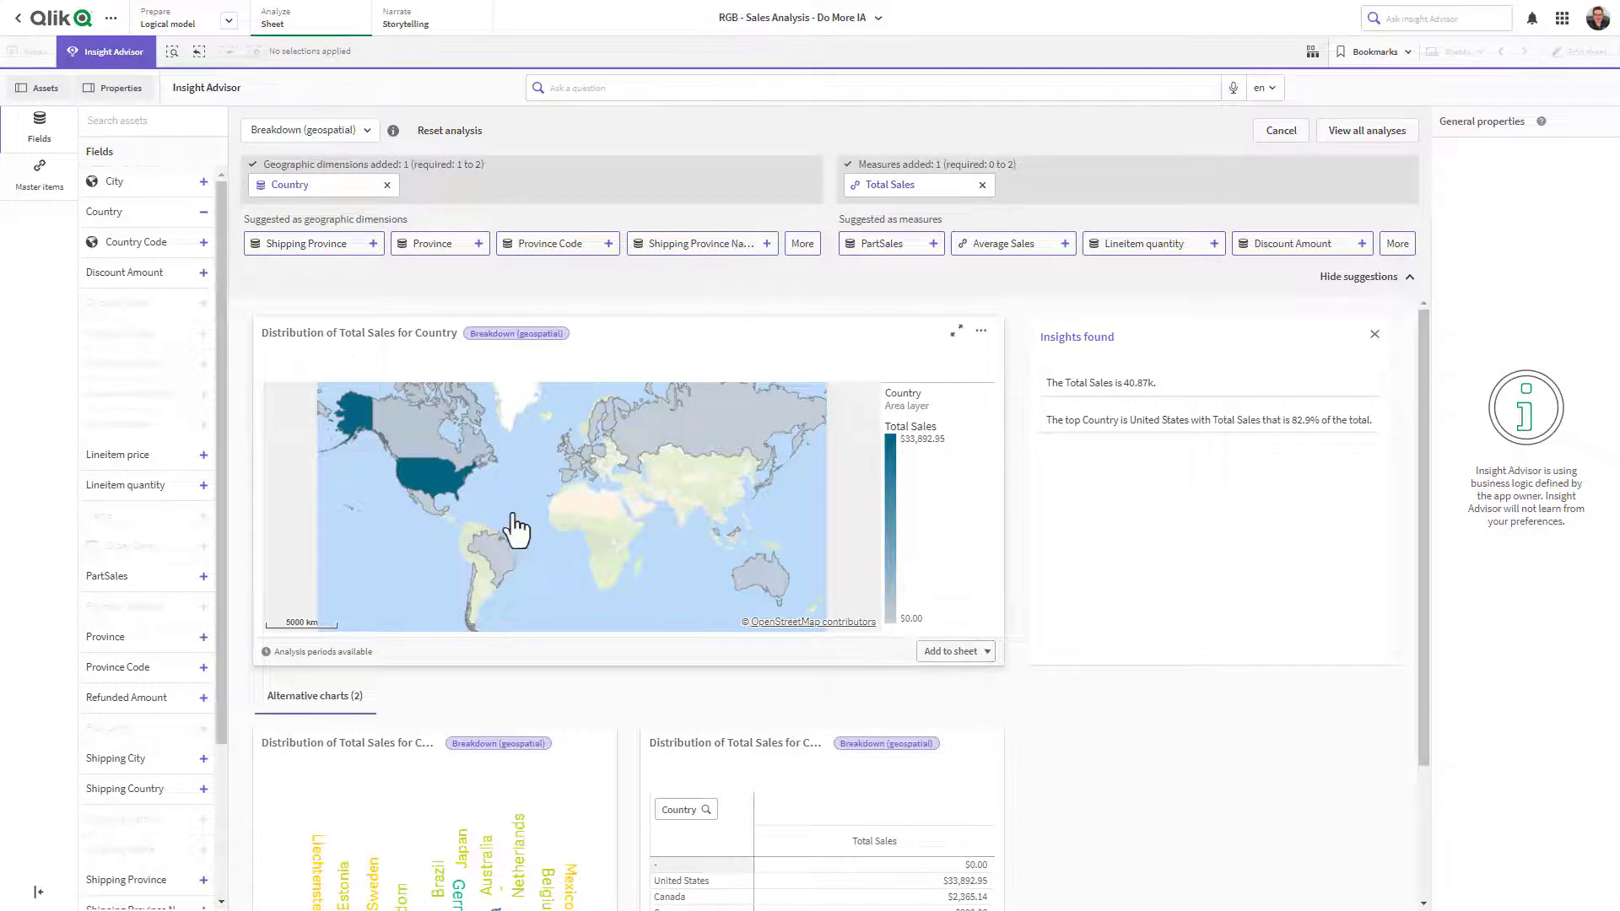
- Add the Total Sales by Country map to the "Insight Advisor Analysis Type - Demonstration" sheet, and look over the alternative charts
{"action": "mouse_move", "coordinate": [453, 498]}
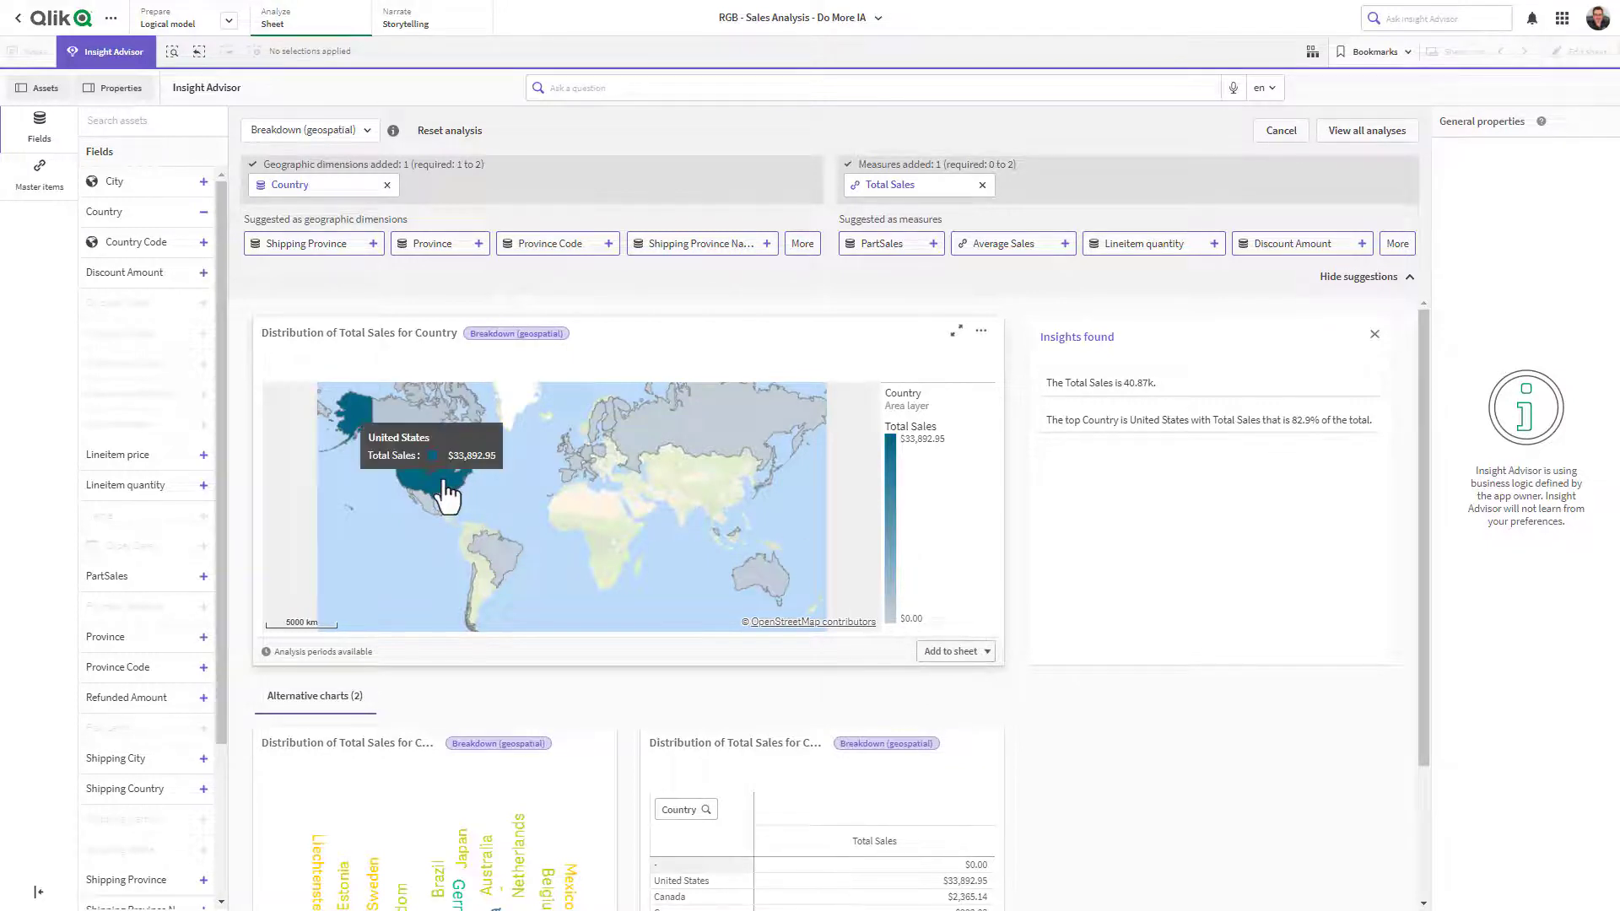
{"action": "left_click", "coordinate": [948, 661]}
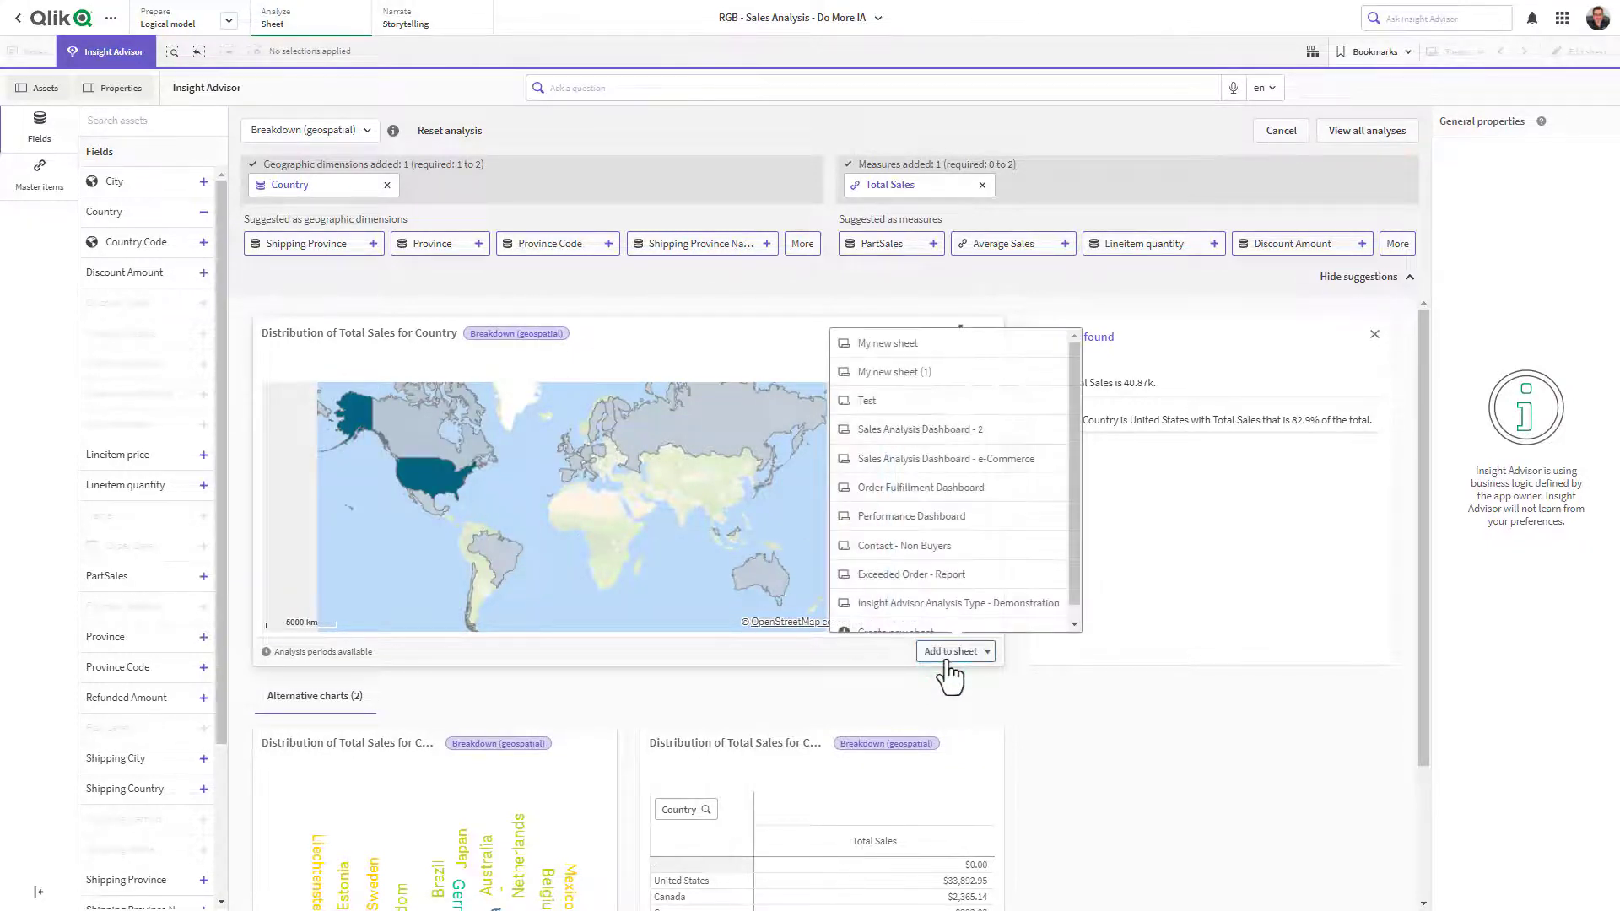
{"action": "left_click", "coordinate": [941, 611]}
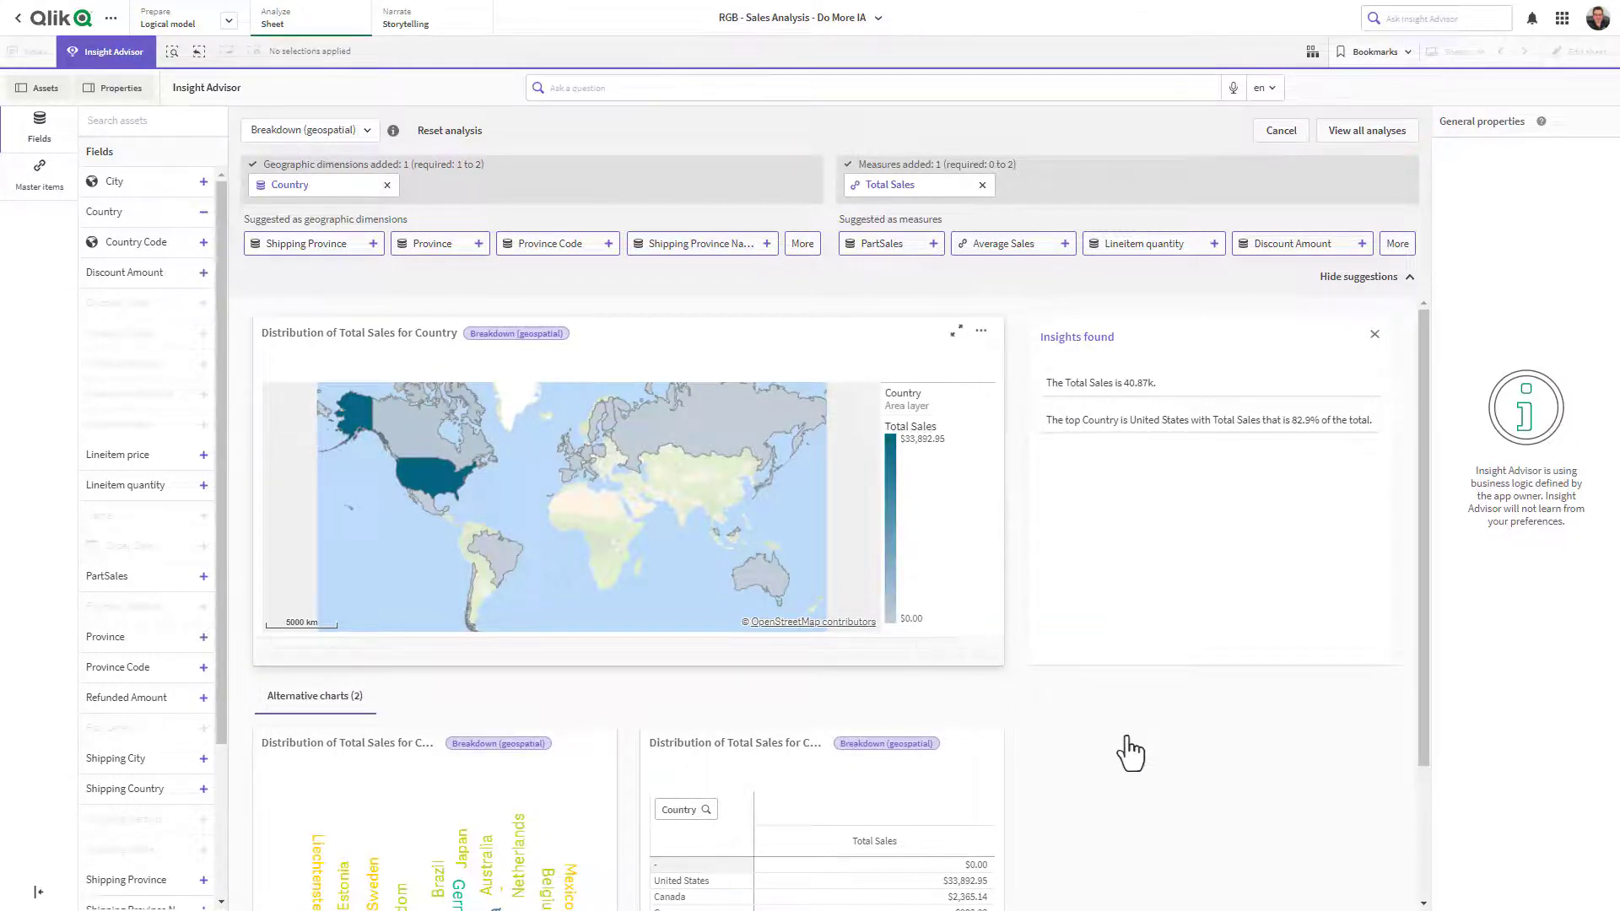
{"action": "scroll", "coordinate": [1132, 755], "scroll_direction": "down", "scroll_amount": 2}
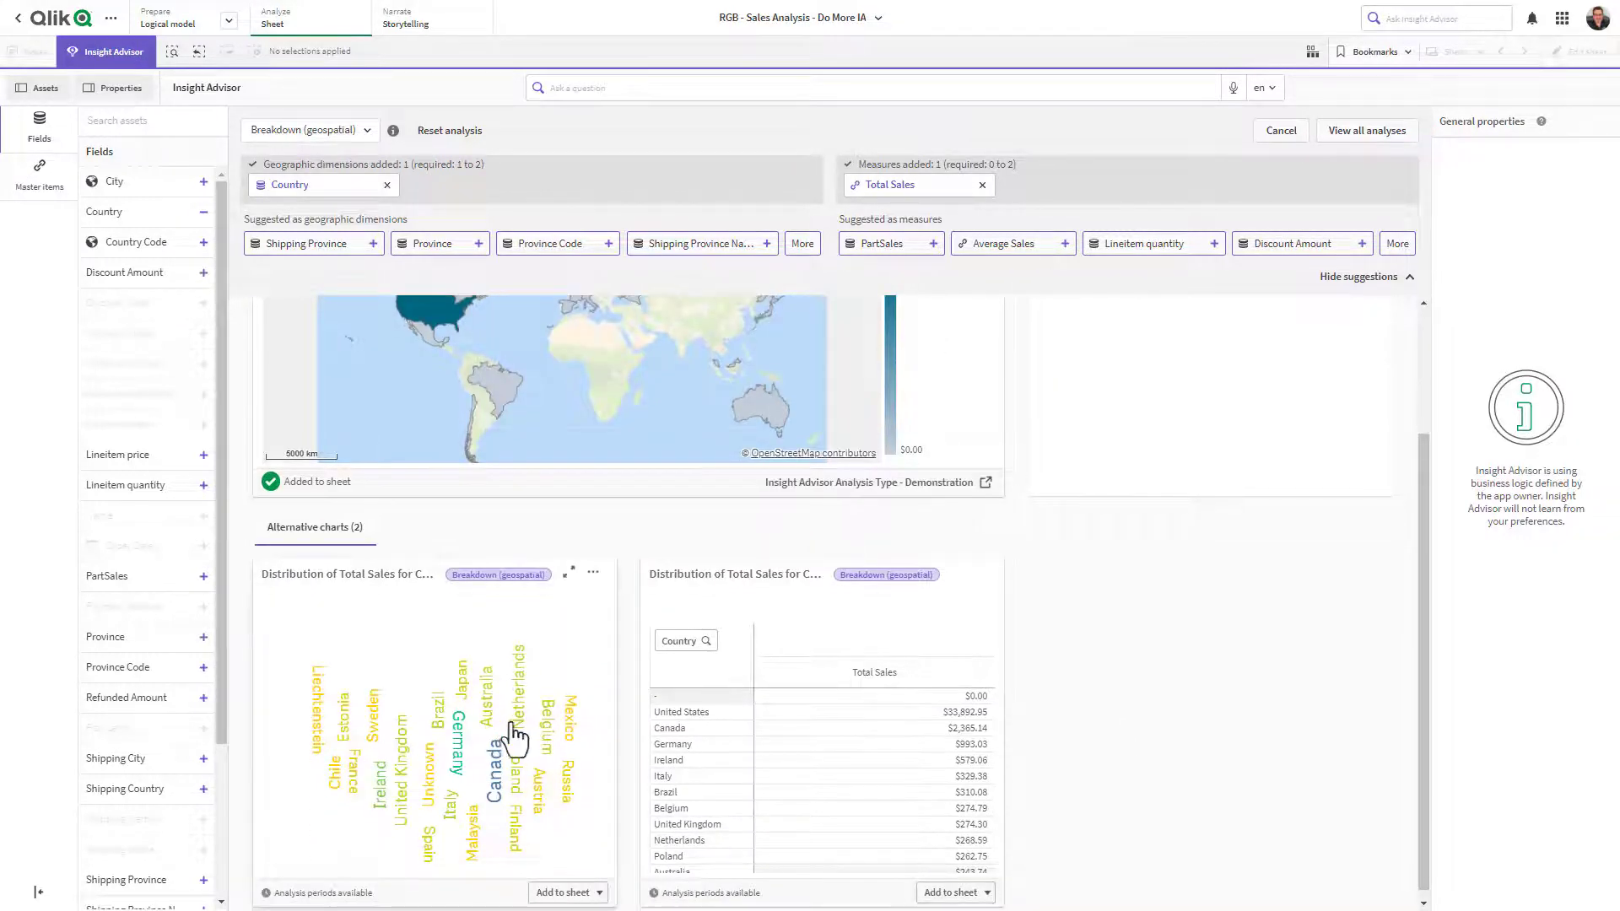
{"action": "scroll", "coordinate": [1046, 738], "scroll_direction": "up", "scroll_amount": 2}
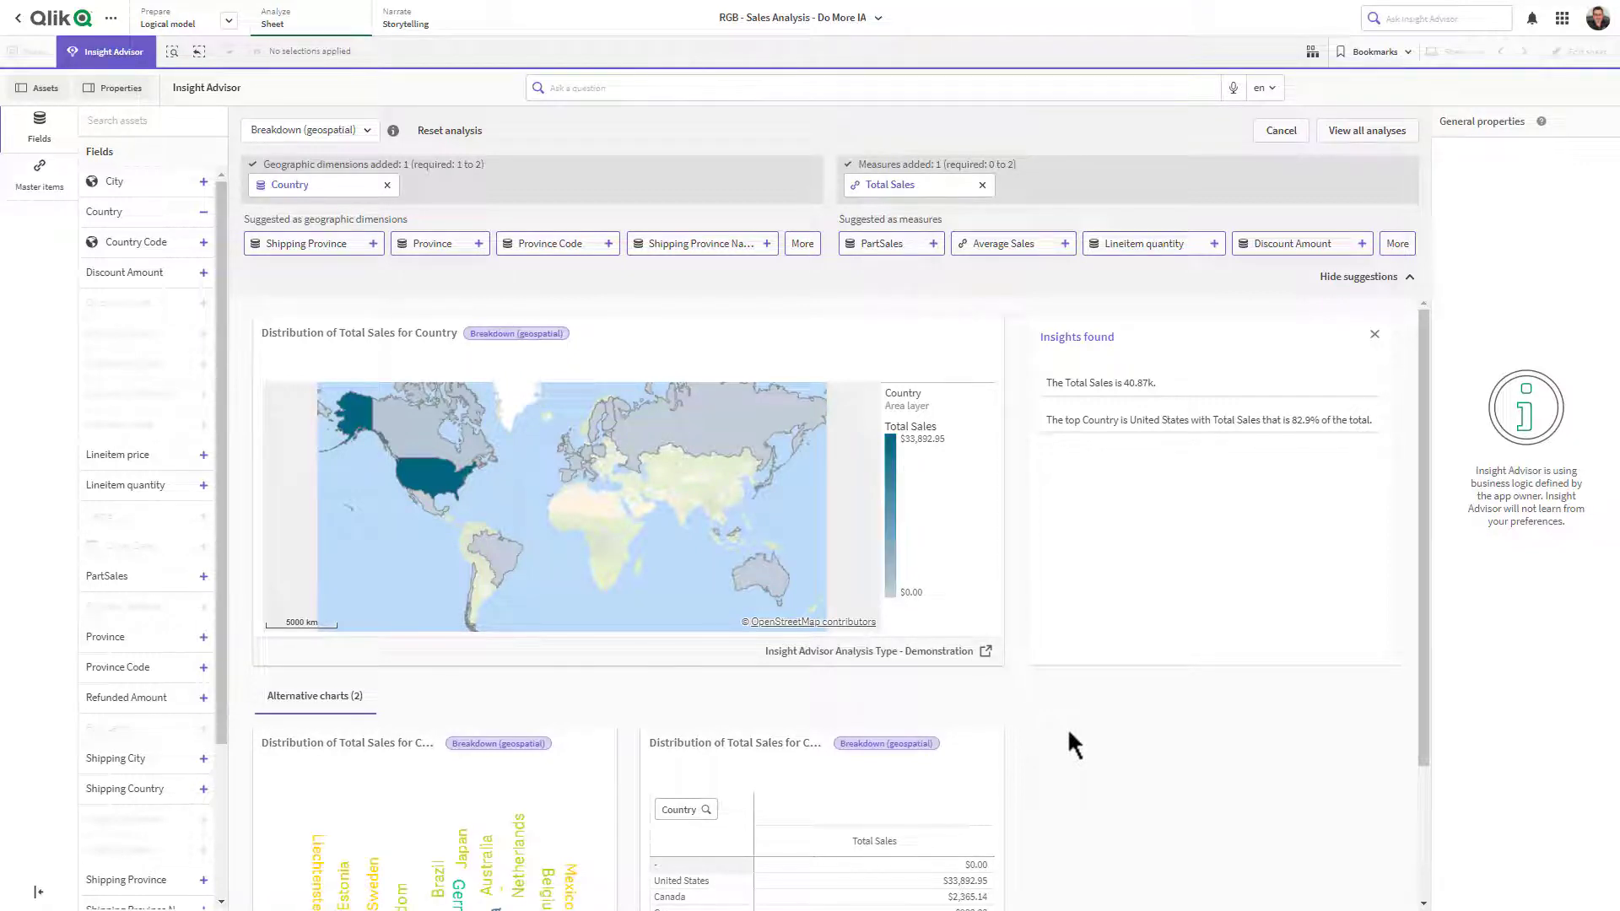
- Create a Breakdown analysis with Total Sales as the measure and Item Model and Item Type as the dimensions
{"action": "left_click", "coordinate": [1345, 131]}
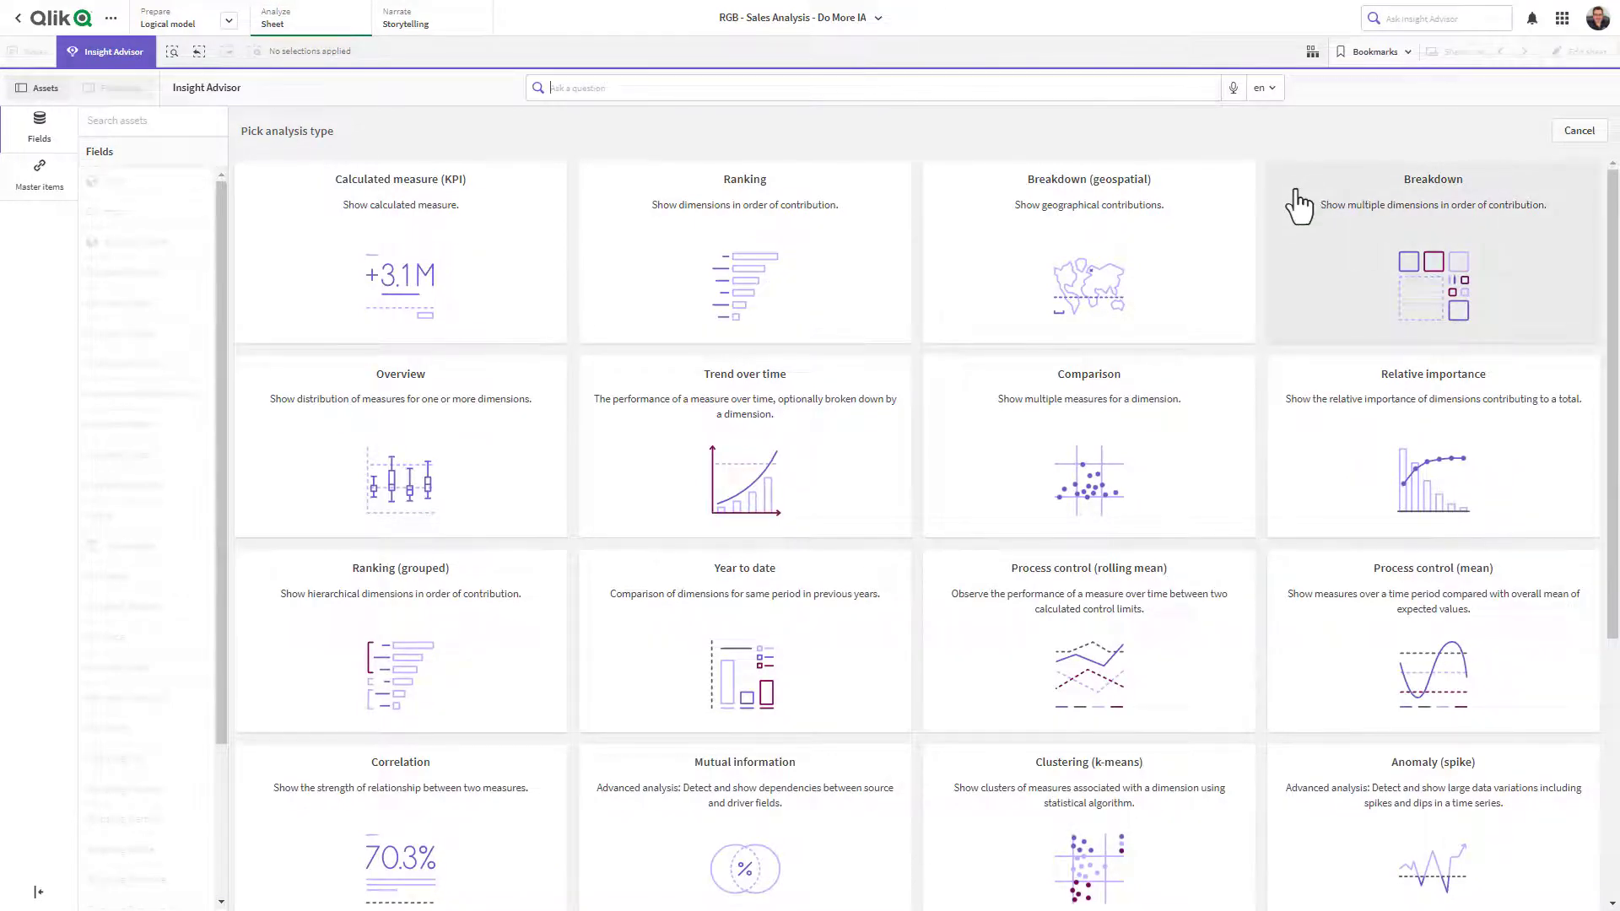
{"action": "left_click", "coordinate": [1321, 245]}
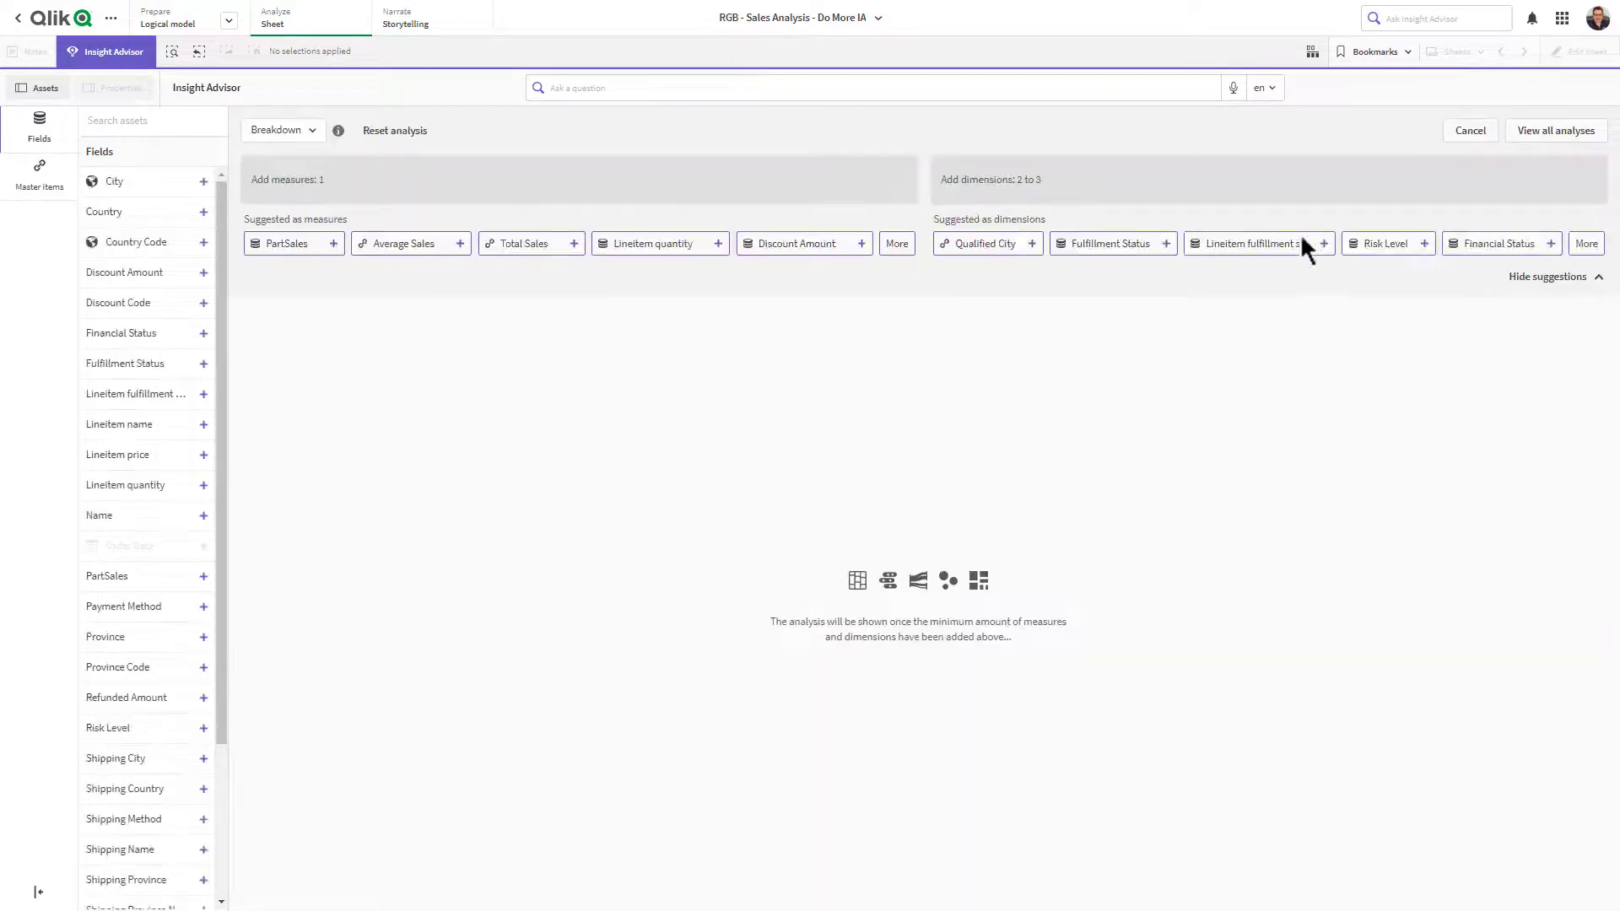
{"action": "left_click", "coordinate": [554, 245]}
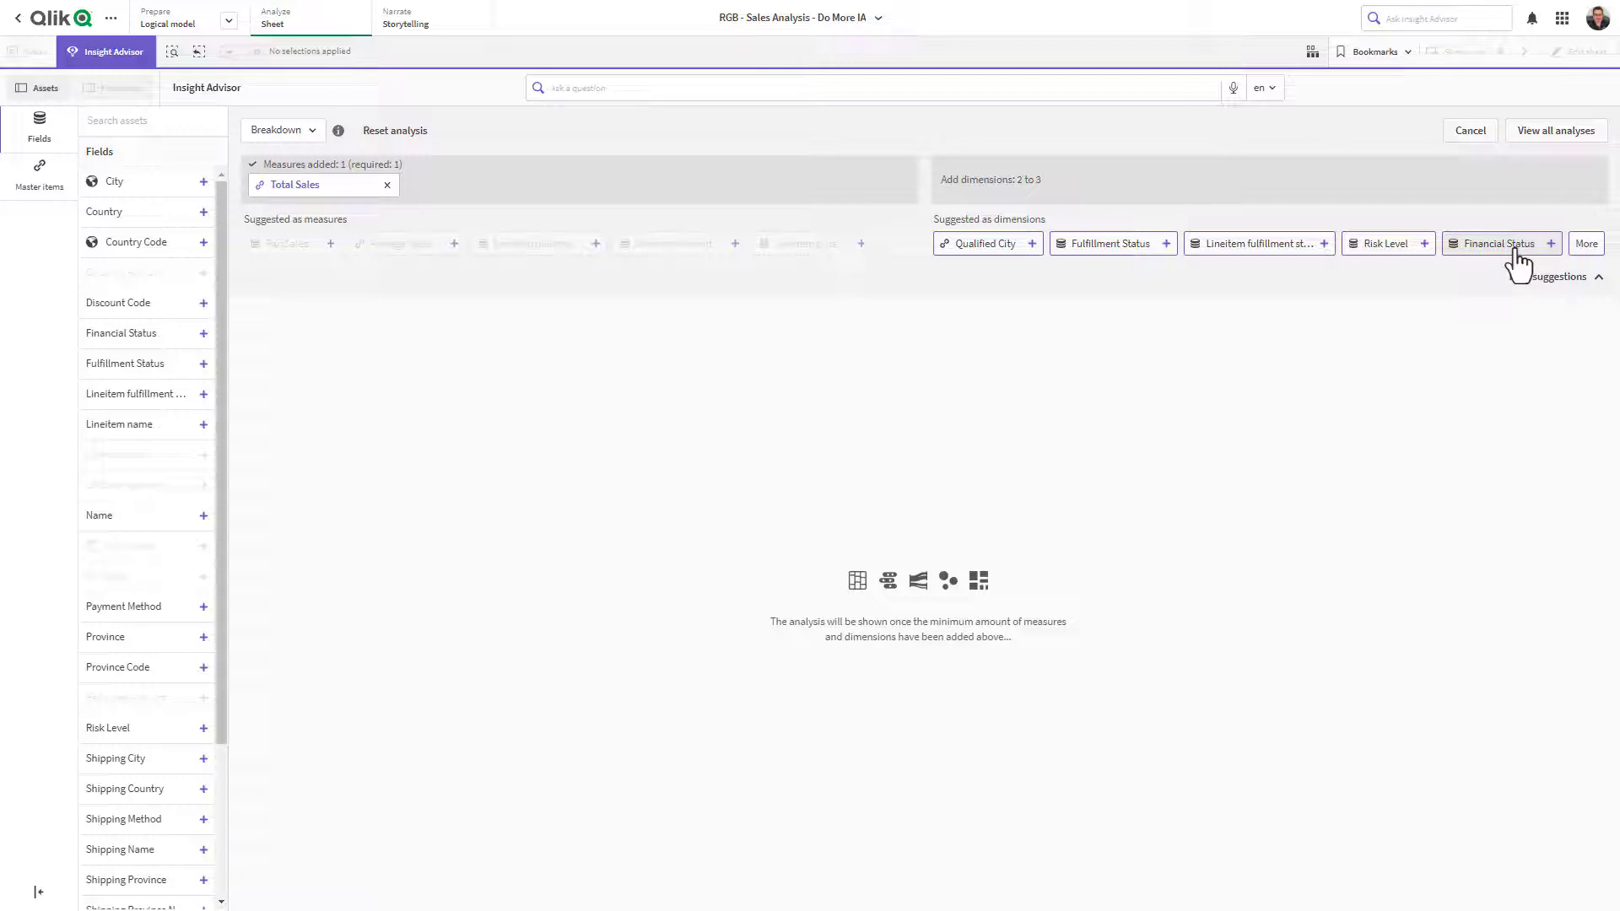
{"action": "left_click", "coordinate": [1580, 244]}
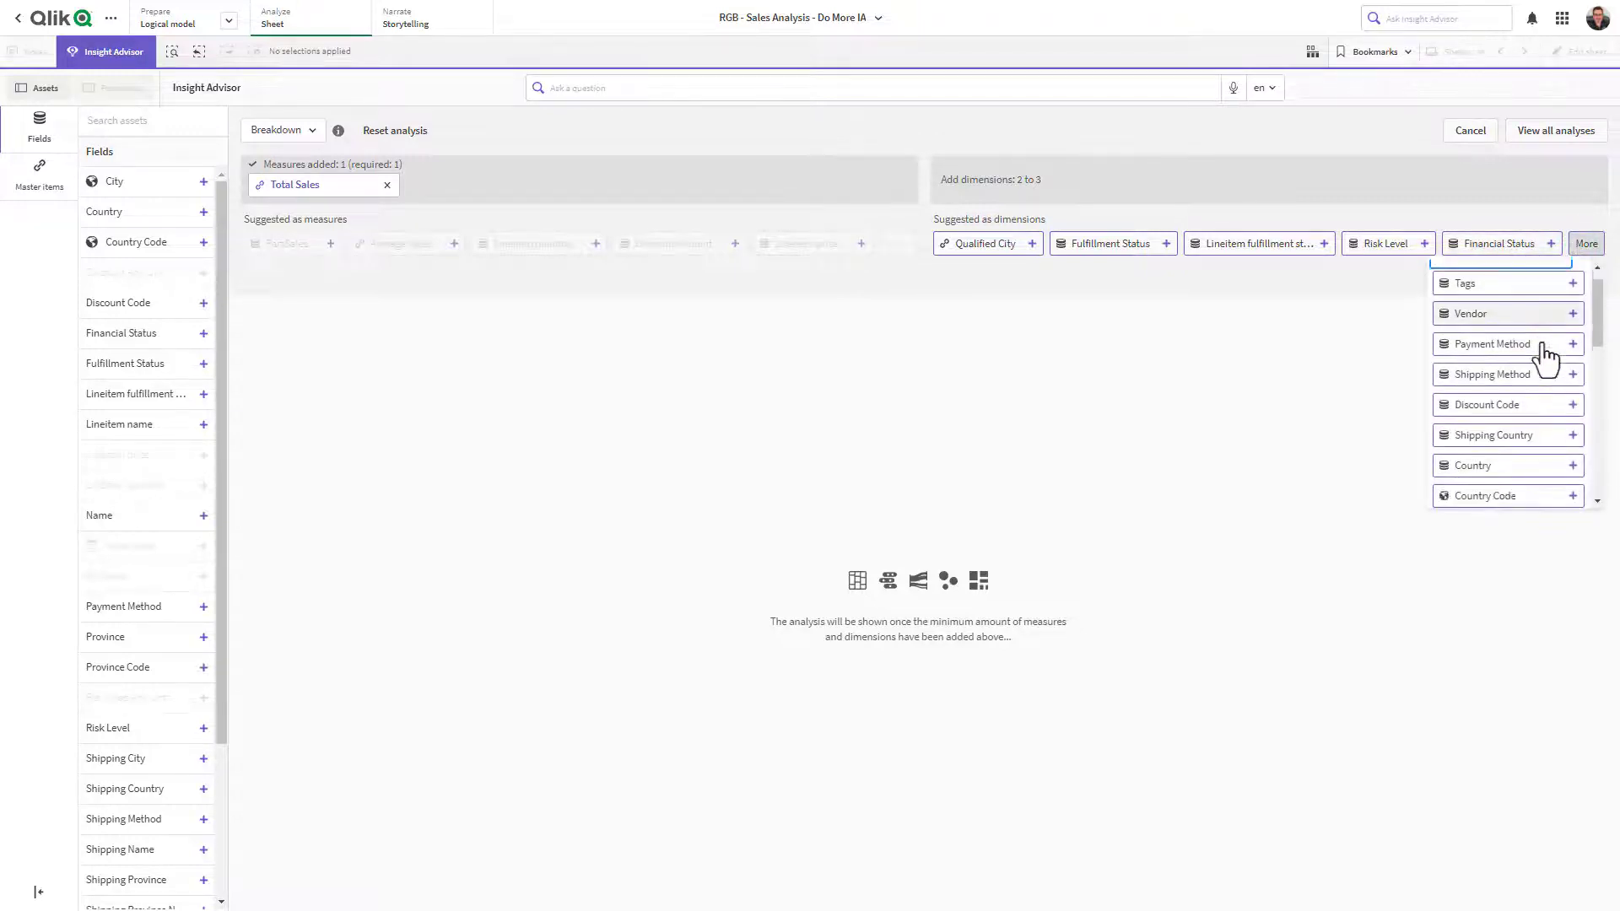
{"action": "scroll", "coordinate": [1547, 359], "scroll_direction": "down", "scroll_amount": 10}
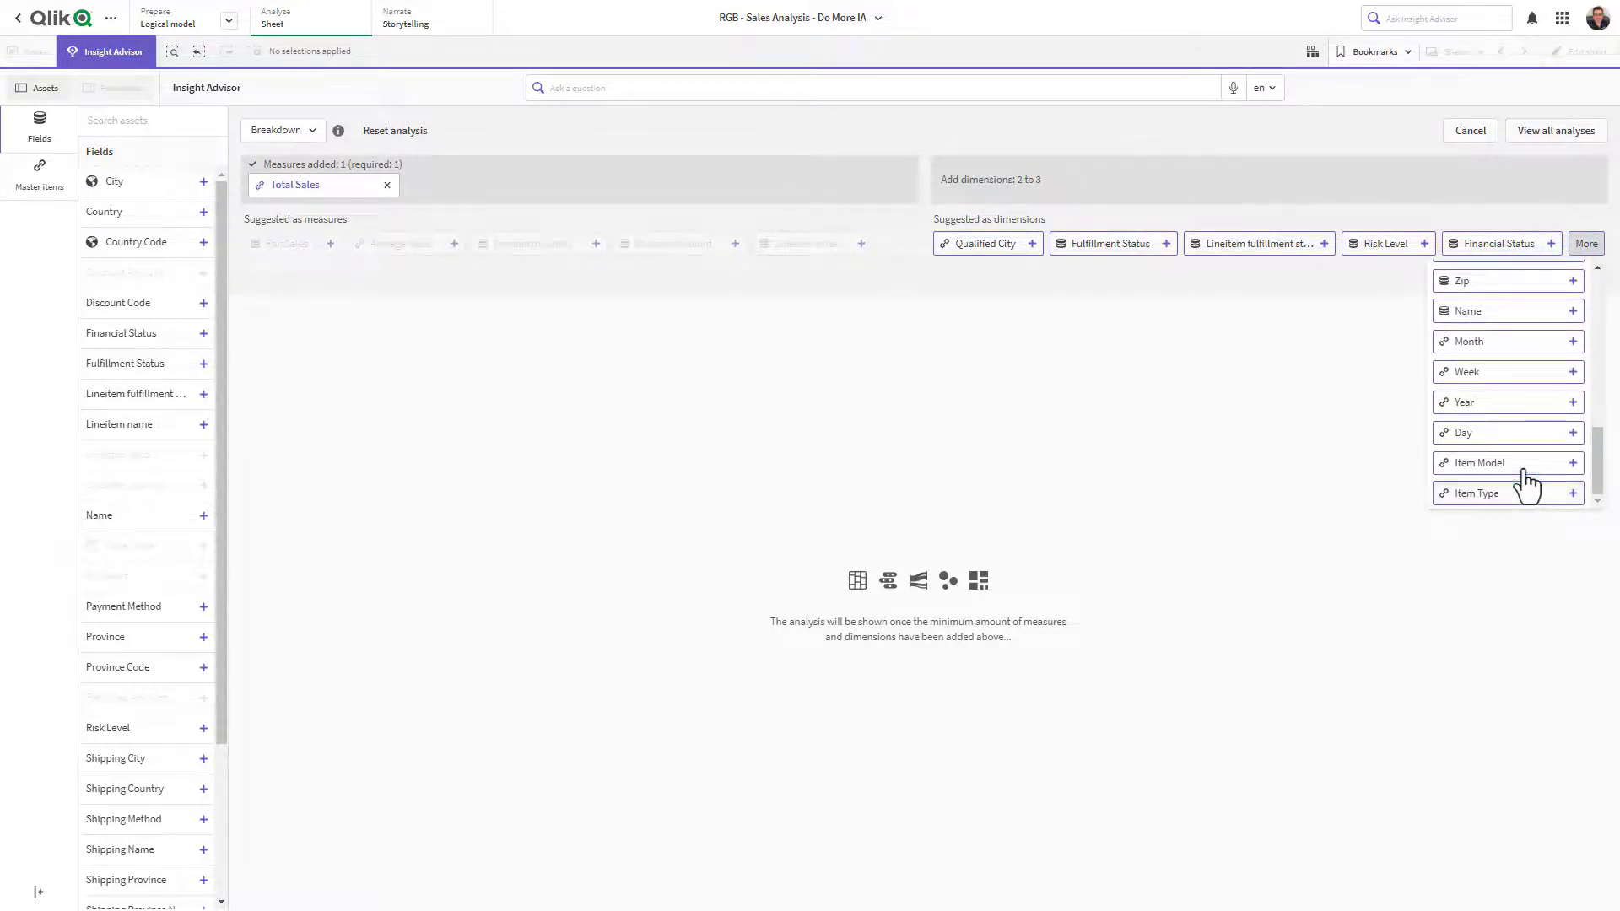
{"action": "left_click", "coordinate": [1524, 467]}
{"action": "left_click", "coordinate": [1583, 247]}
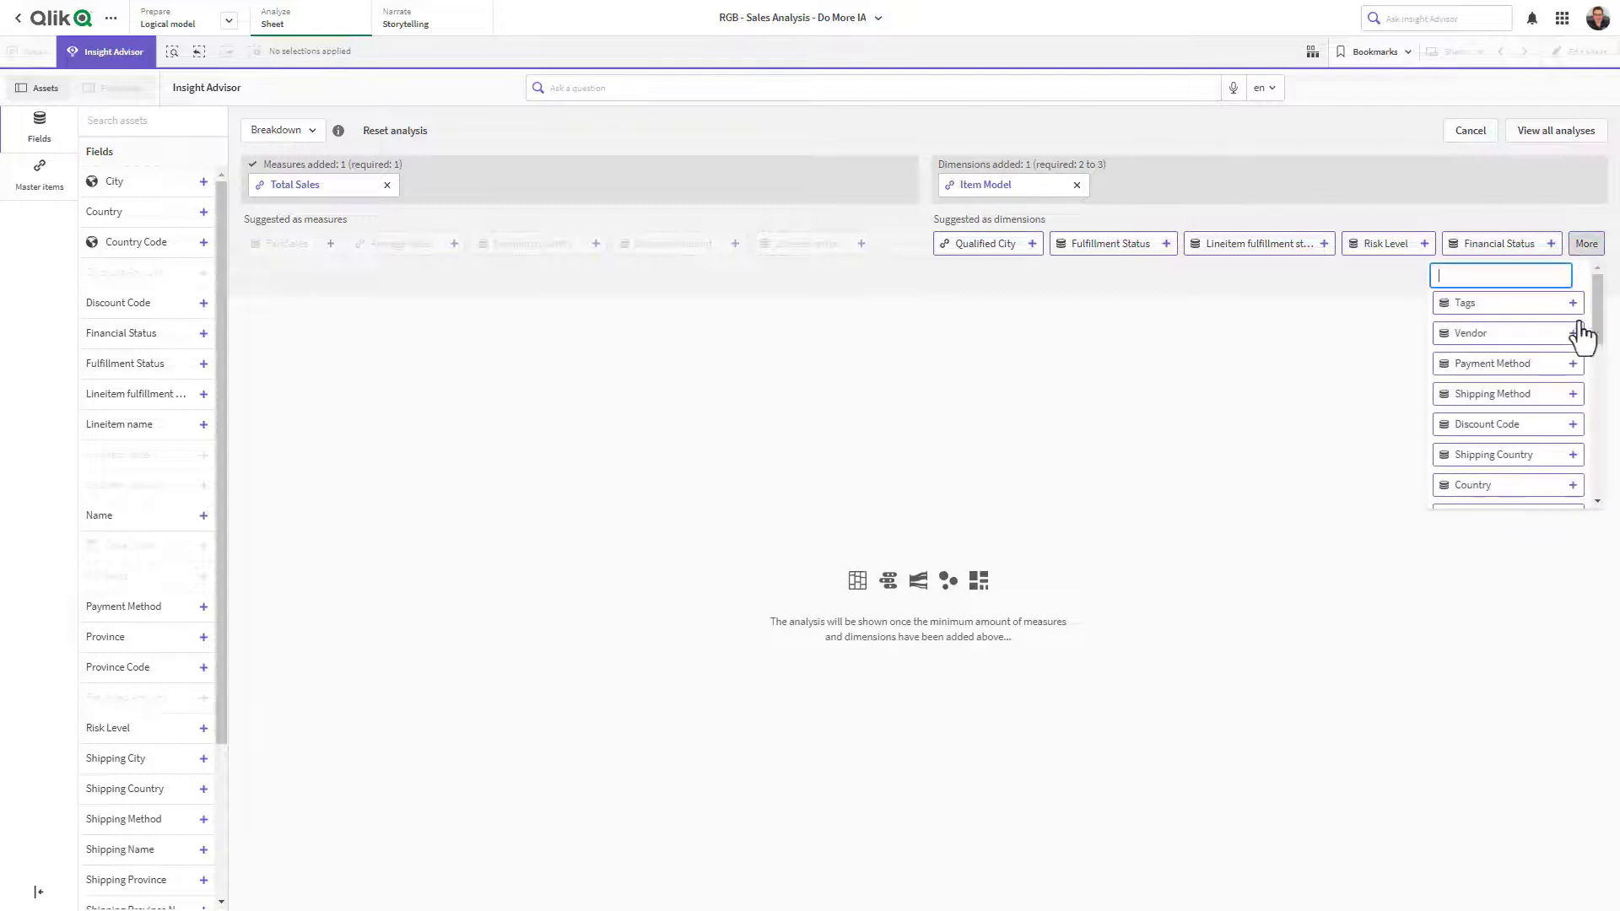
{"action": "scroll", "coordinate": [1570, 404], "scroll_direction": "down", "scroll_amount": 10}
{"action": "left_click", "coordinate": [1496, 502]}
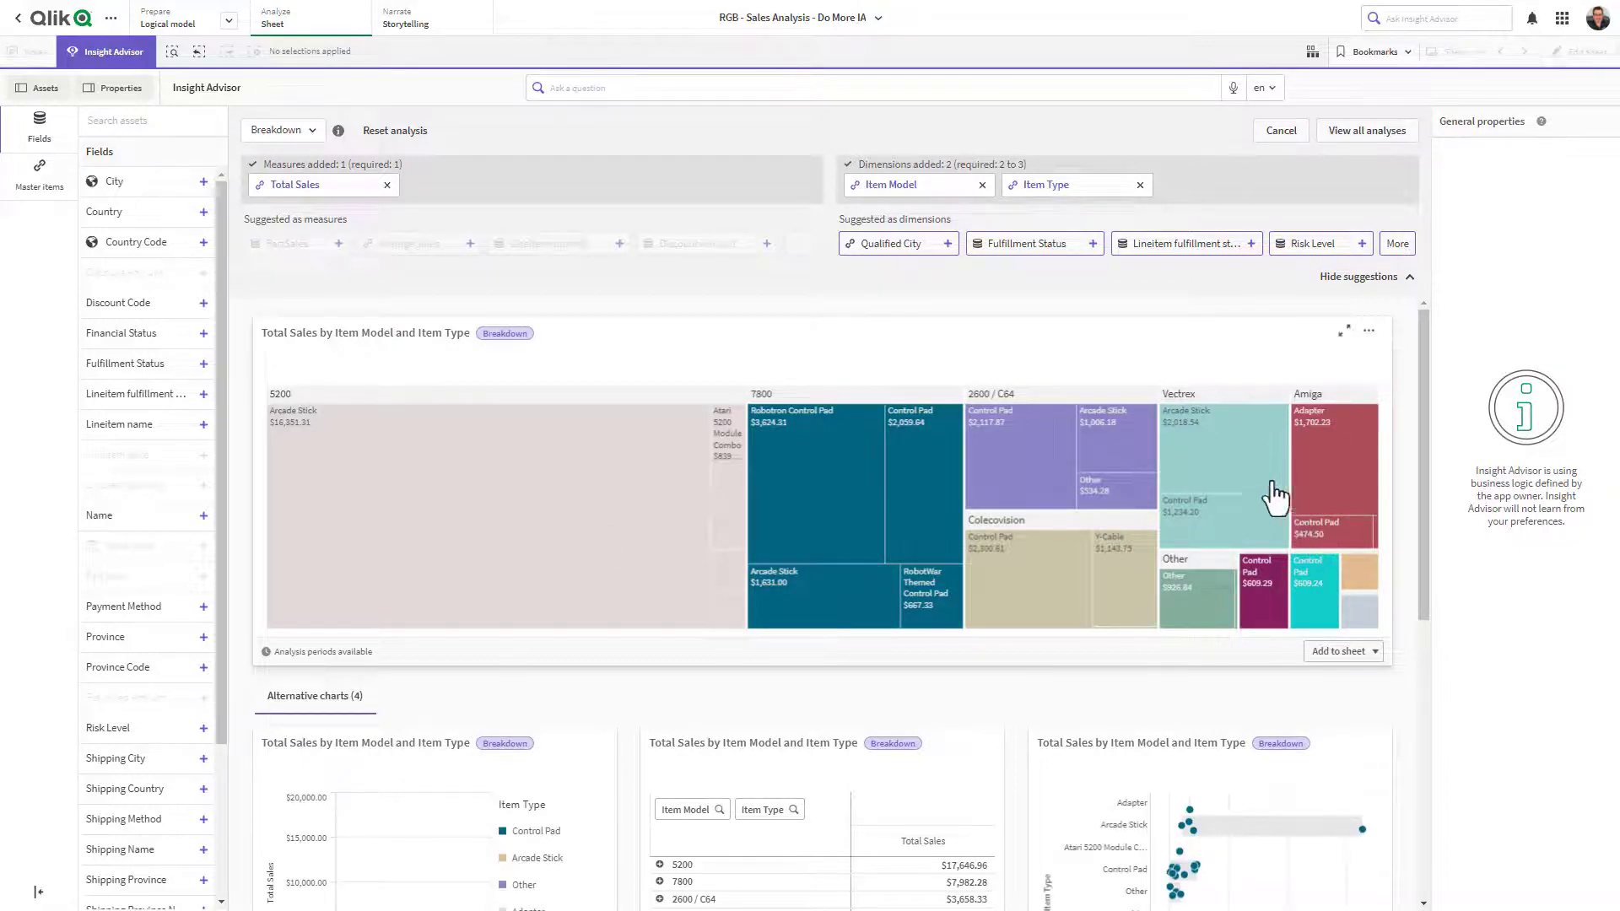
- Replace the Total Sales measure of the breakdown with Total Orders
{"action": "left_click", "coordinate": [387, 186]}
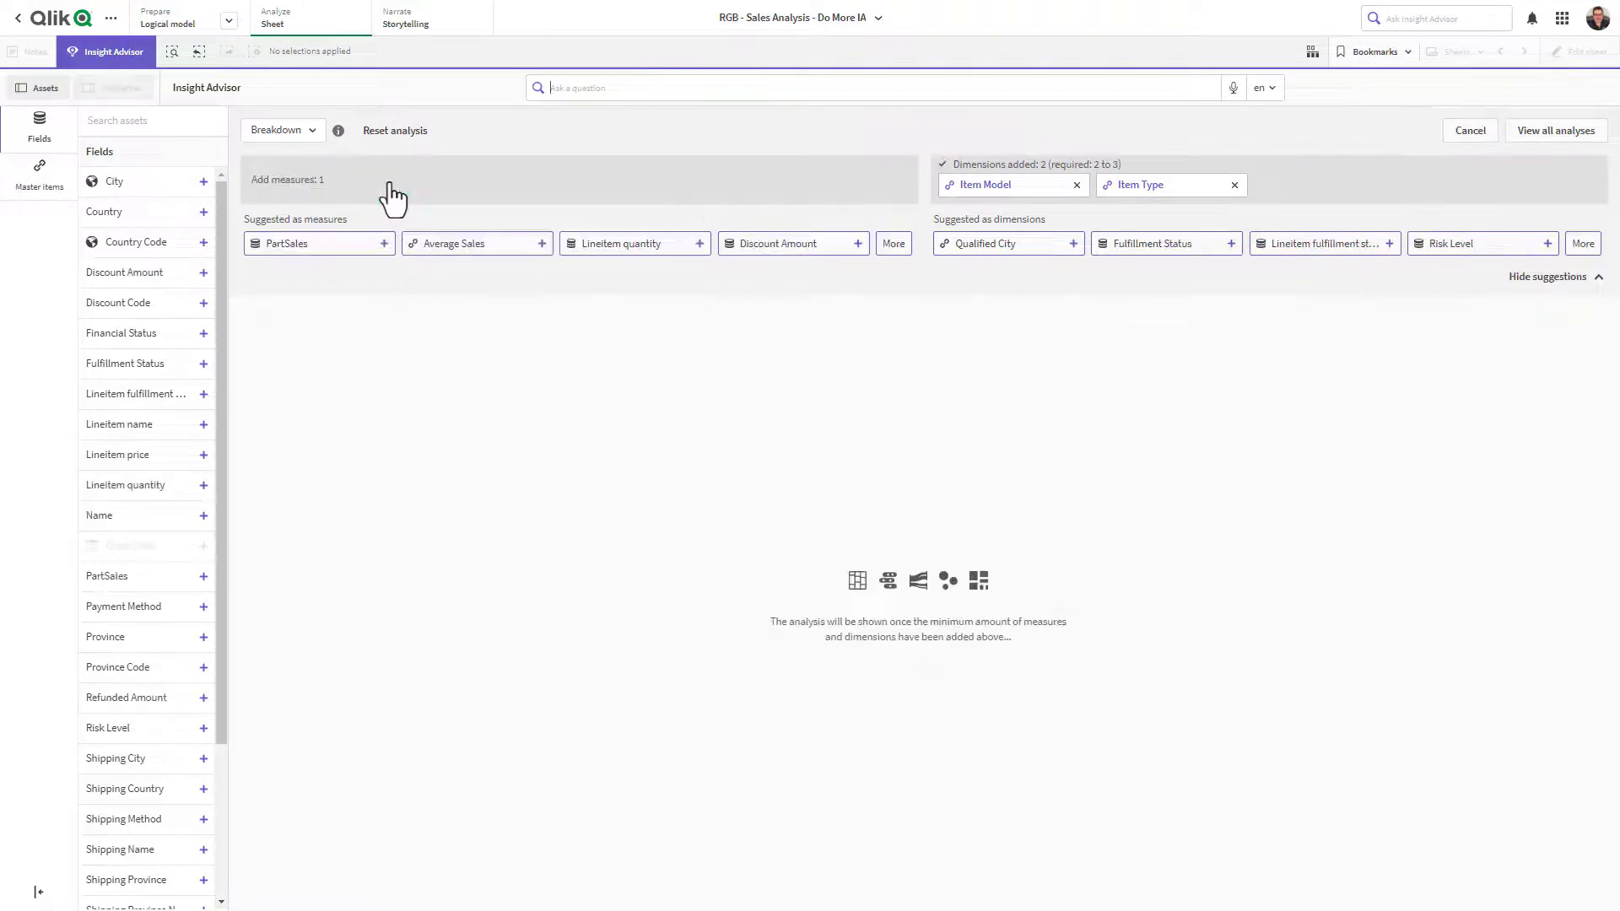
{"action": "left_click", "coordinate": [886, 250]}
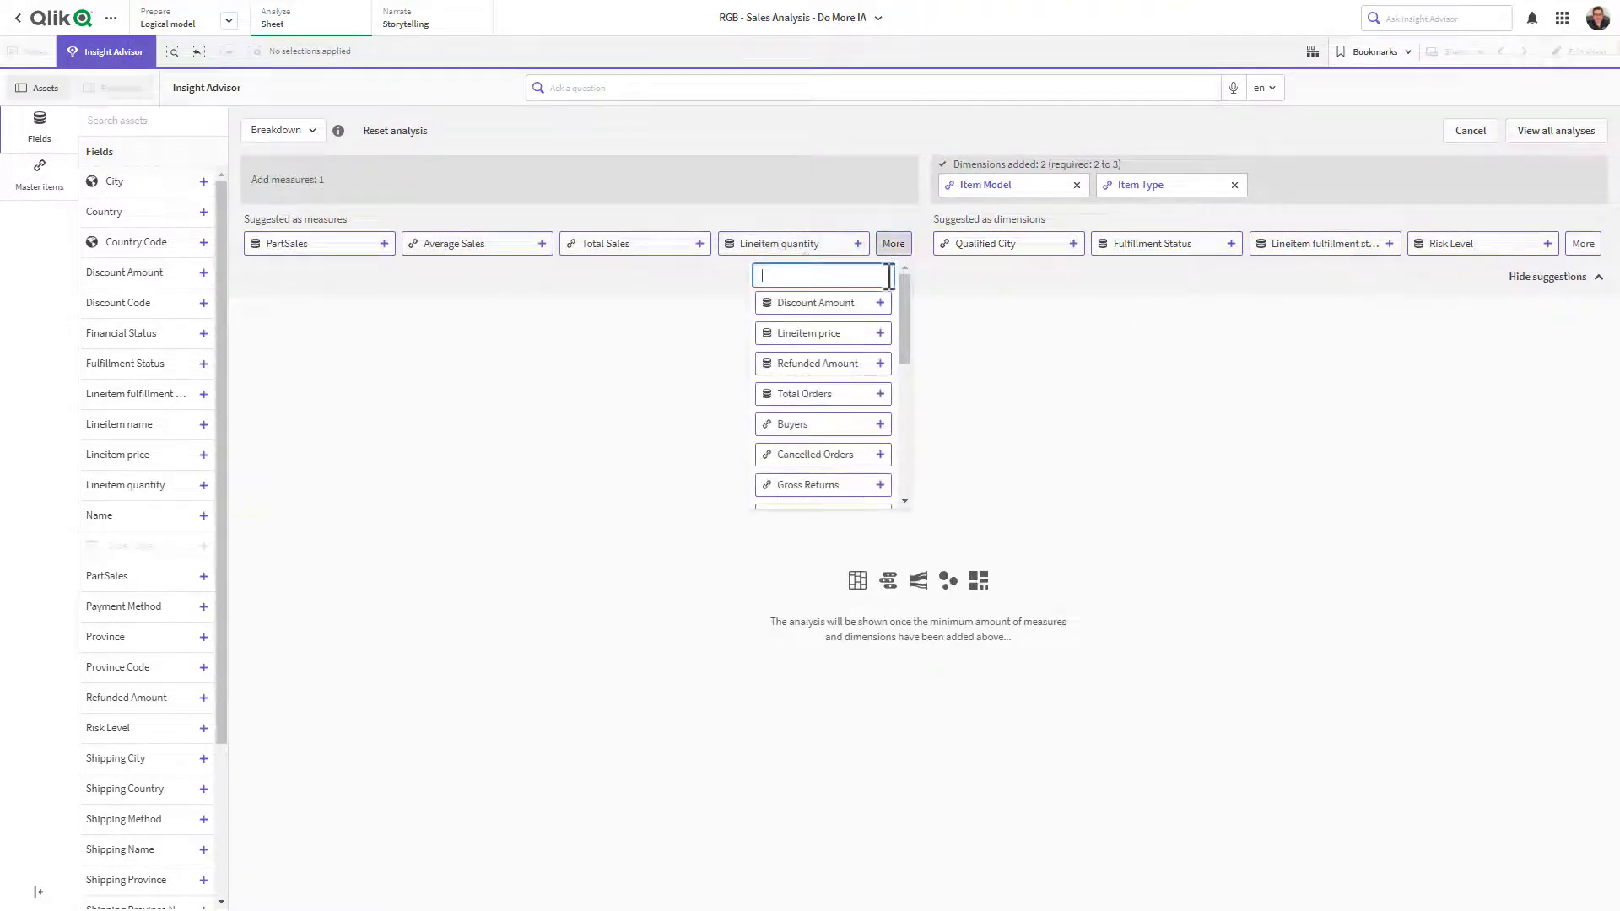
{"action": "left_click", "coordinate": [878, 393]}
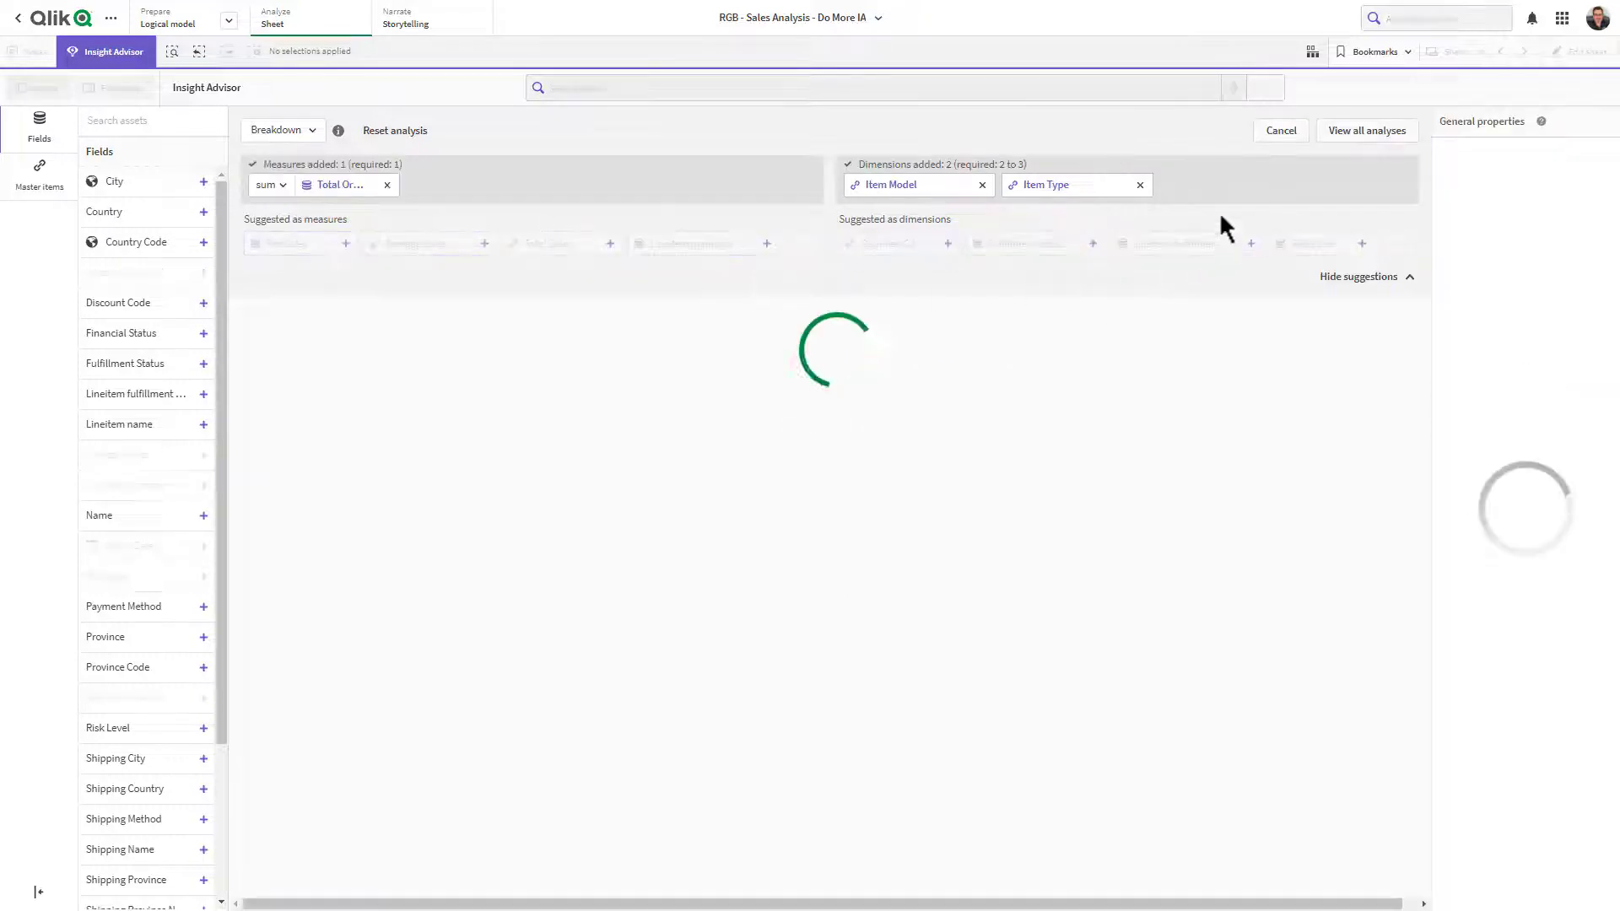
- Remove the Item Model and Item Type dimensions from the breakdown, and add Fulfillment Status as a dimension
{"action": "left_click", "coordinate": [1140, 185]}
{"action": "left_click", "coordinate": [1076, 185]}
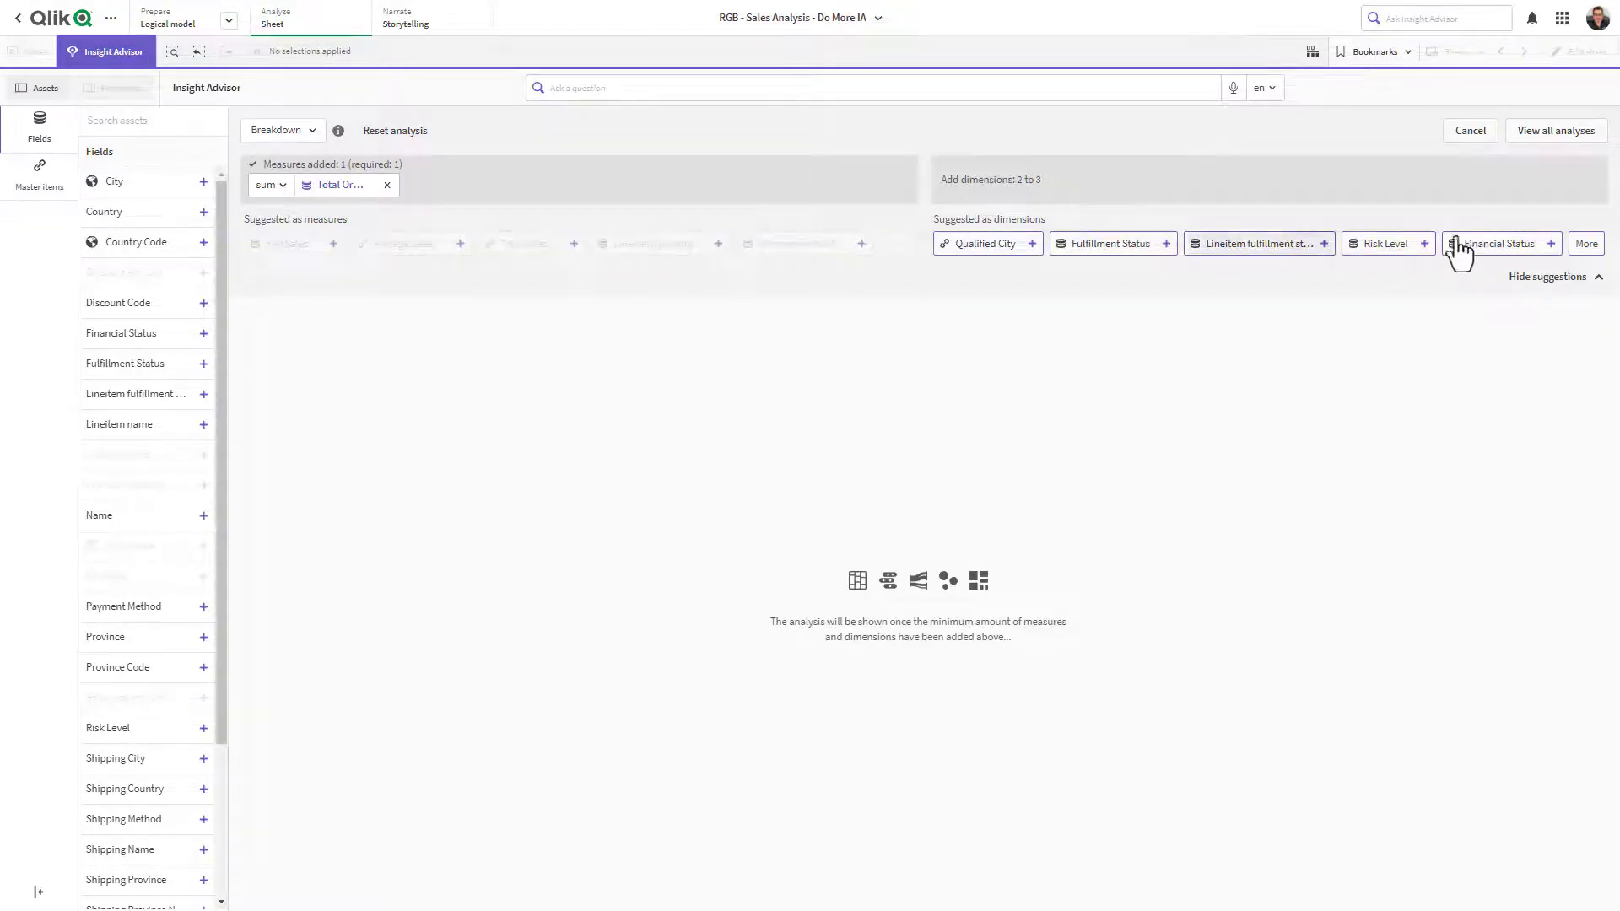
{"action": "left_click", "coordinate": [1582, 246]}
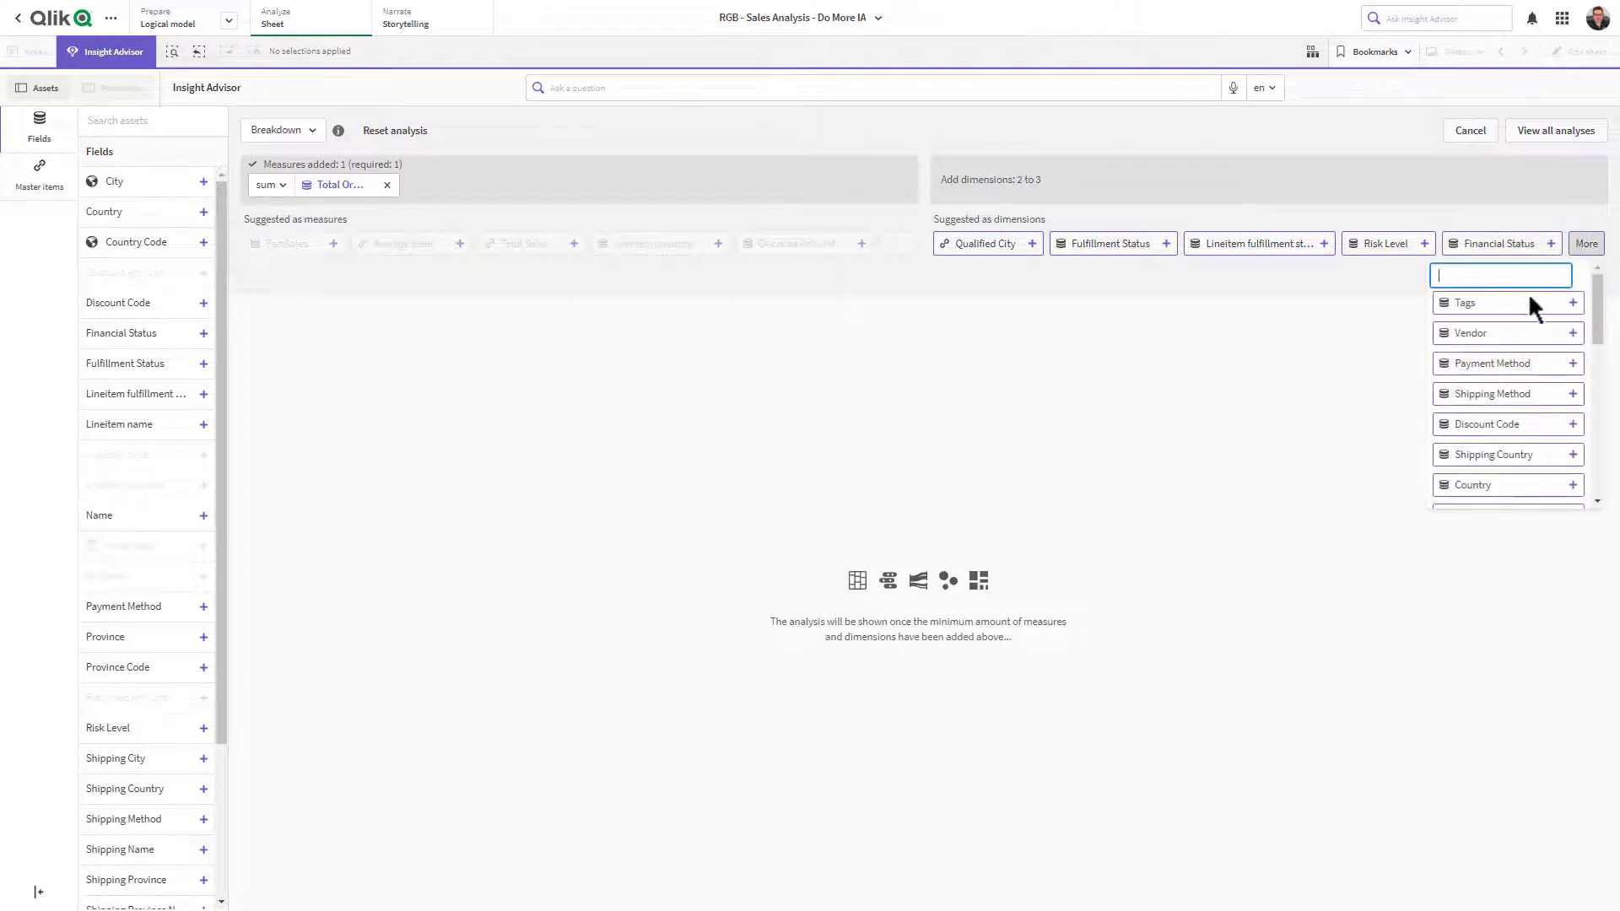
{"action": "scroll", "coordinate": [1523, 320], "scroll_direction": "down", "scroll_amount": 2}
{"action": "scroll", "coordinate": [1518, 362], "scroll_direction": "down", "scroll_amount": 5}
{"action": "scroll", "coordinate": [1514, 376], "scroll_direction": "up", "scroll_amount": 4}
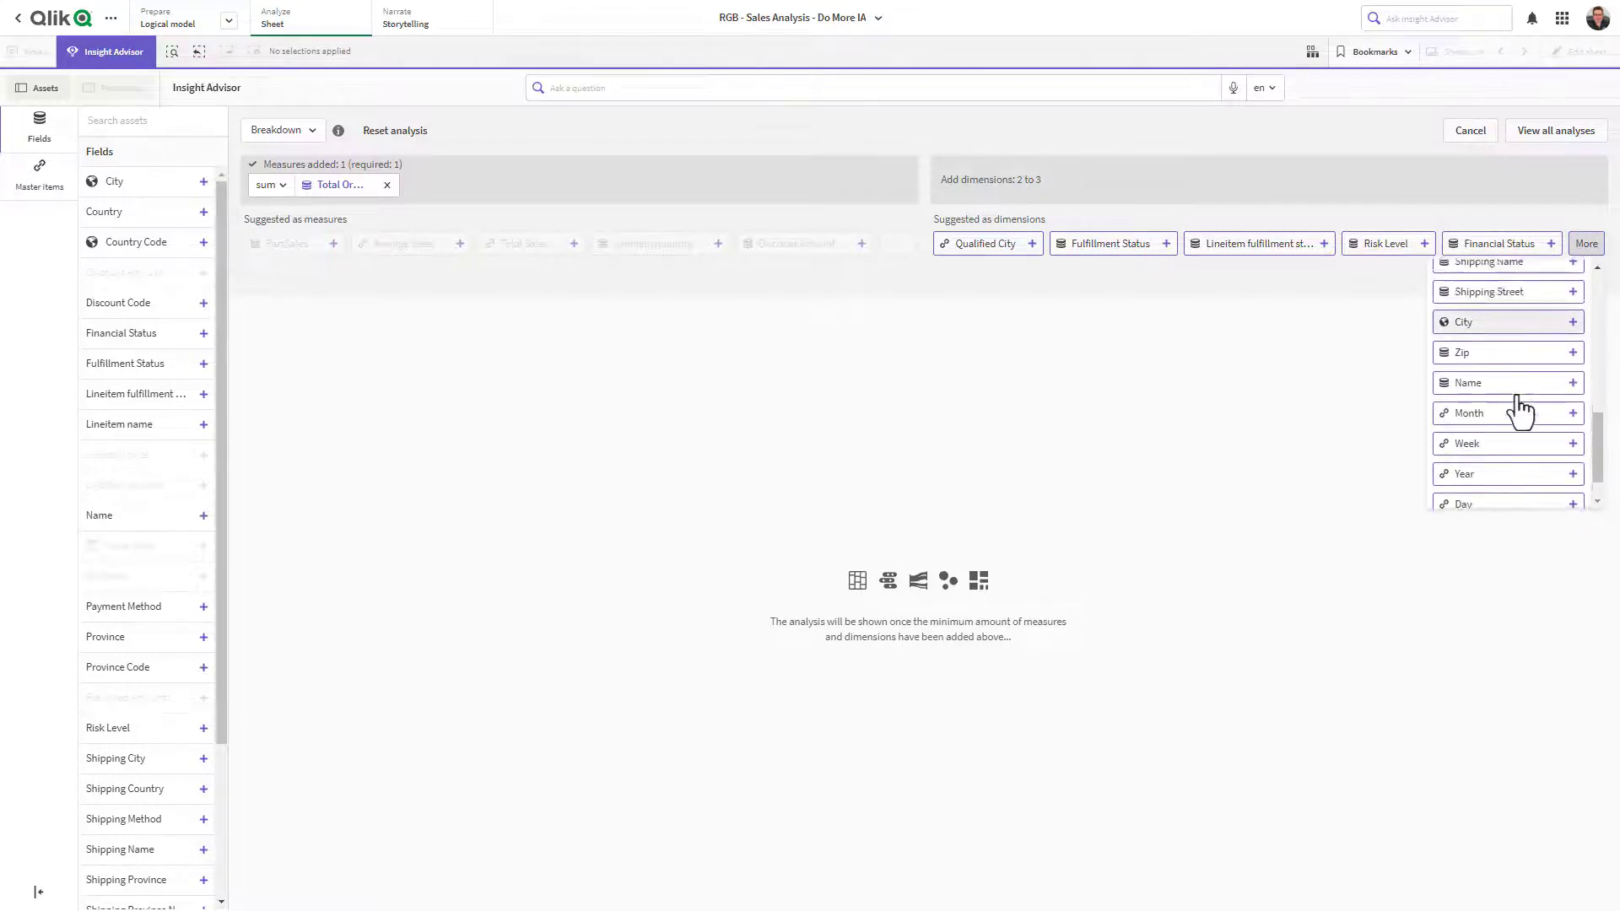
{"action": "scroll", "coordinate": [1520, 384], "scroll_direction": "up", "scroll_amount": 4}
{"action": "scroll", "coordinate": [1520, 375], "scroll_direction": "up", "scroll_amount": 1}
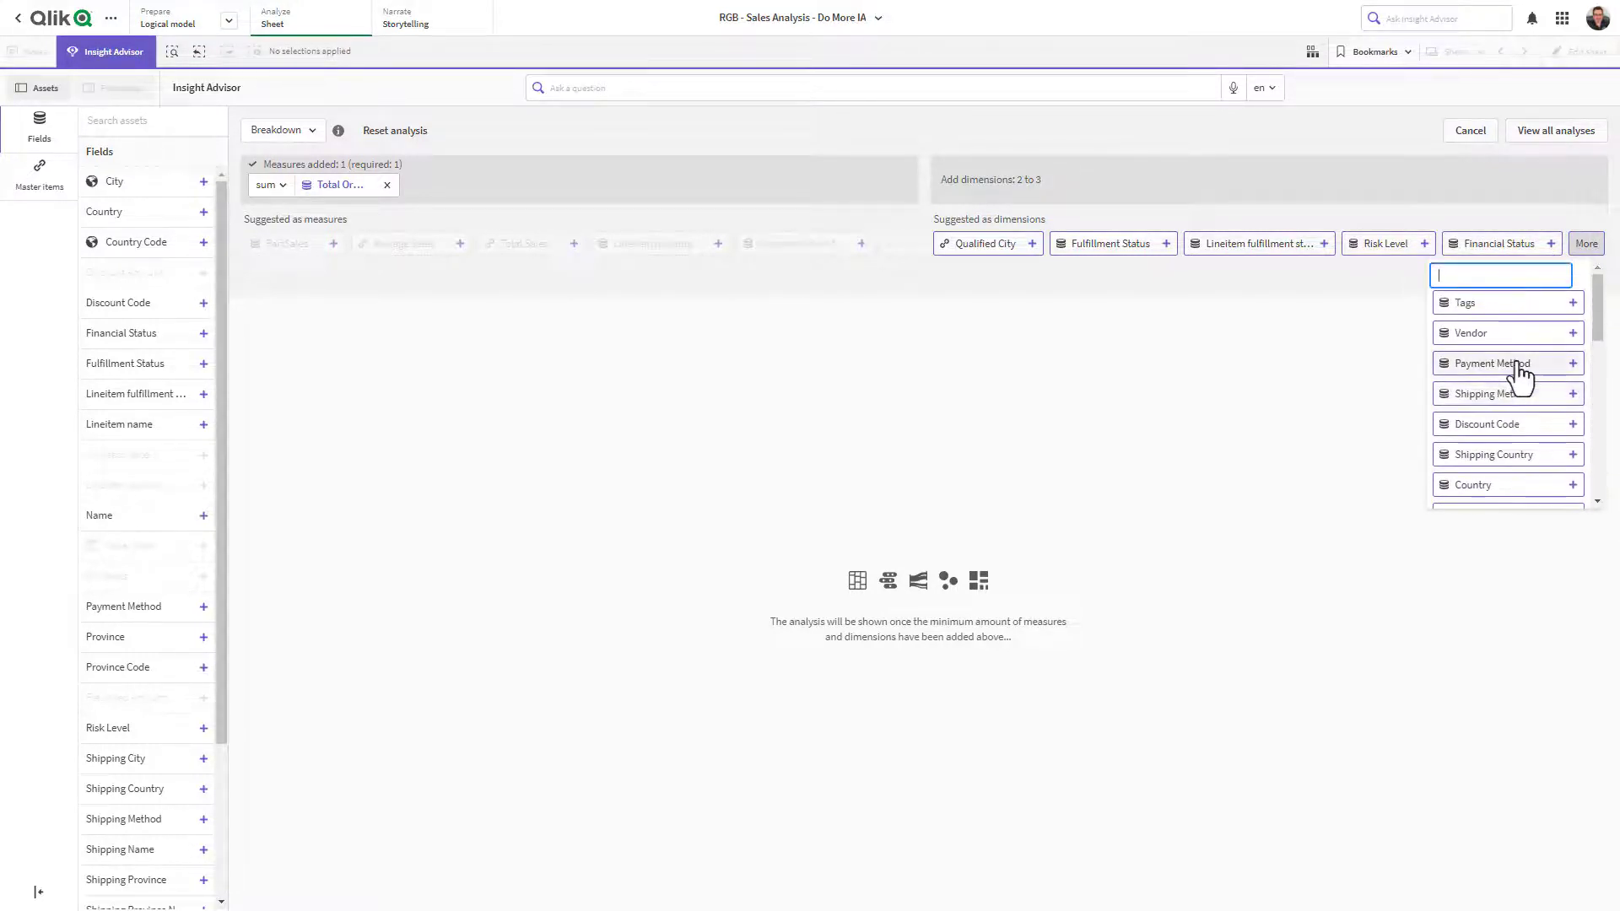
{"action": "scroll", "coordinate": [1520, 376], "scroll_direction": "down", "scroll_amount": 1}
{"action": "scroll", "coordinate": [1520, 376], "scroll_direction": "down", "scroll_amount": 5}
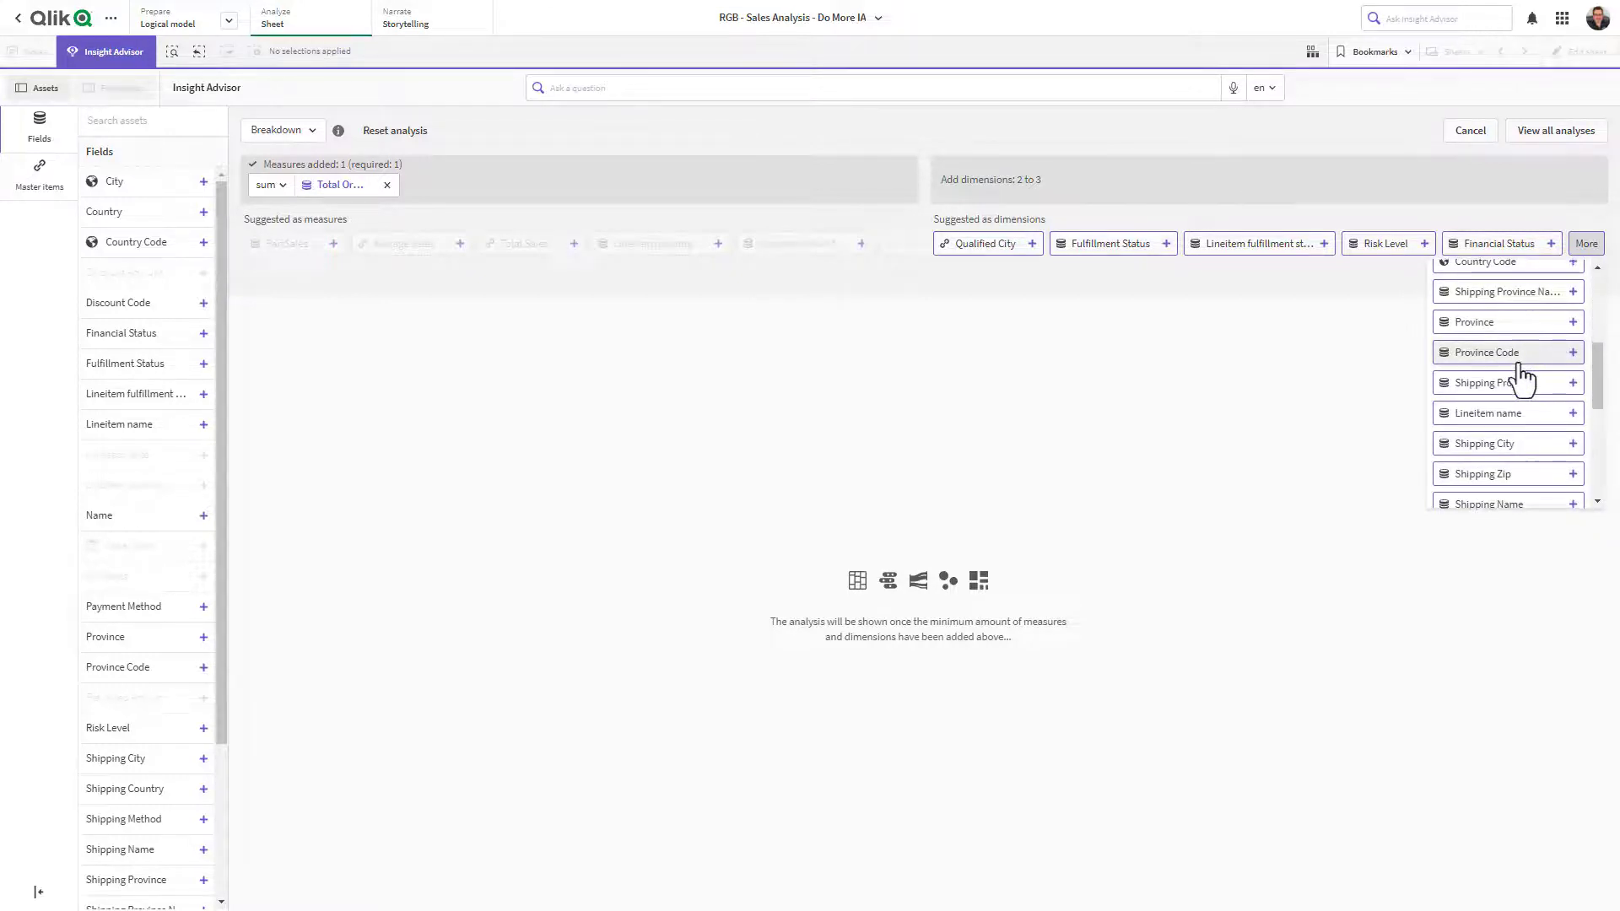
{"action": "left_click", "coordinate": [1106, 243]}
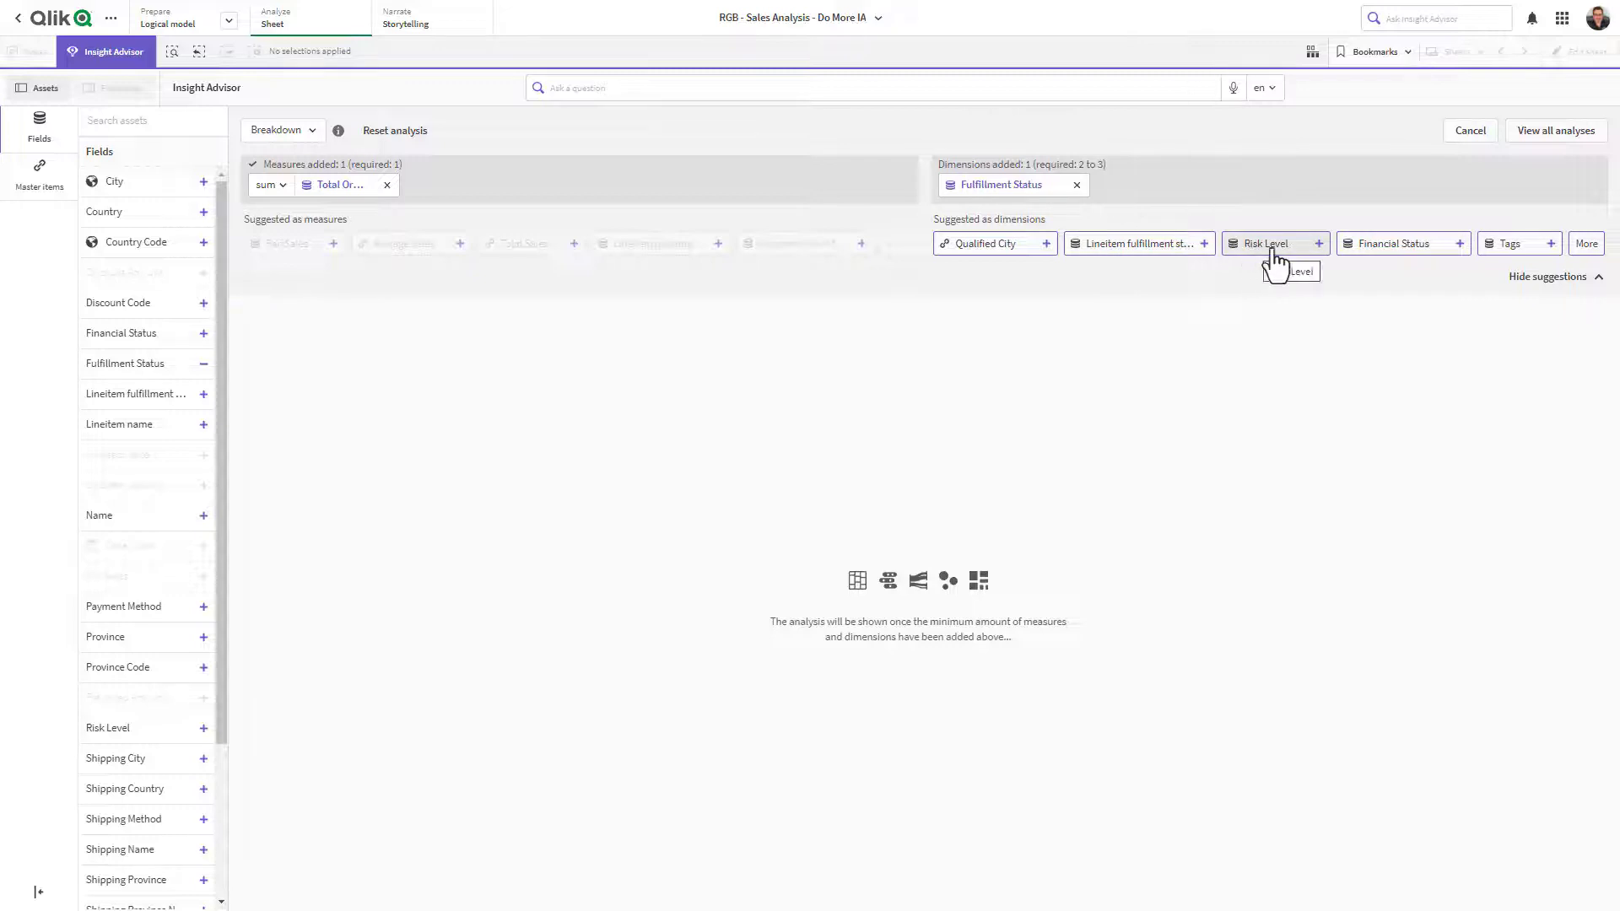
- Add Item Model as the second dimension, and add the breakdown's treemap to the "Insight Advisor Analysis Type - Demonstration" sheet
{"action": "left_click", "coordinate": [1584, 247]}
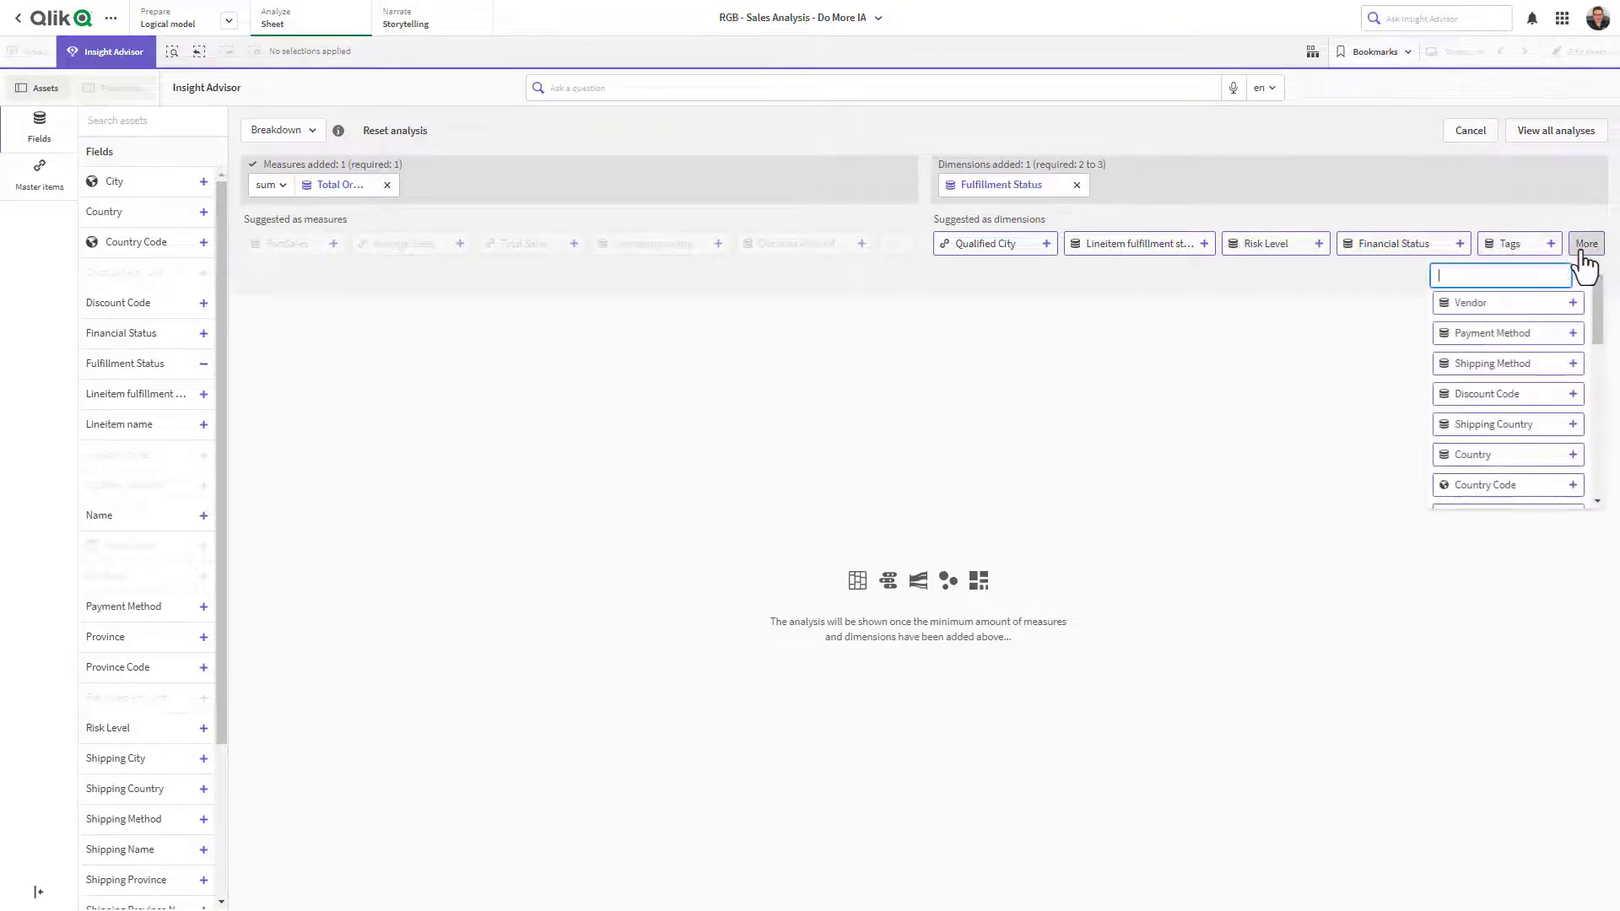
{"action": "scroll", "coordinate": [1555, 361], "scroll_direction": "down", "scroll_amount": 6}
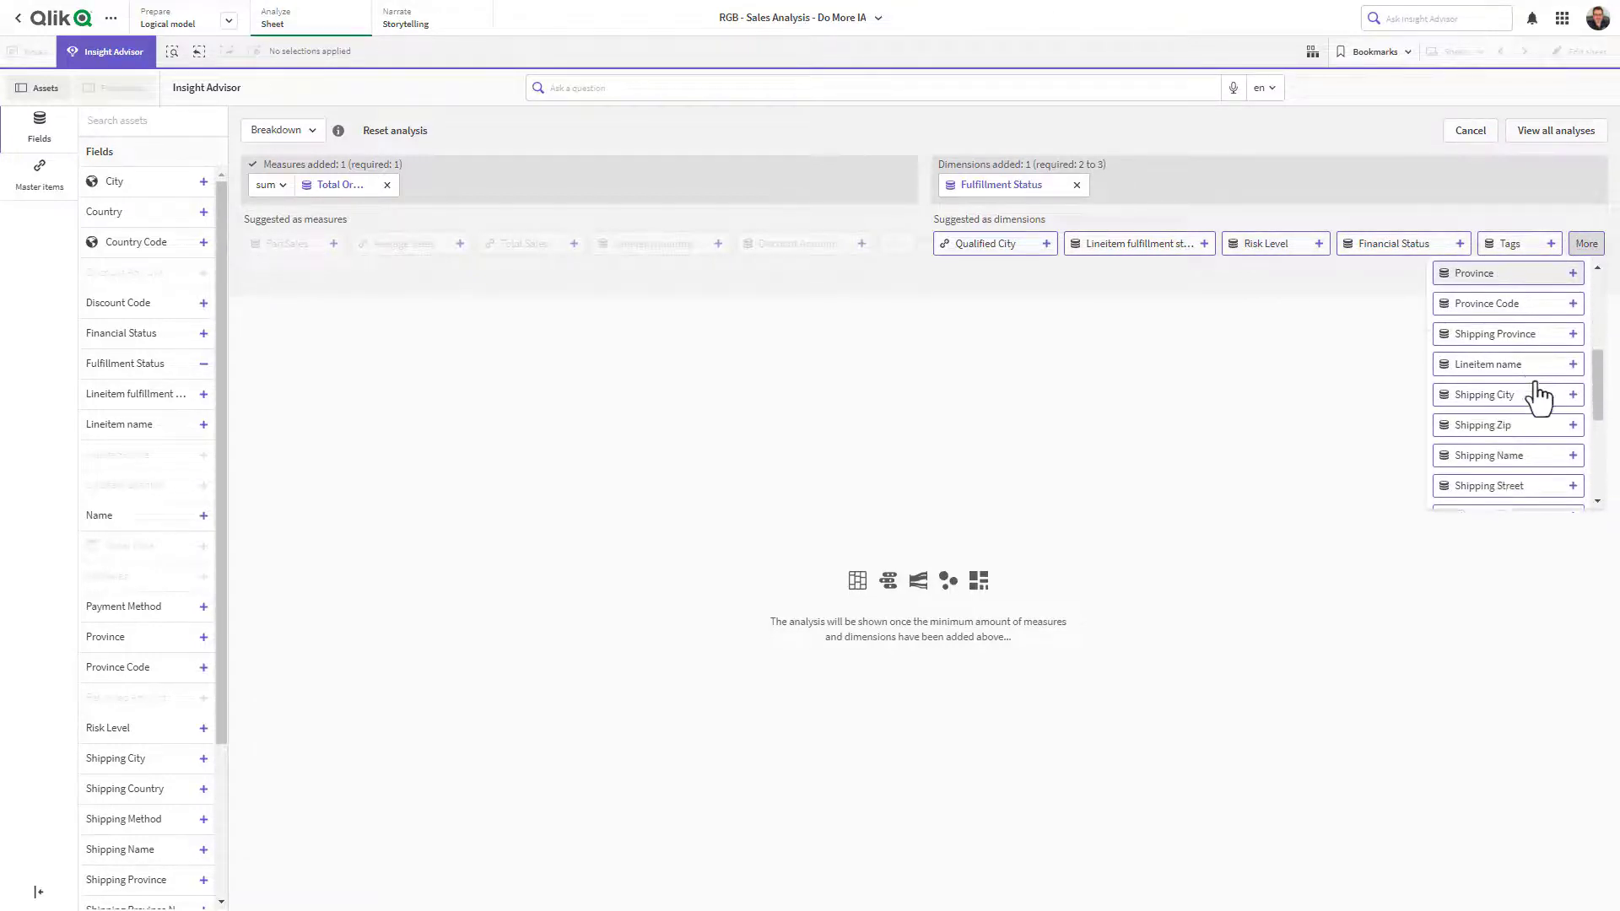
{"action": "scroll", "coordinate": [1534, 392], "scroll_direction": "down", "scroll_amount": 5}
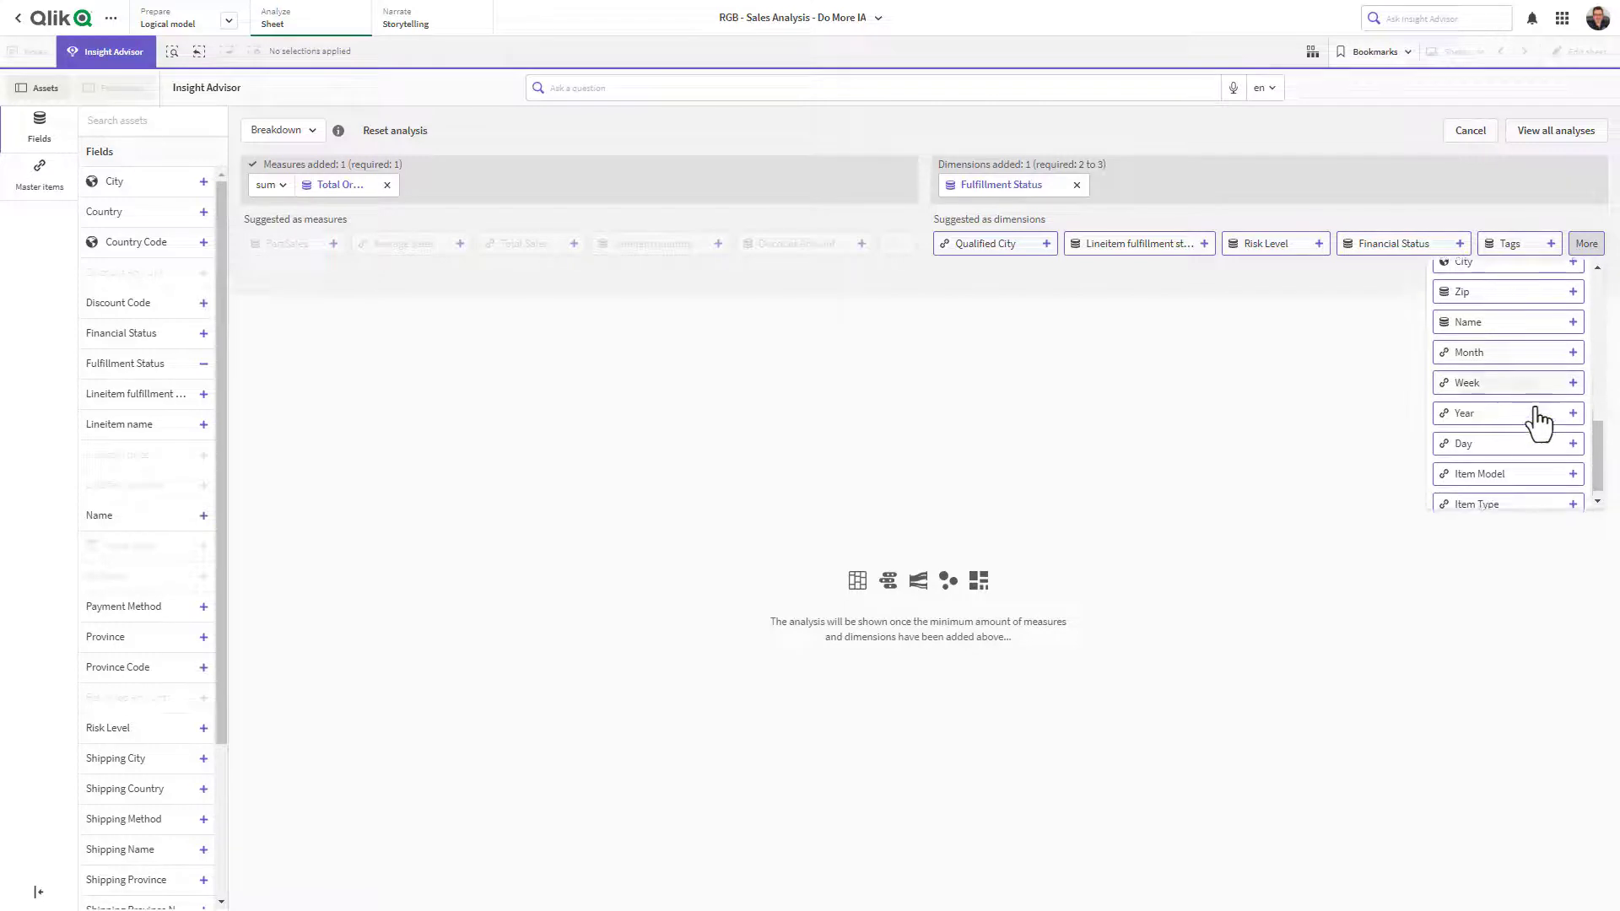
{"action": "left_click", "coordinate": [1500, 465]}
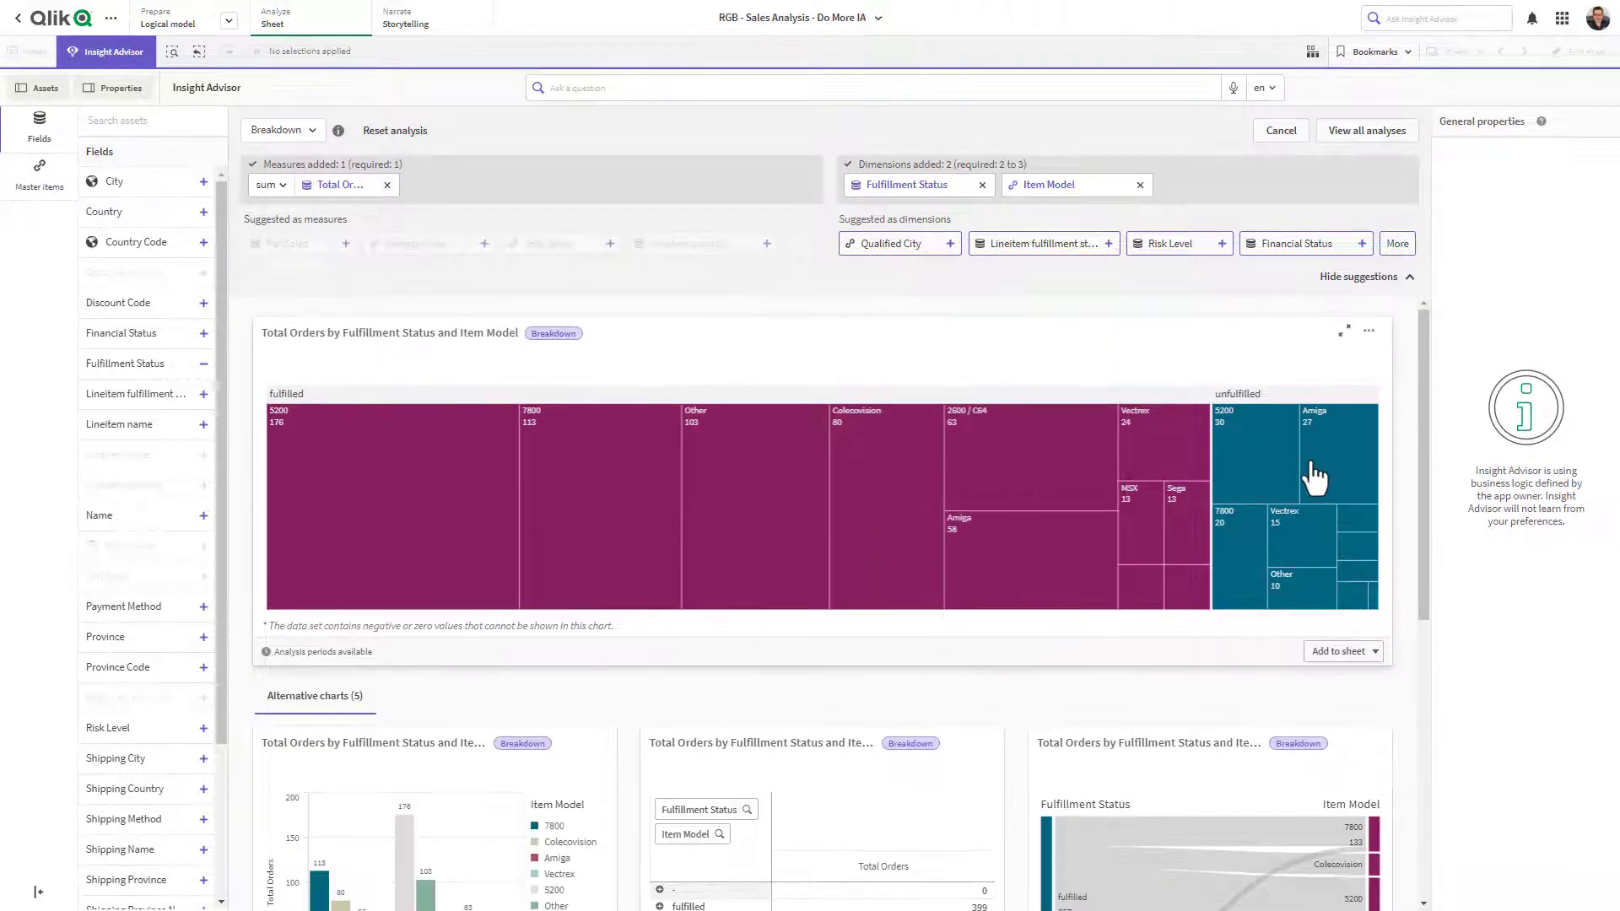
{"action": "left_click", "coordinate": [1341, 651]}
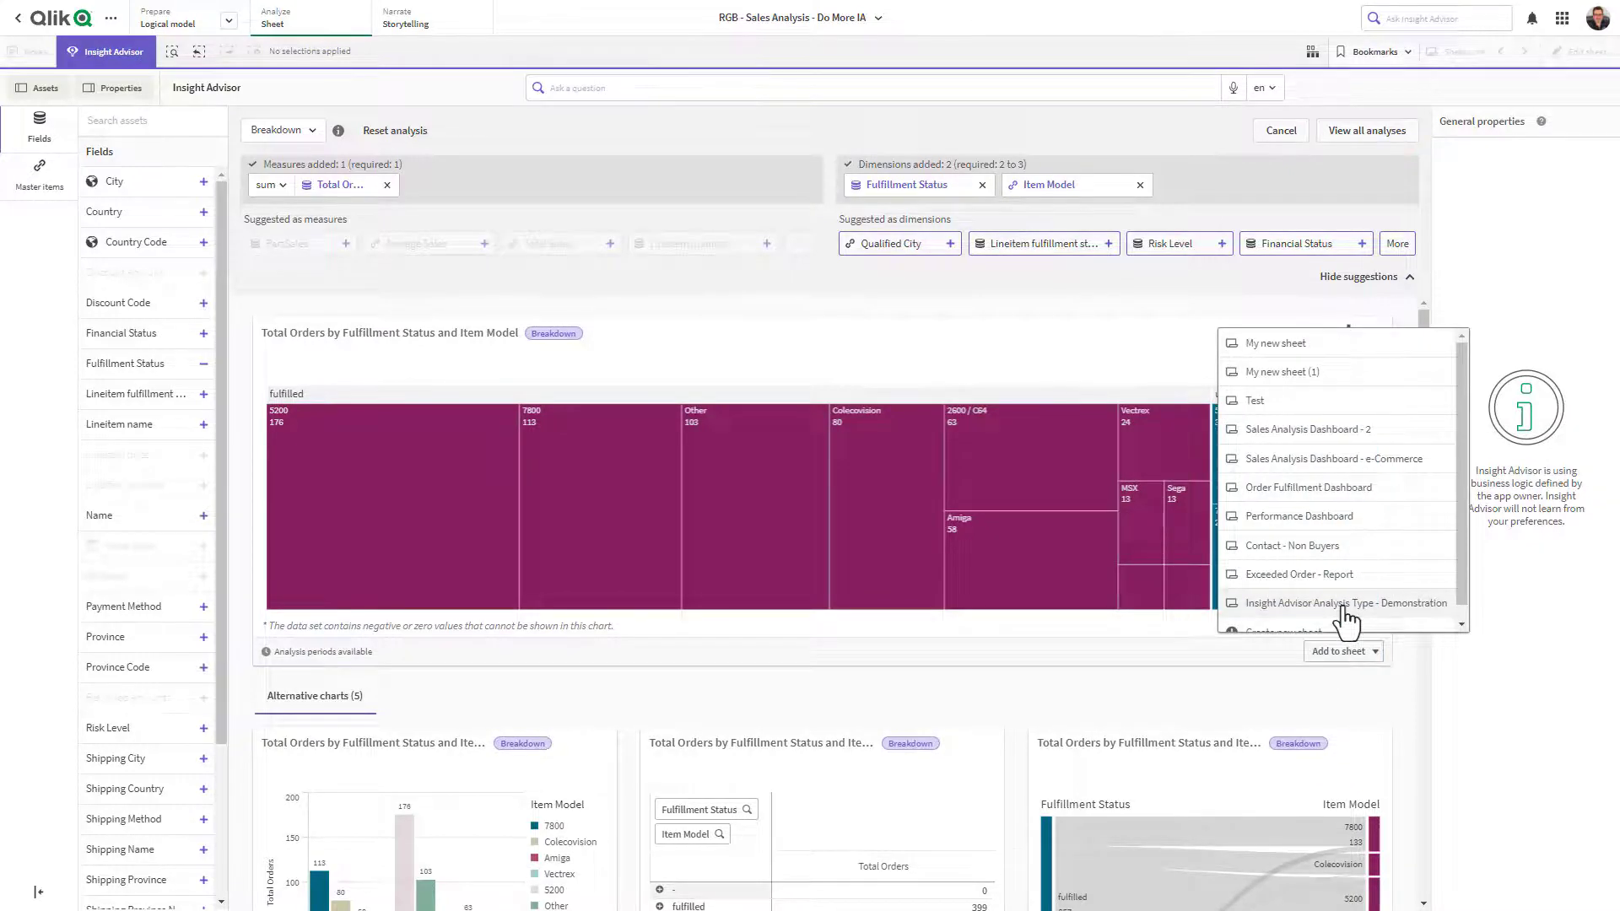
{"action": "left_click", "coordinate": [1346, 604]}
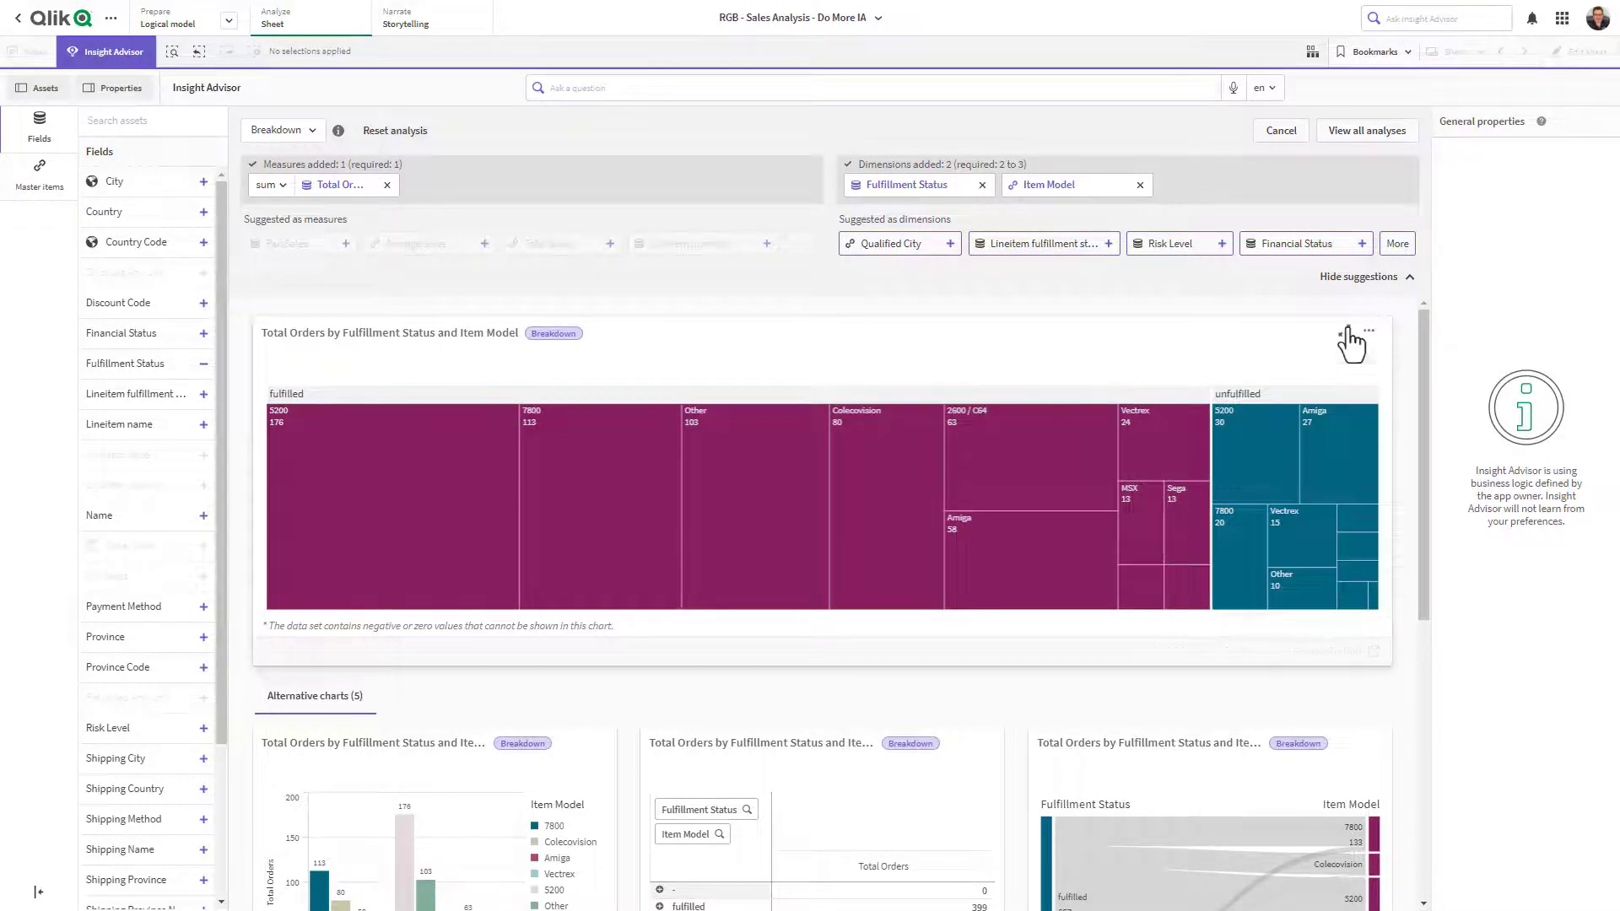
- Create a Trend over time analysis of Total Sales by Order Date, and add its line chart to the "Insight Advisor Analysis Type - Demonstration" sheet
{"action": "left_click", "coordinate": [1373, 123]}
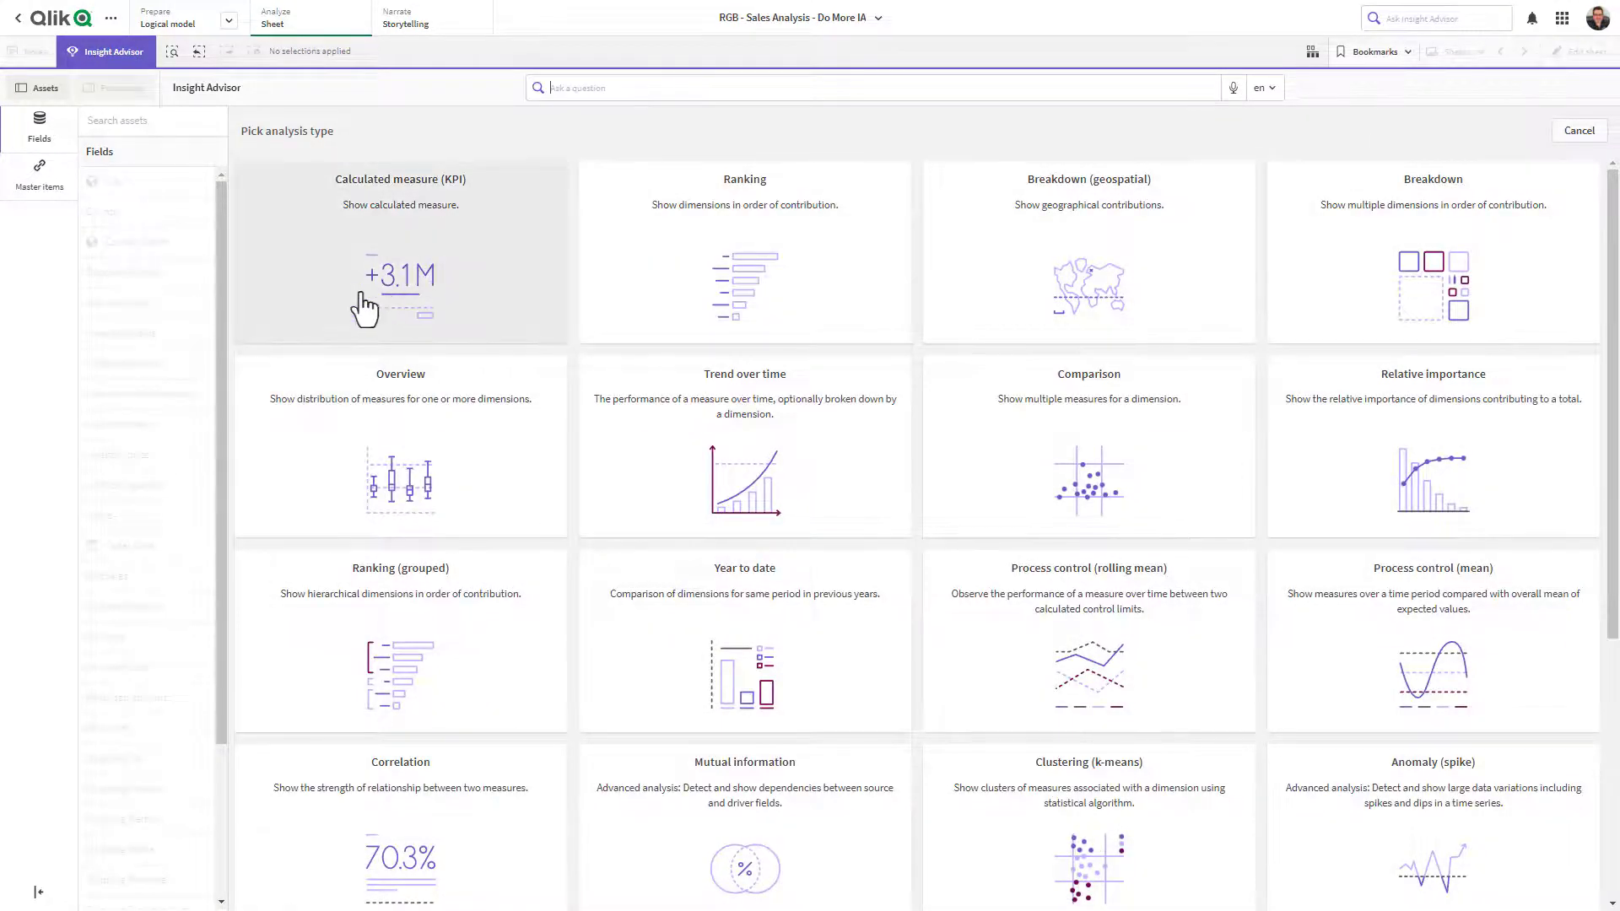
{"action": "left_click", "coordinate": [659, 424]}
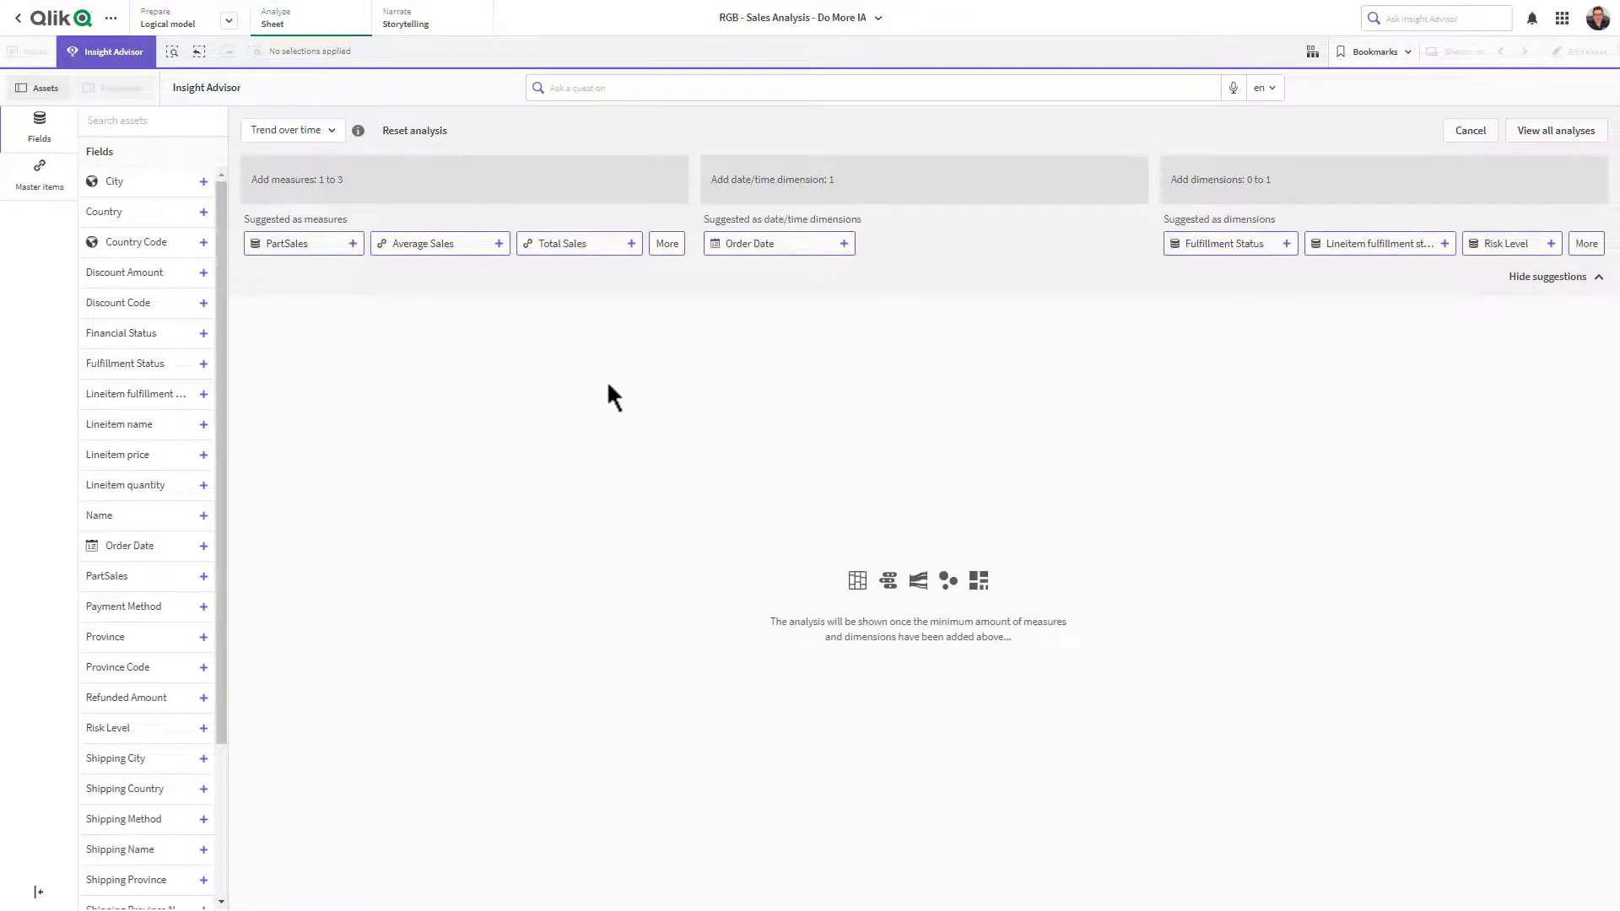
{"action": "left_click", "coordinate": [578, 249]}
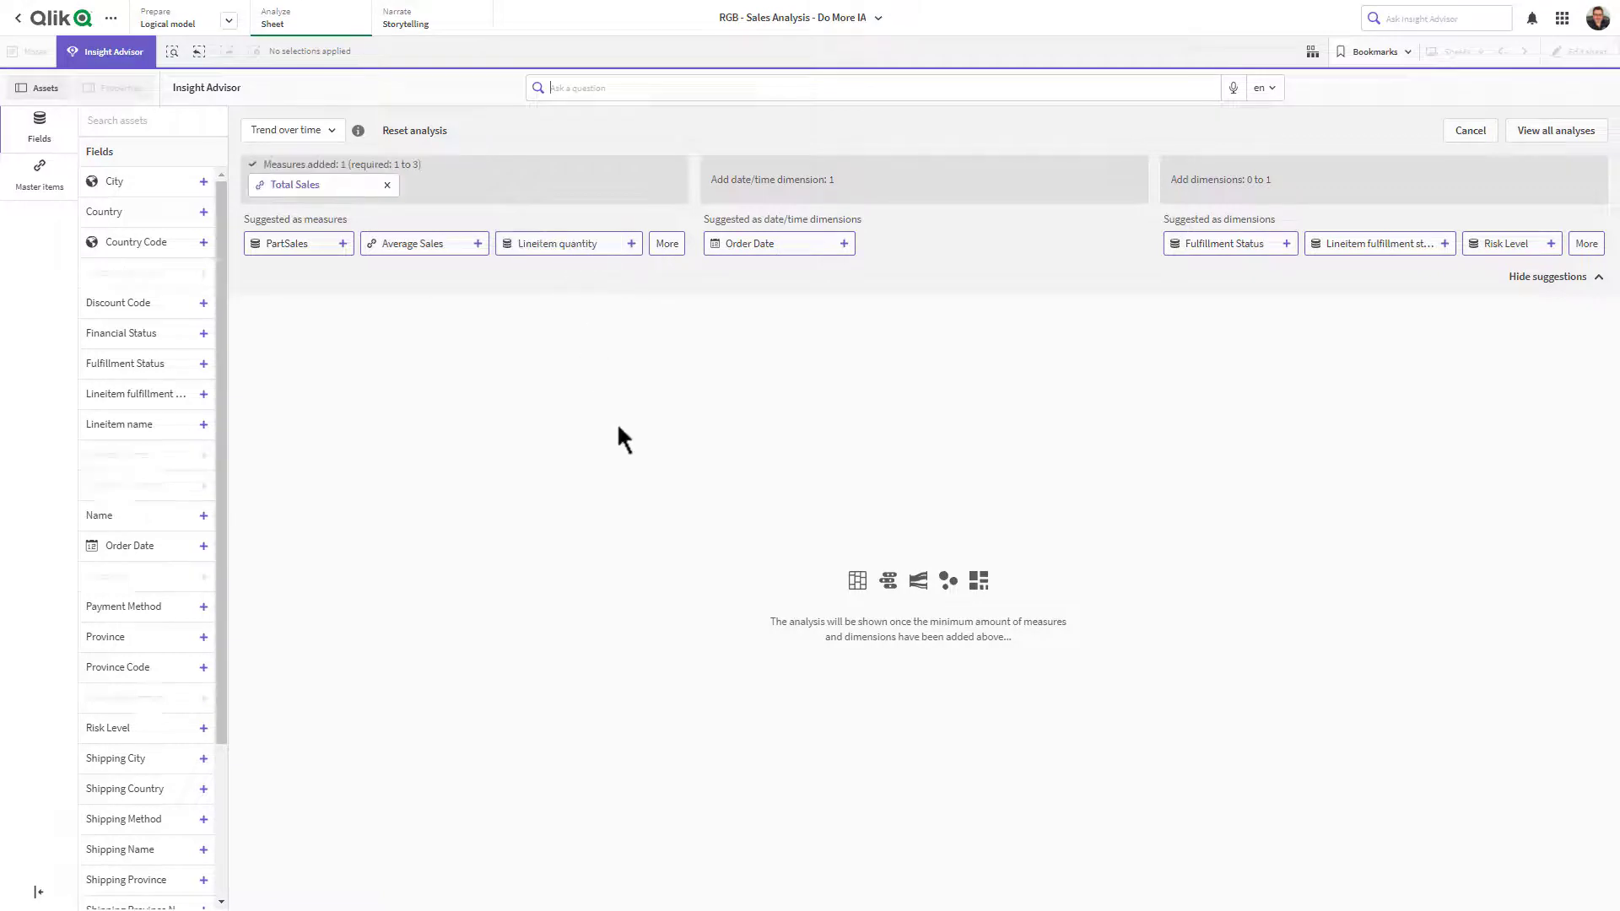
{"action": "left_click", "coordinate": [774, 245]}
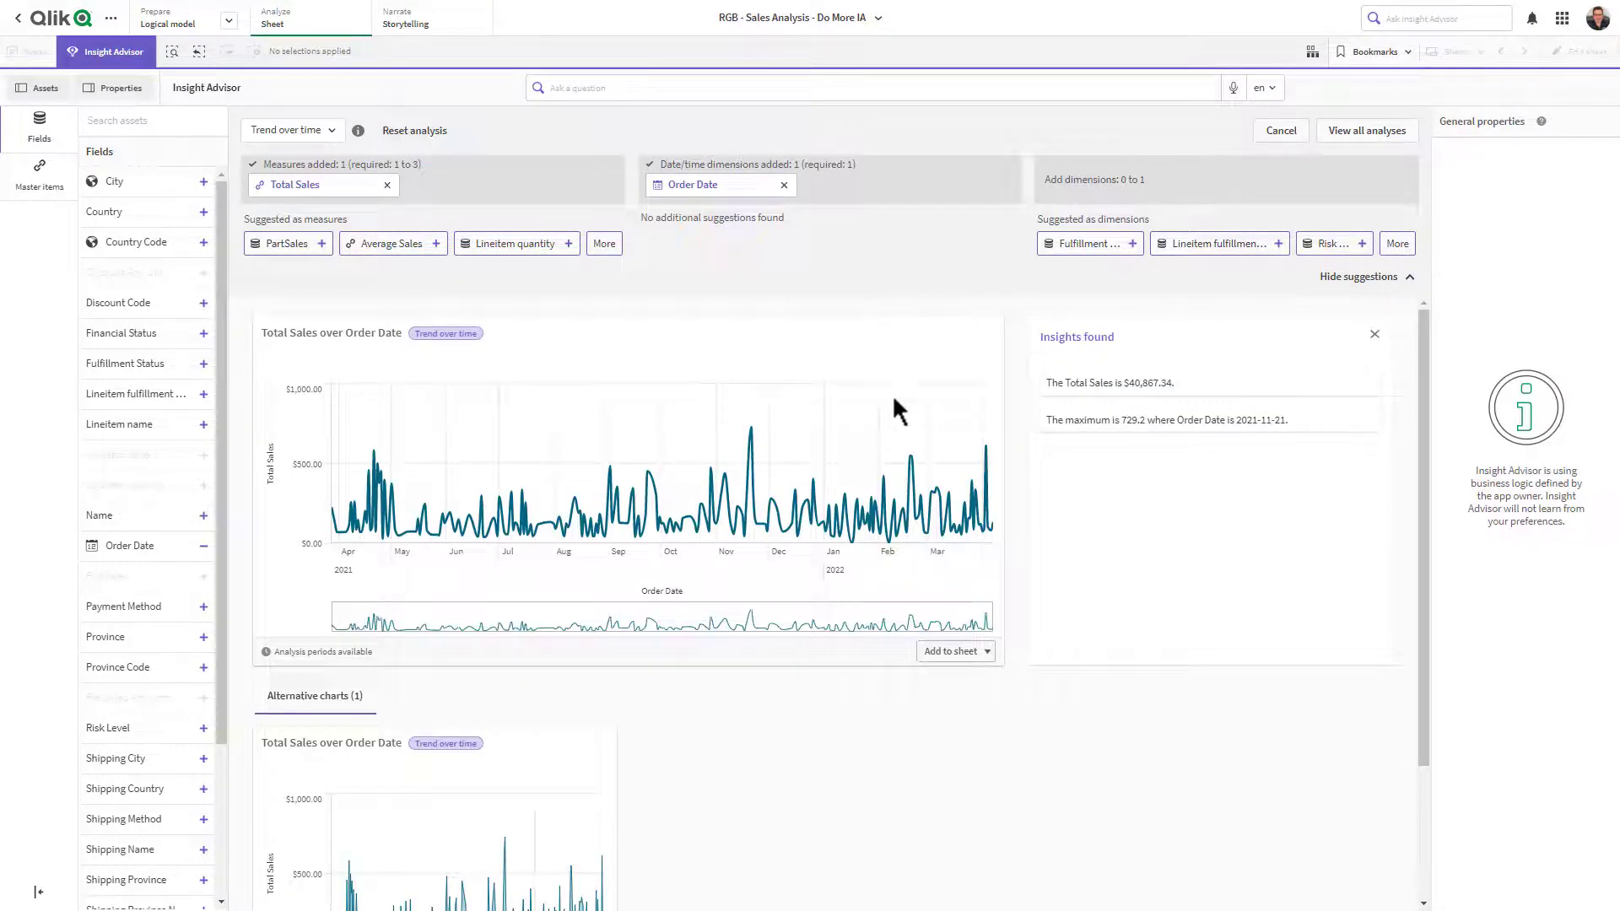
{"action": "left_click", "coordinate": [939, 656]}
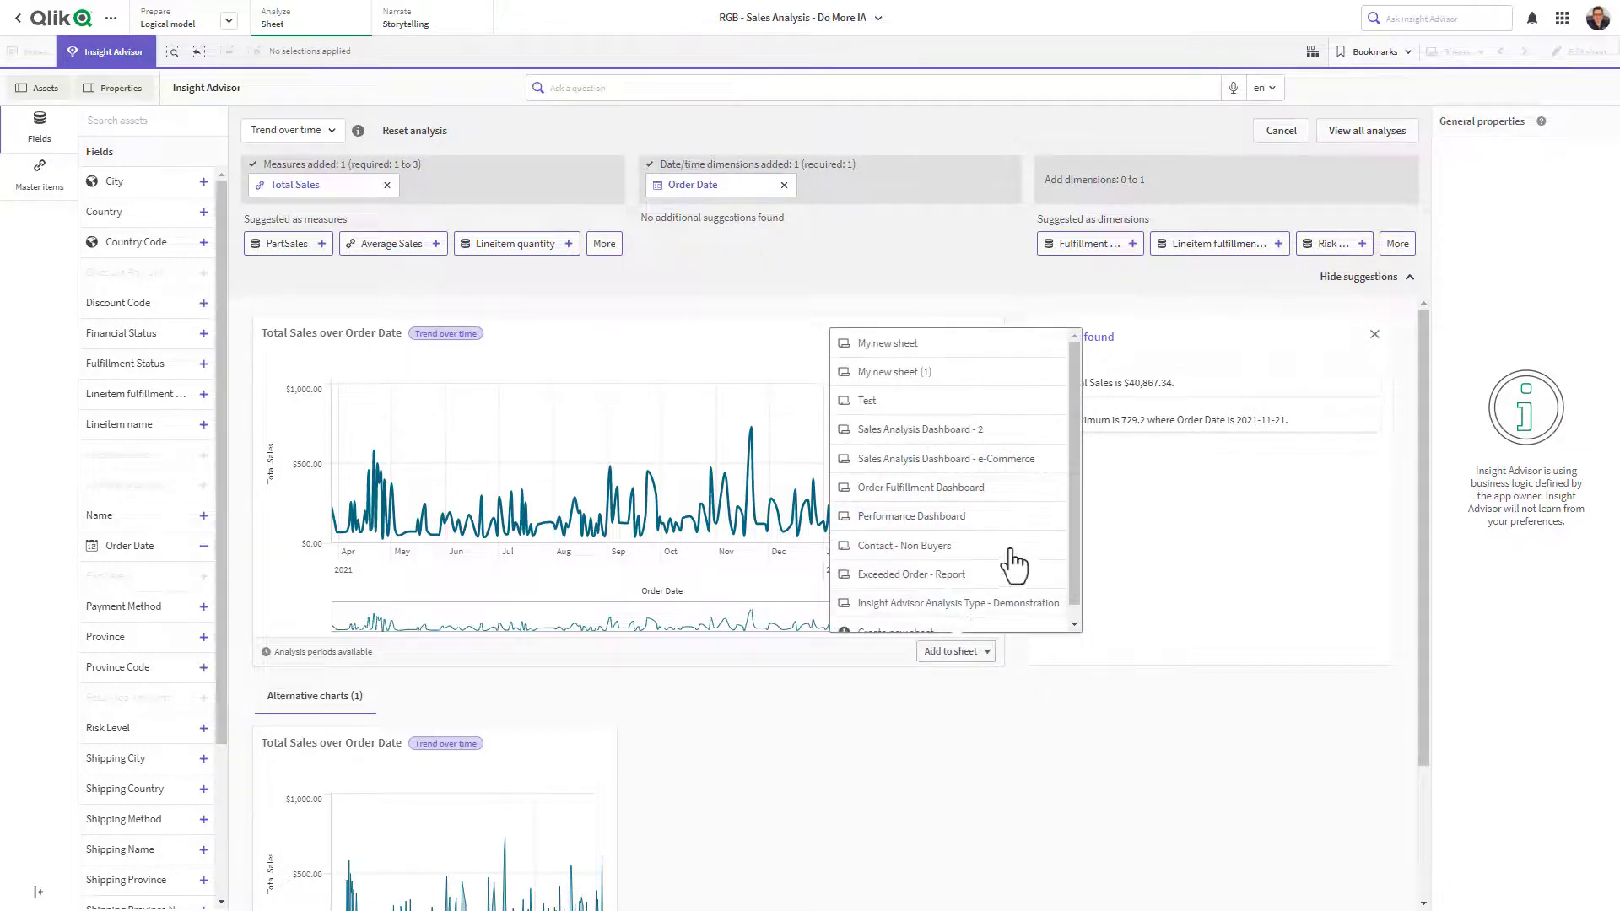
{"action": "left_click", "coordinate": [981, 609]}
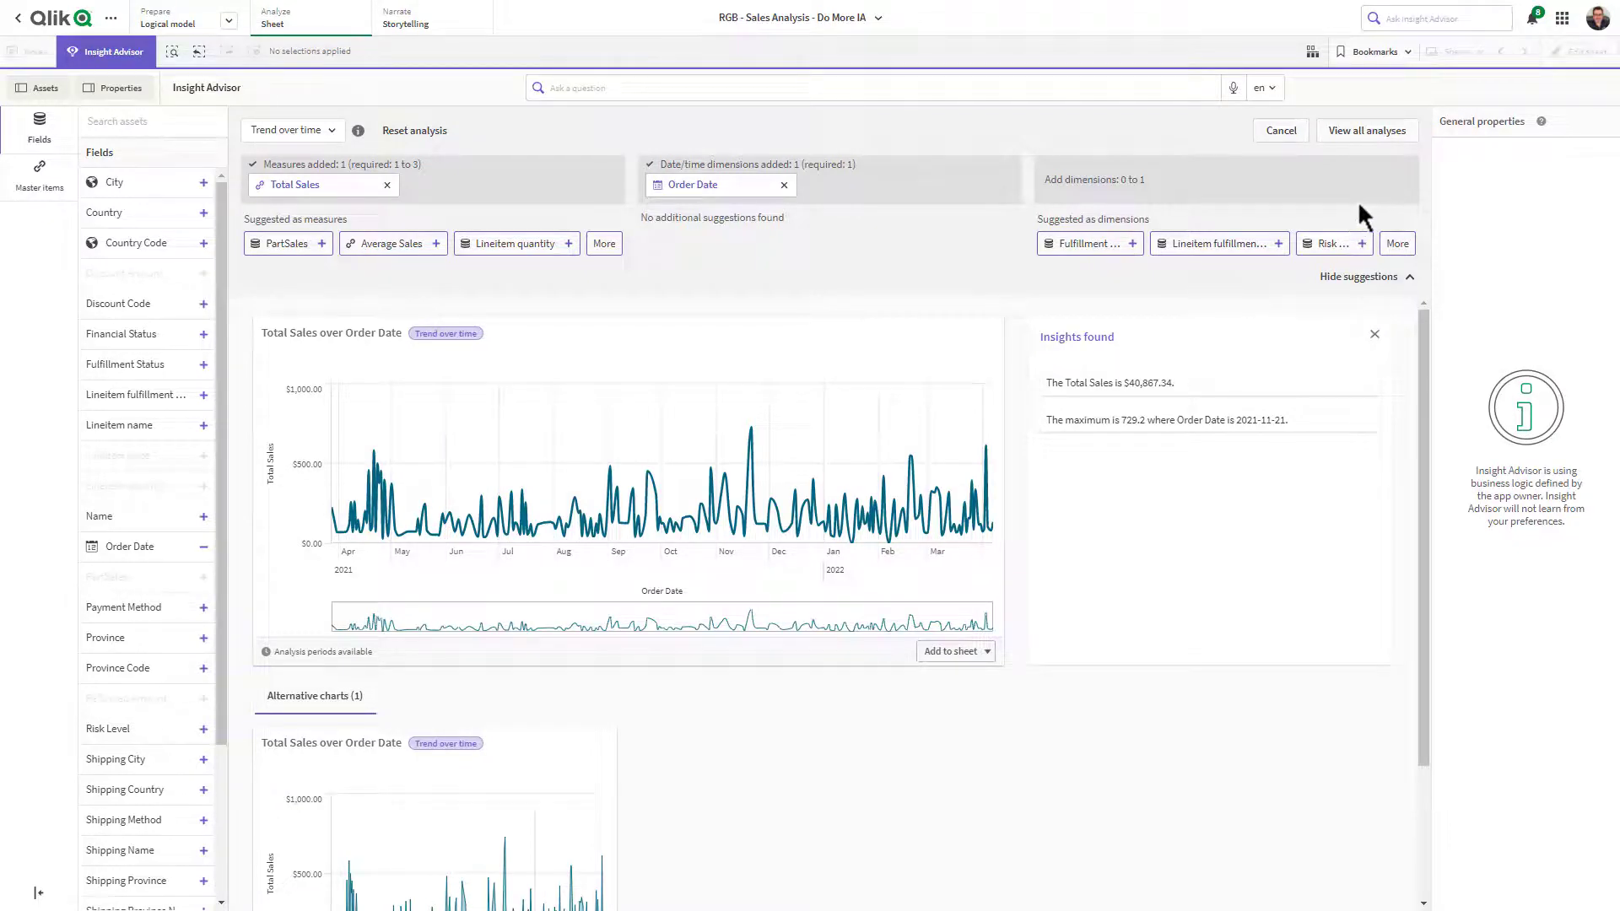
- Create a Period over period (selected) analysis with Total Orders as the measure, Country as the dimension and Order Date as the date dimension
{"action": "left_click", "coordinate": [1365, 136]}
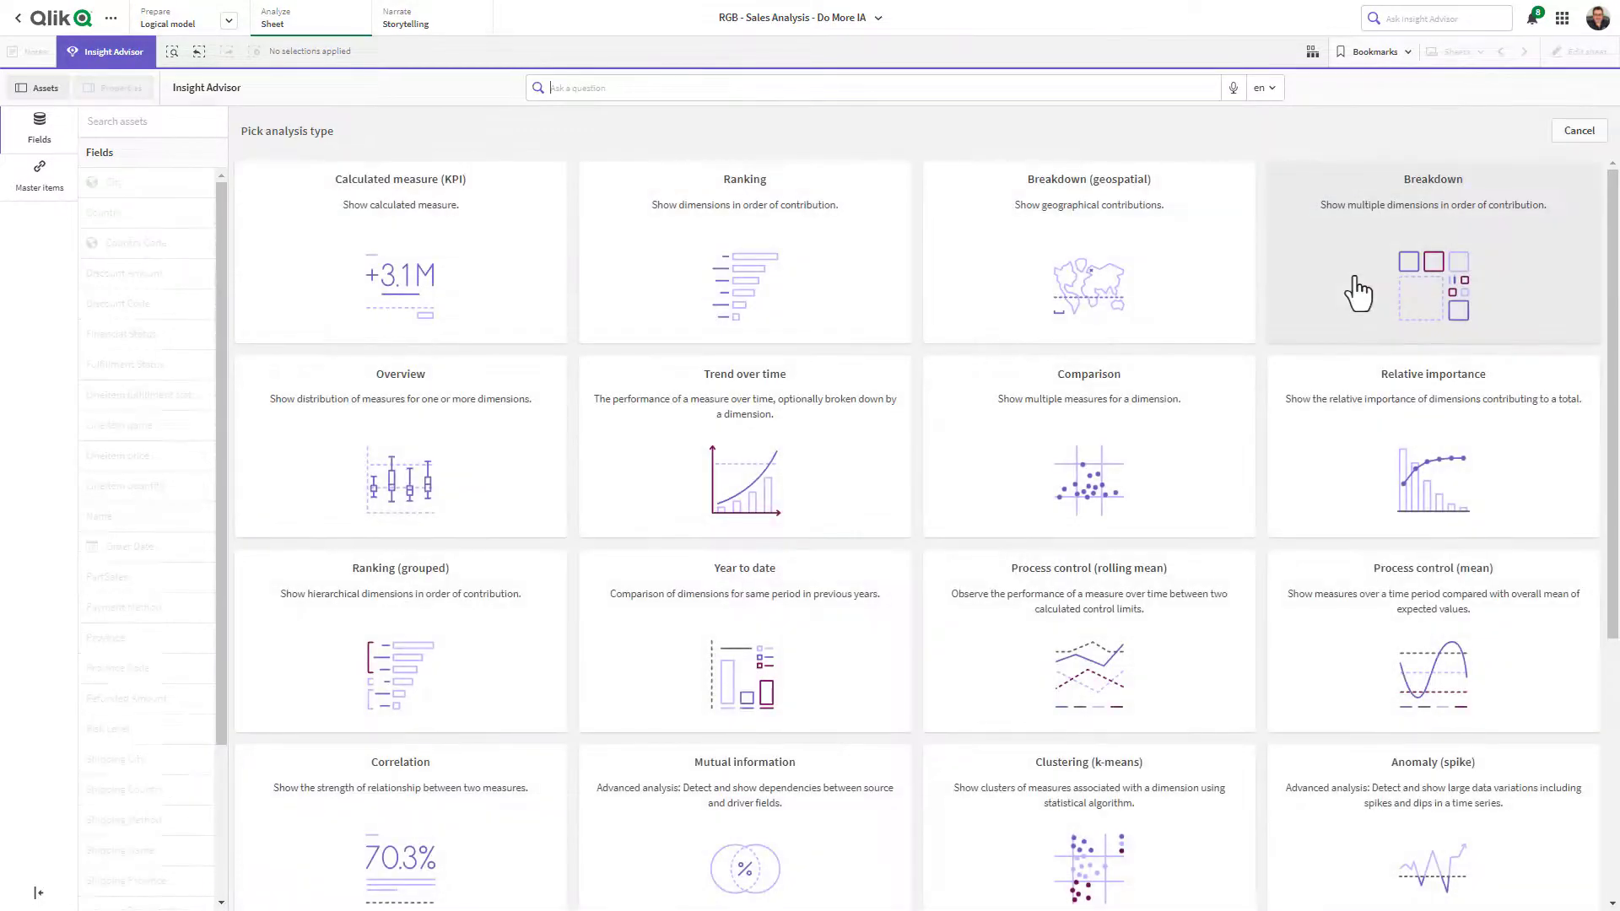
{"action": "scroll", "coordinate": [1294, 409], "scroll_direction": "down", "scroll_amount": 5}
{"action": "scroll", "coordinate": [1184, 479], "scroll_direction": "down", "scroll_amount": 1}
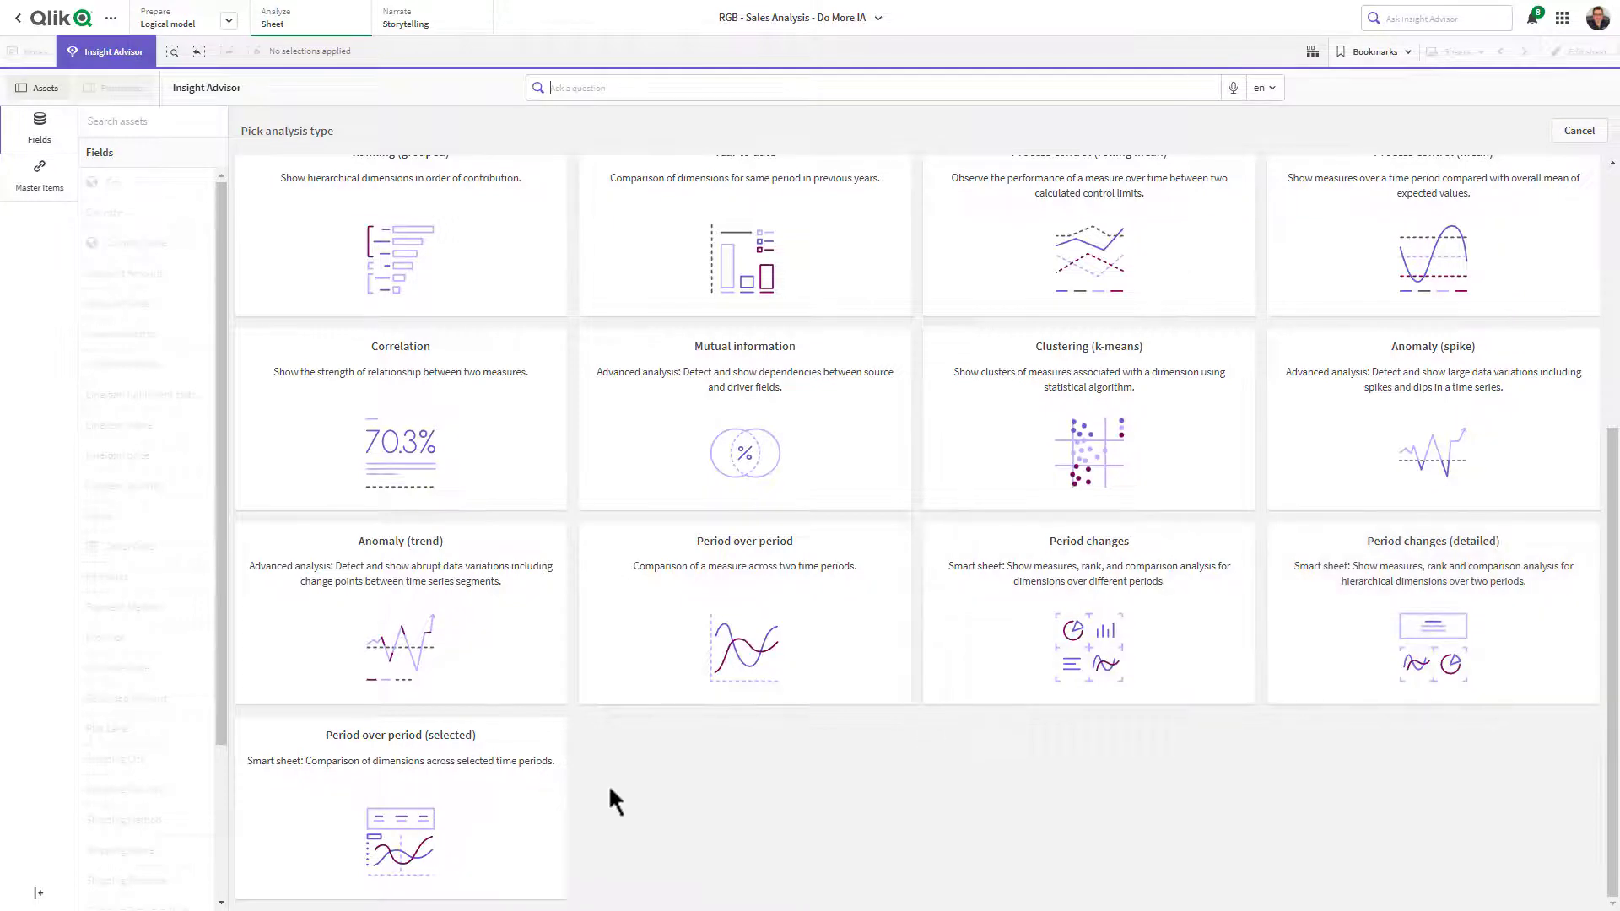
{"action": "left_click", "coordinate": [513, 831]}
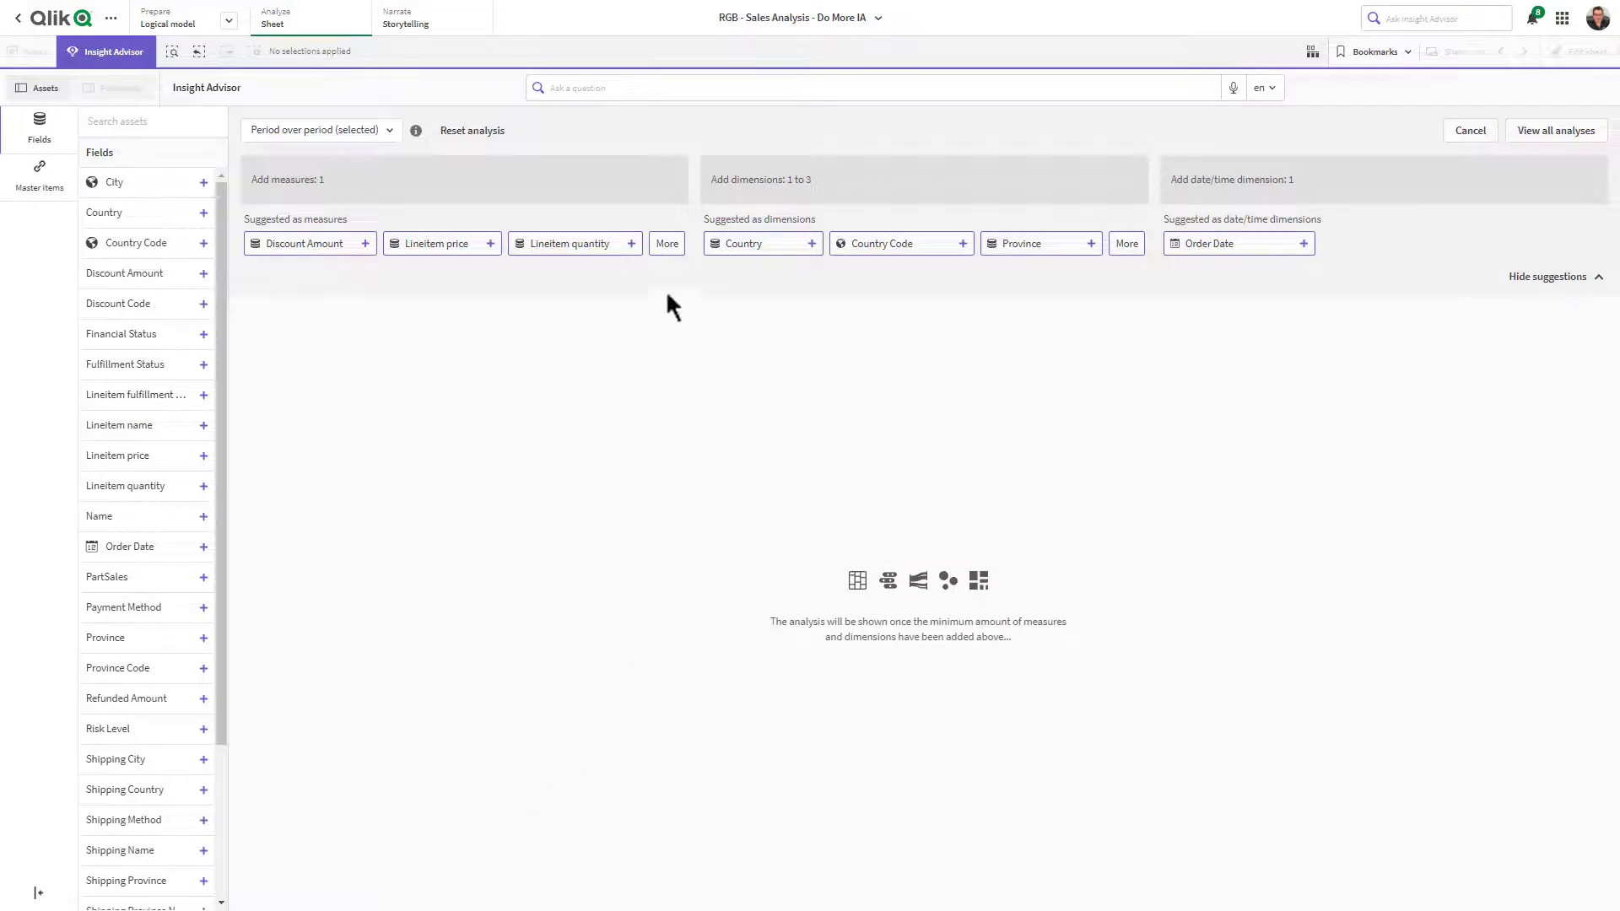
{"action": "left_click", "coordinate": [664, 246]}
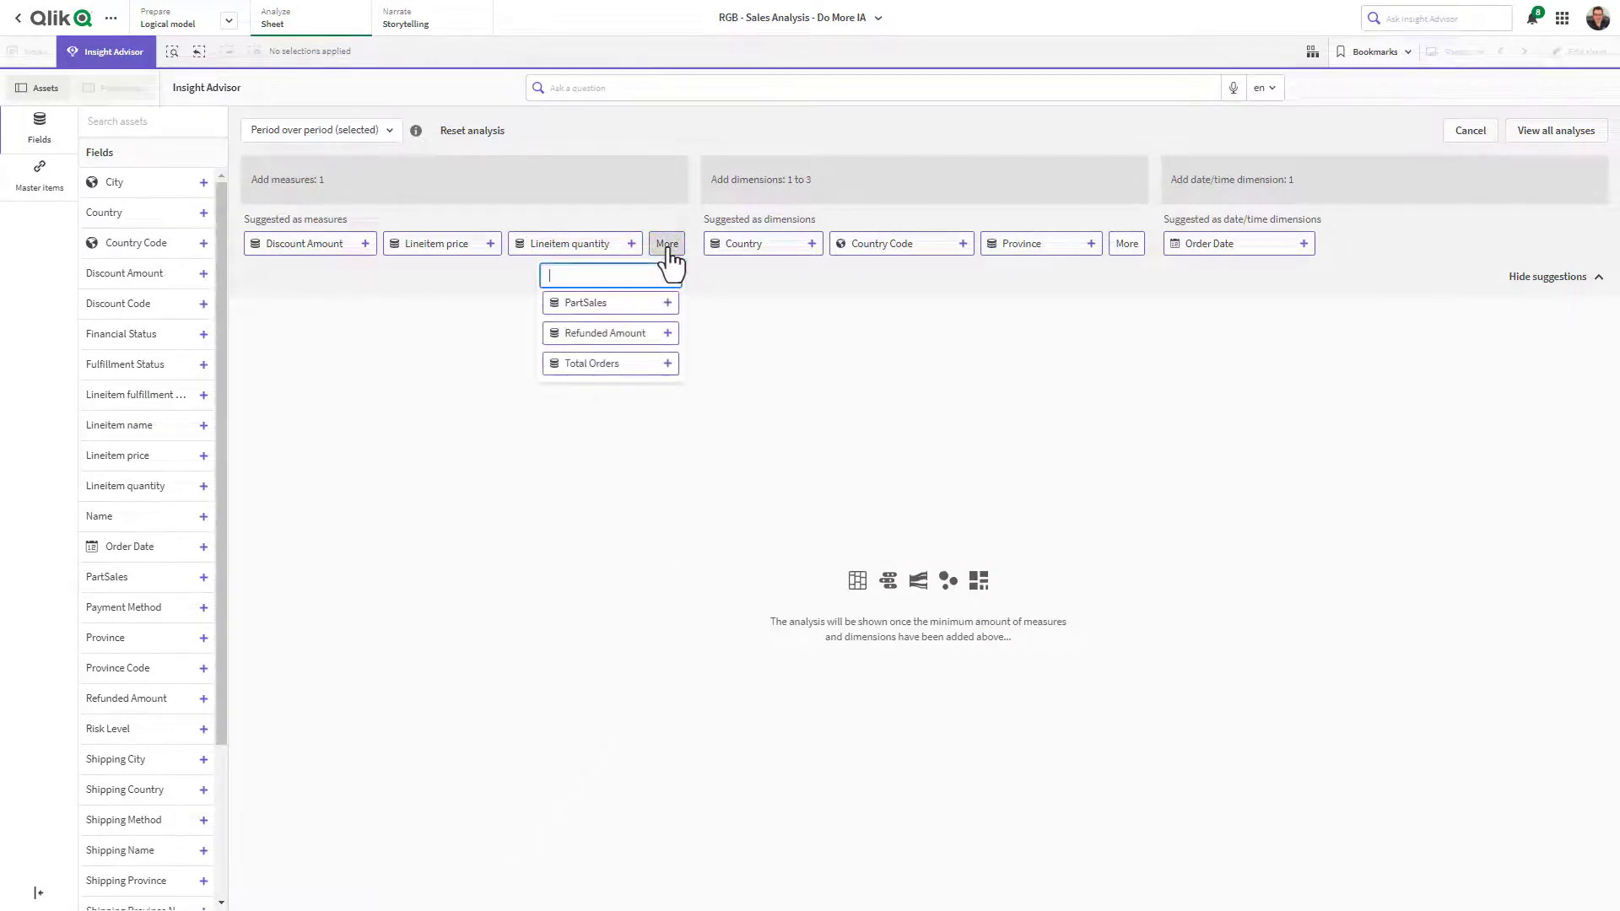
{"action": "left_click", "coordinate": [634, 371]}
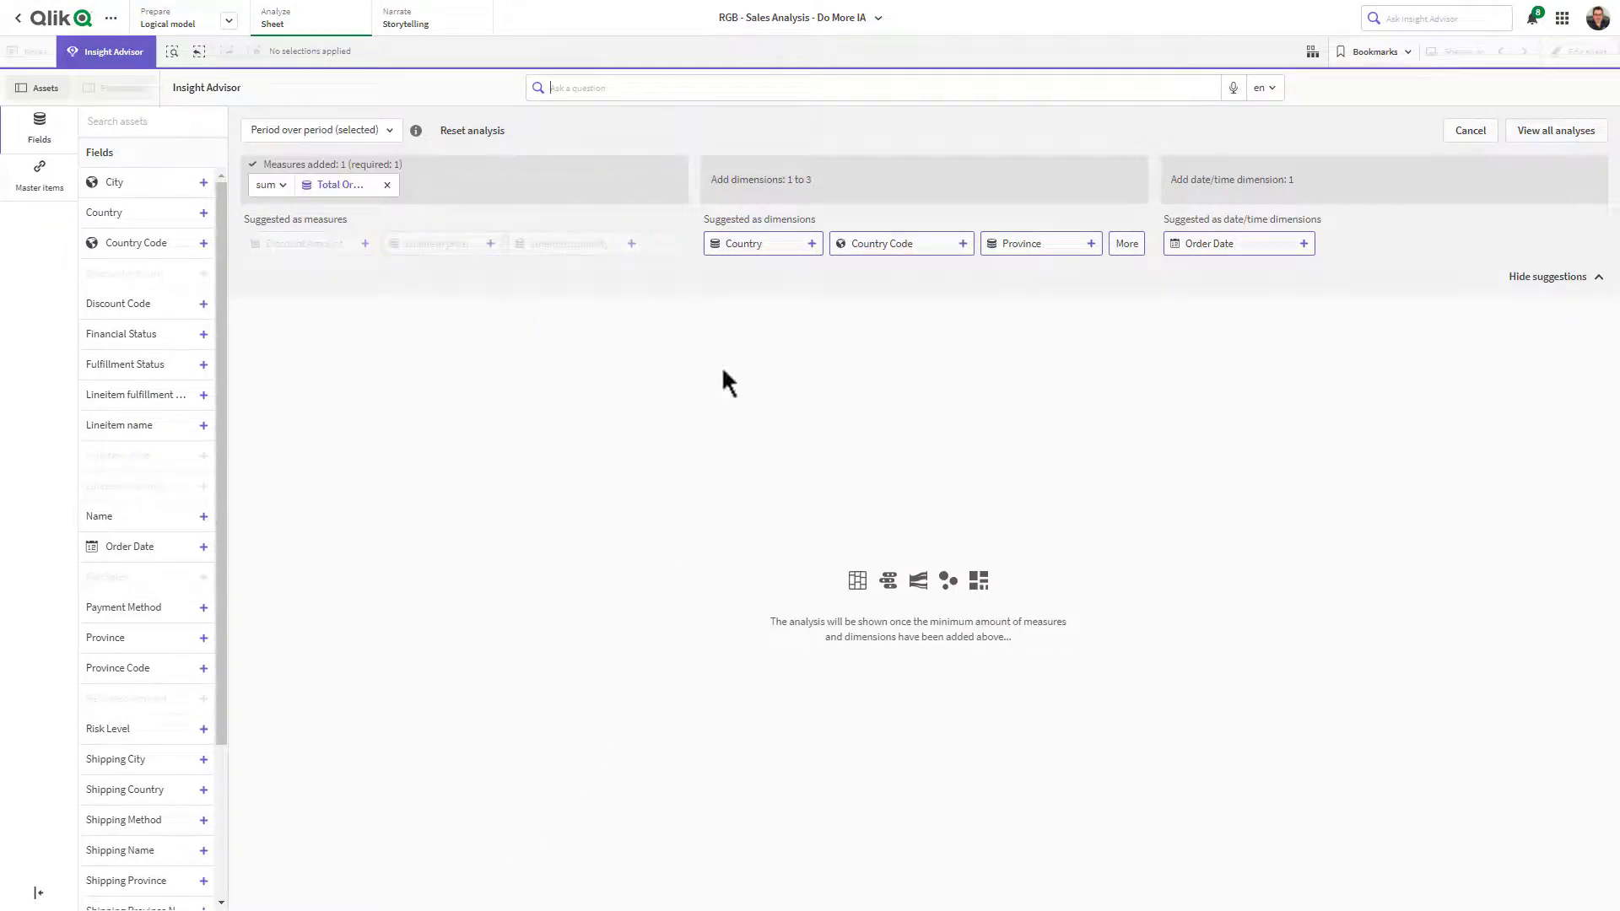
{"action": "left_click", "coordinate": [760, 252]}
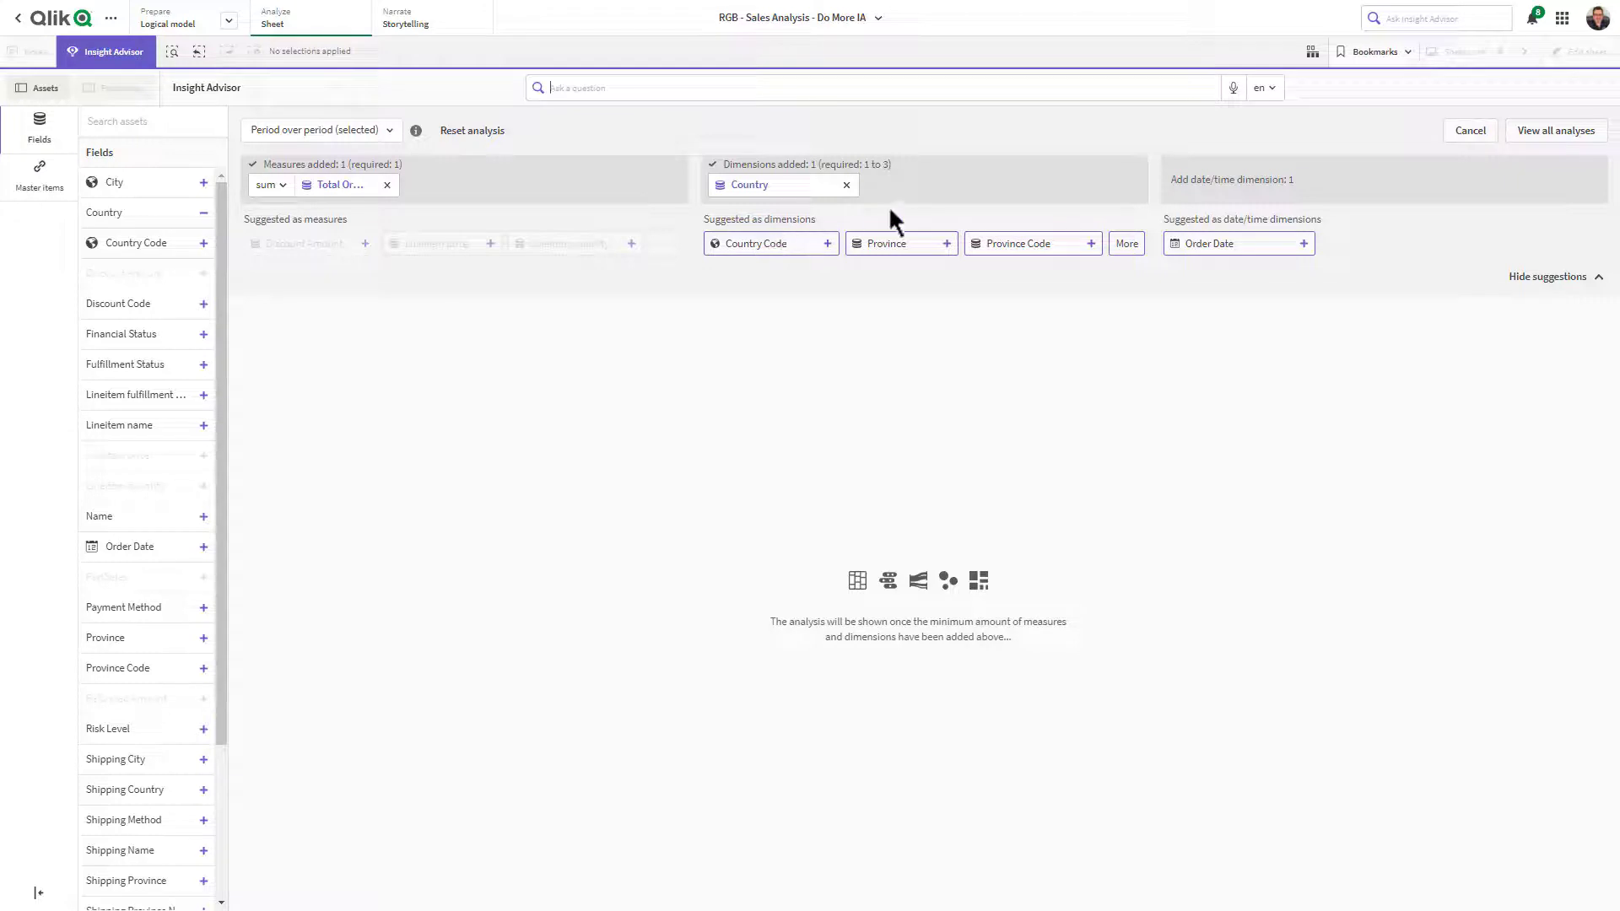
{"action": "left_click", "coordinate": [1253, 251]}
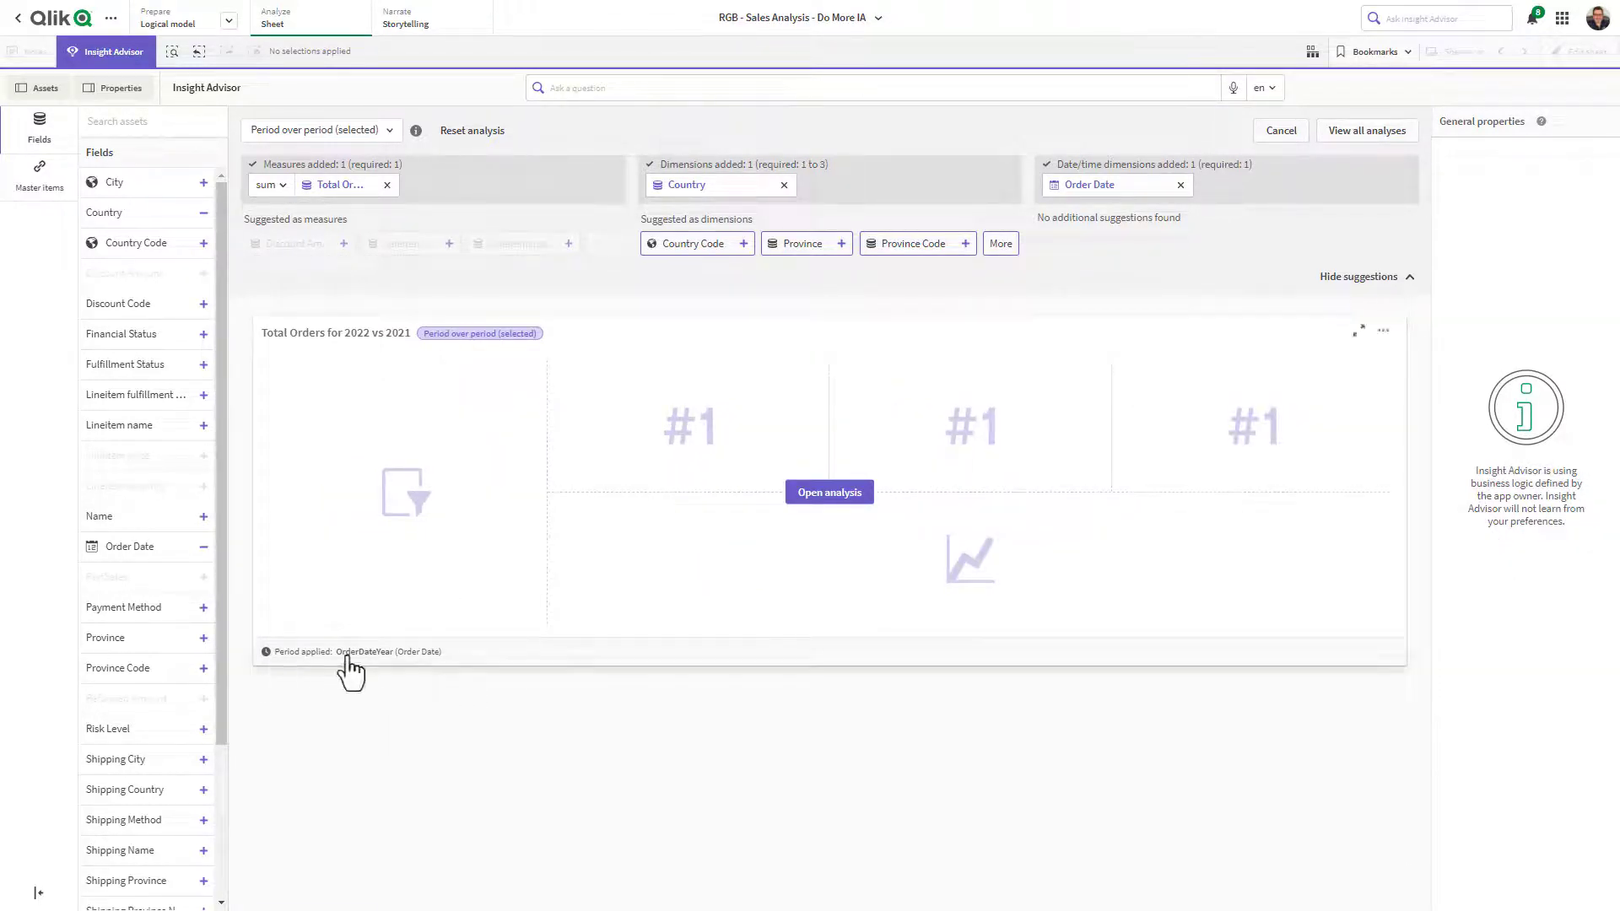
- Open the Total Orders period over period analysis and set its analysis period to OrderDateMonth, comparing 2022-Mar with 2022-Apr
{"action": "left_click", "coordinate": [830, 493]}
{"action": "left_click", "coordinate": [835, 496]}
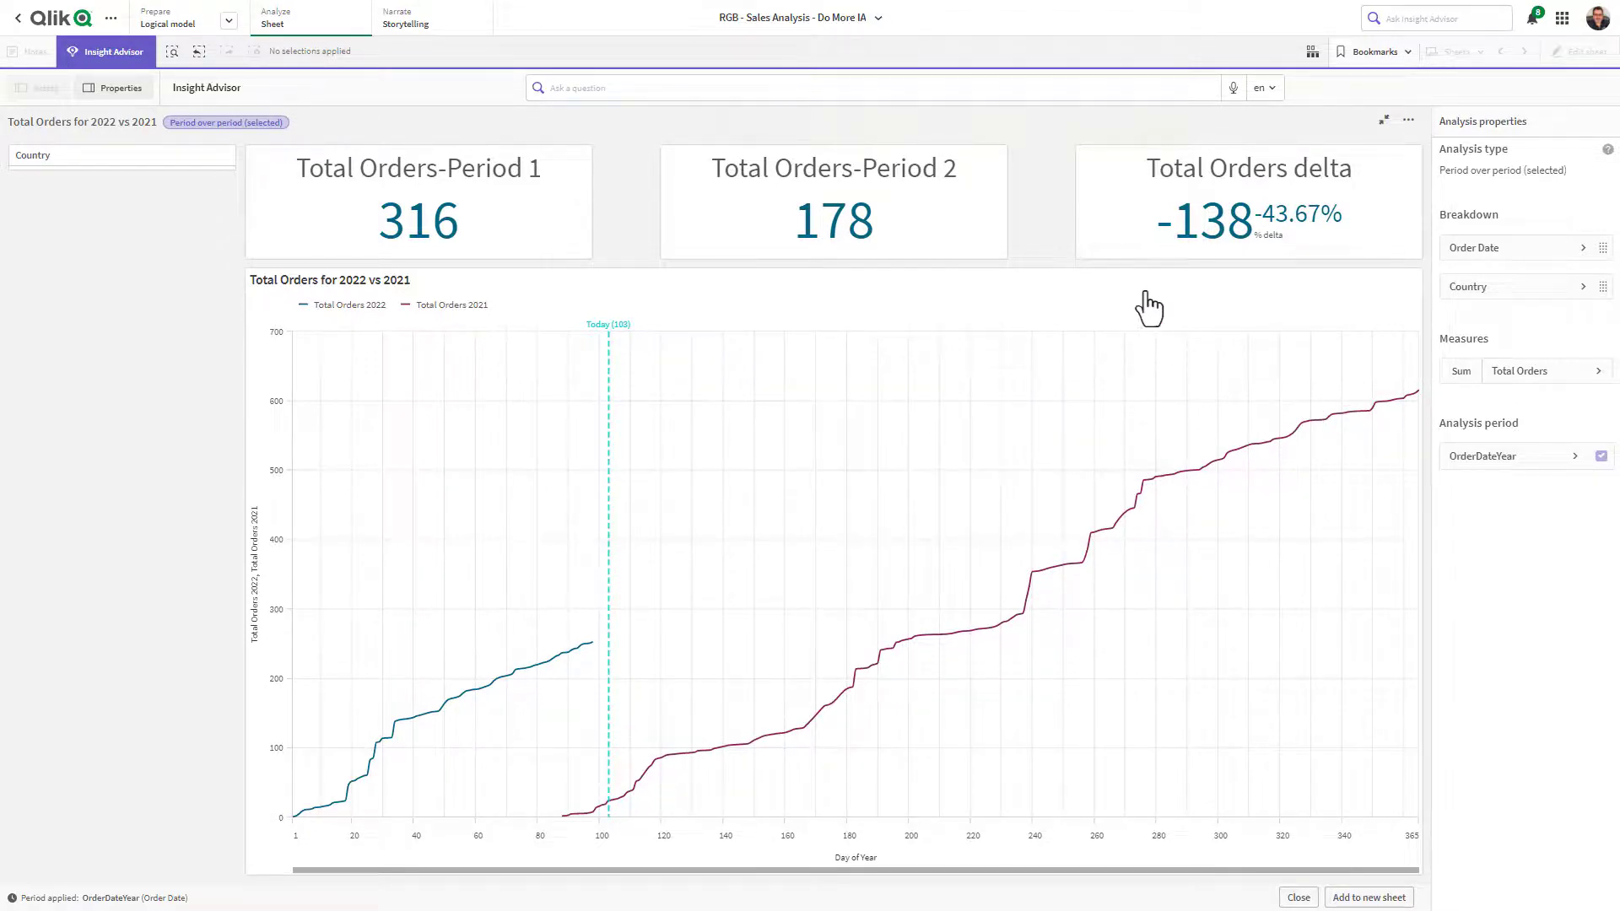
{"action": "left_click", "coordinate": [1514, 458]}
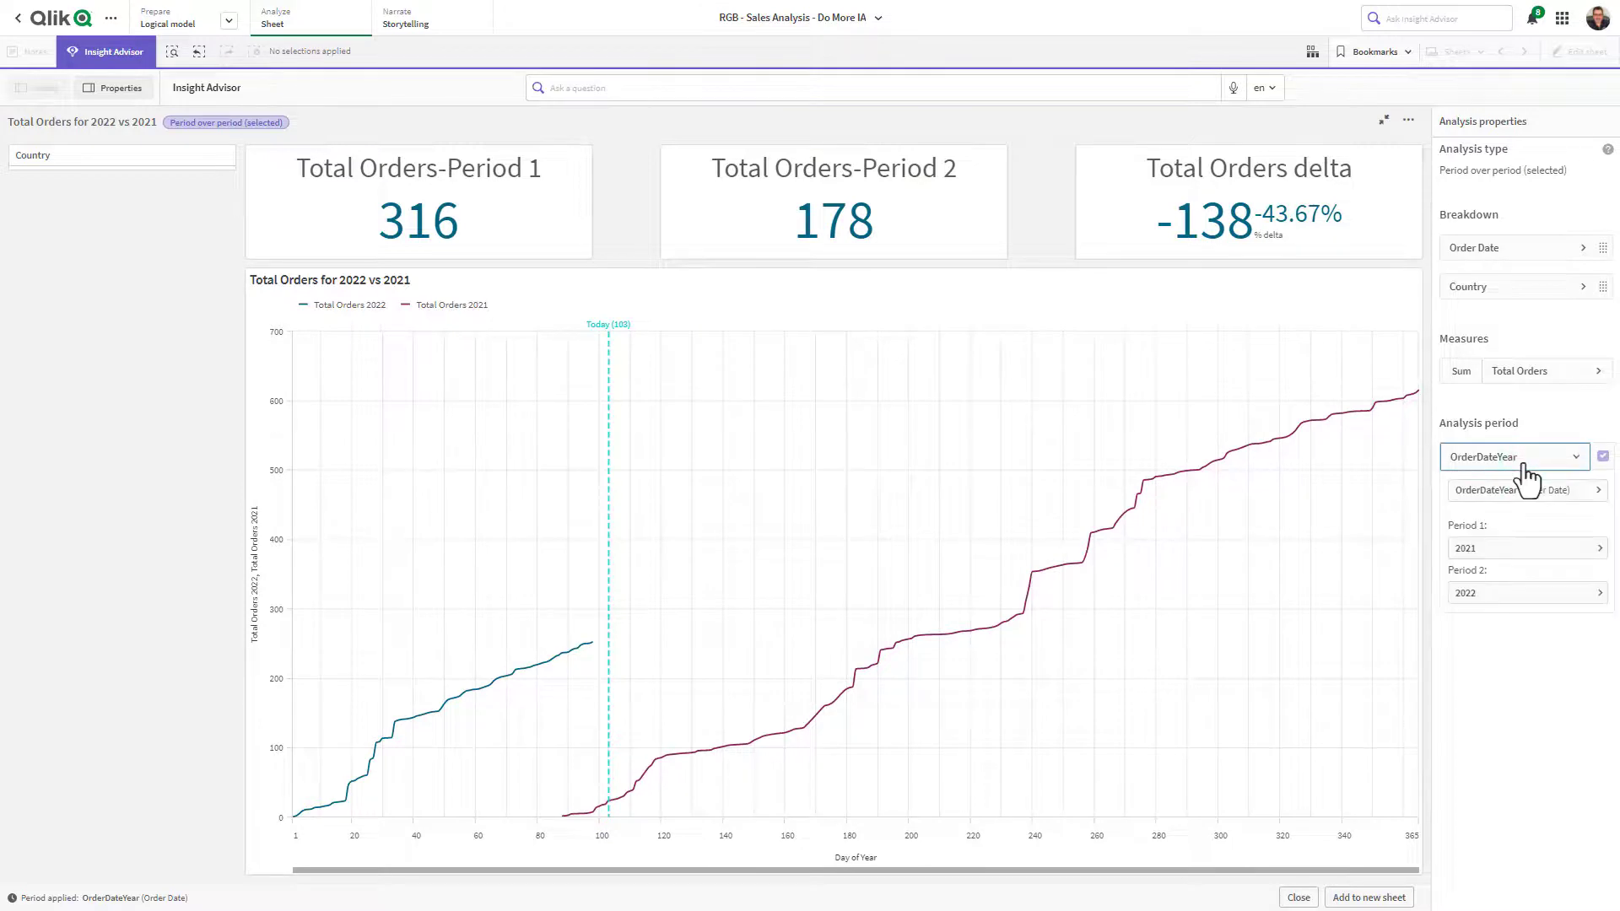
{"action": "left_click", "coordinate": [1527, 491]}
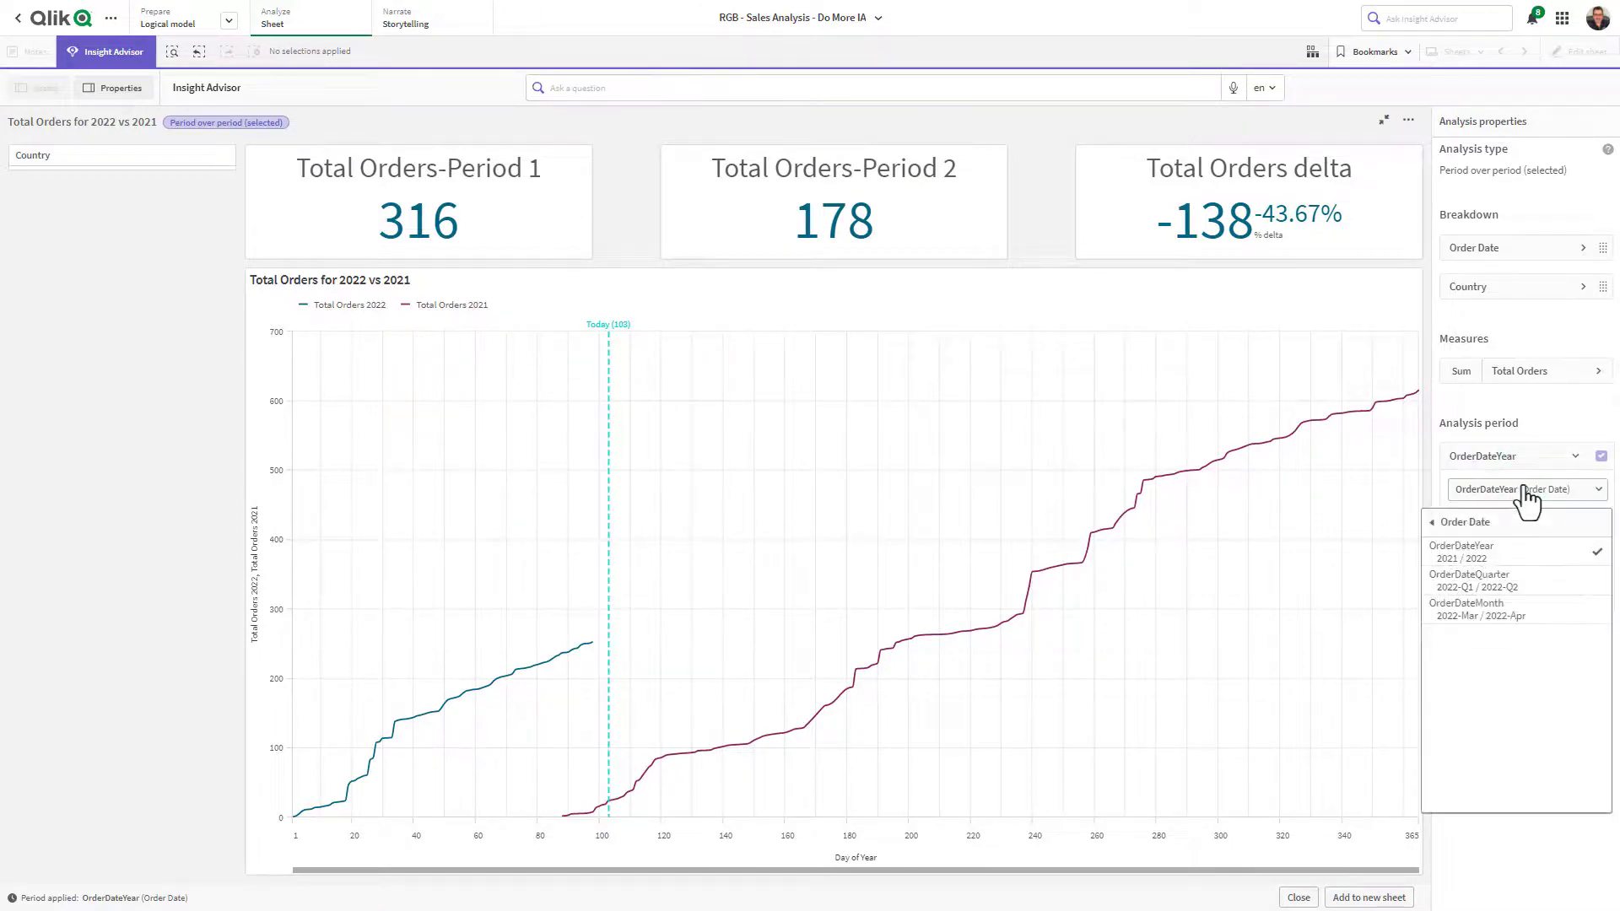
{"action": "left_click", "coordinate": [1517, 610]}
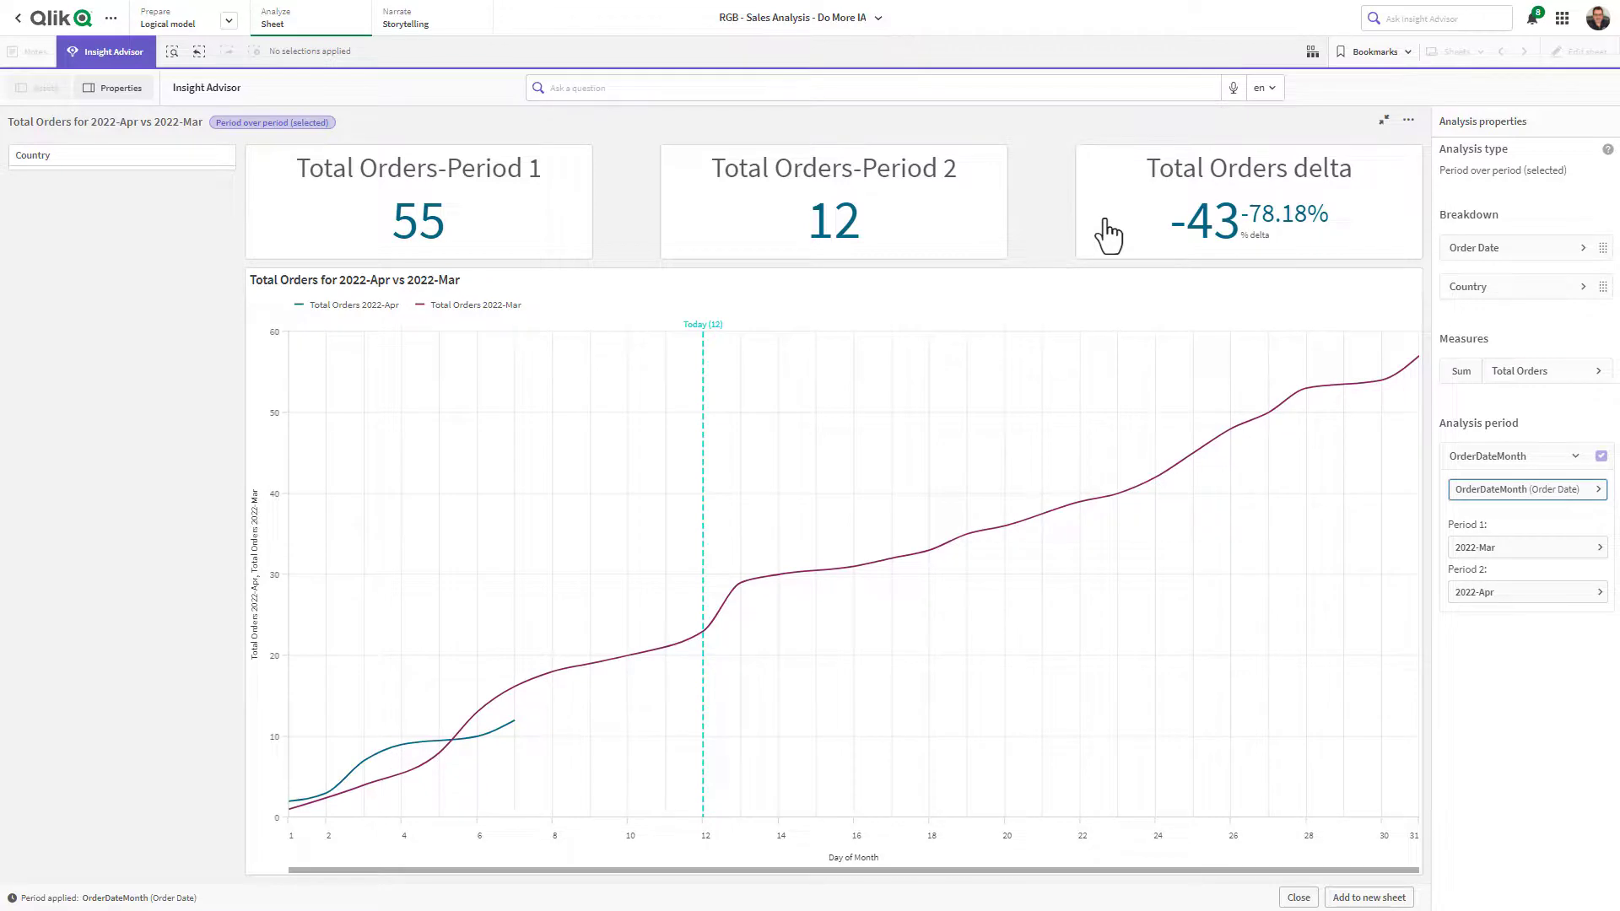
- Filter the analysis by Country to United States and confirm the selection
{"action": "left_click", "coordinate": [95, 156]}
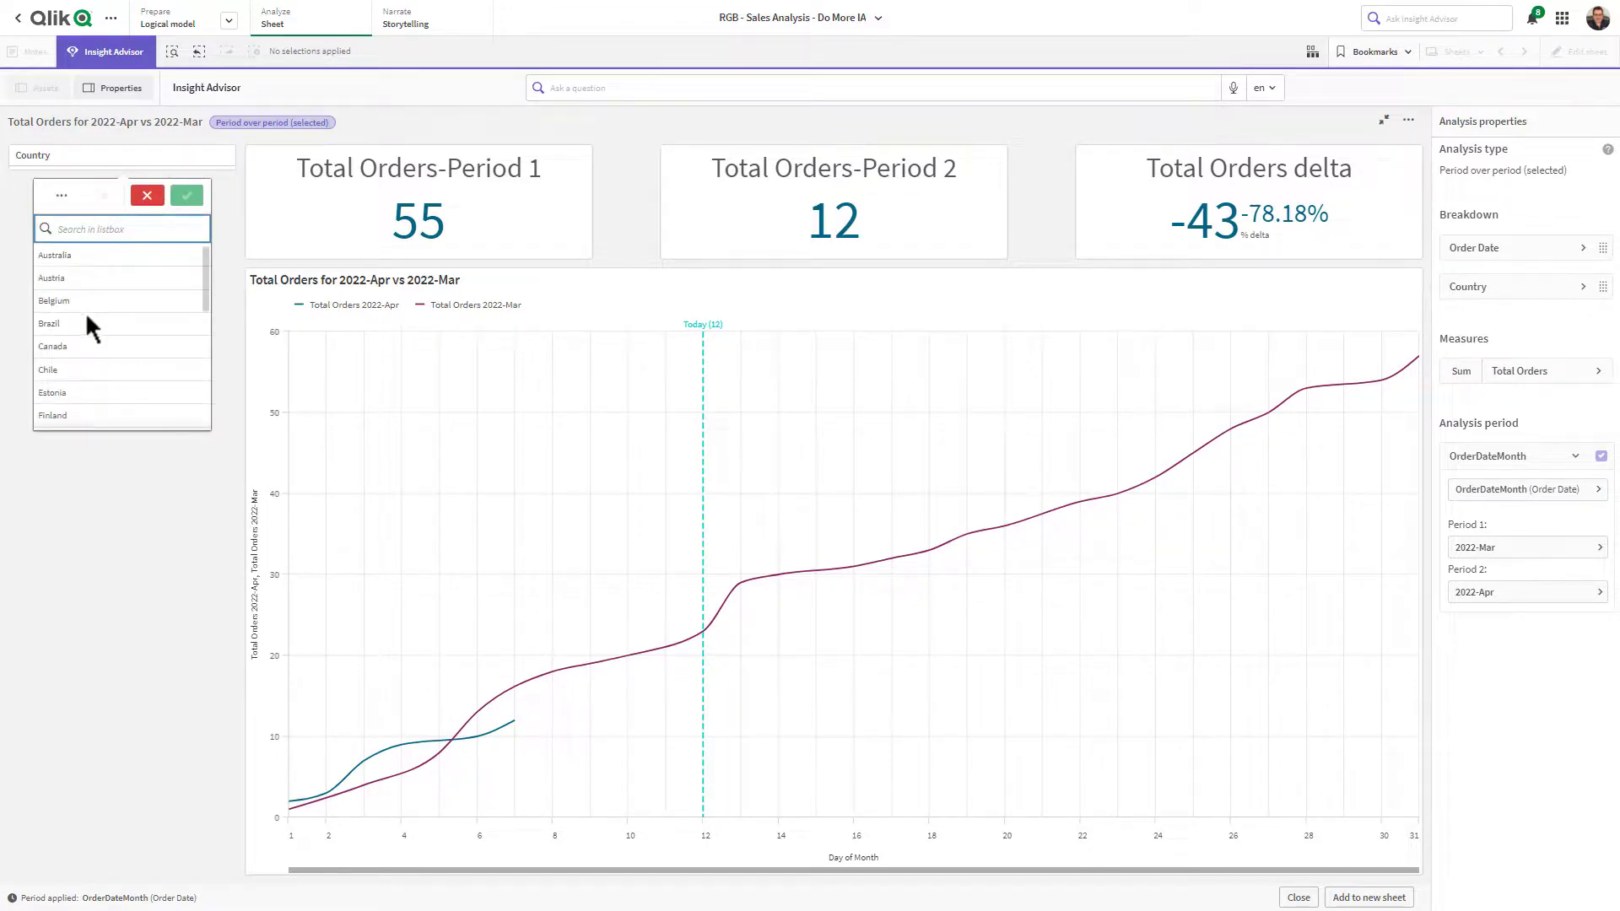
{"action": "scroll", "coordinate": [94, 337], "scroll_direction": "down", "scroll_amount": 5}
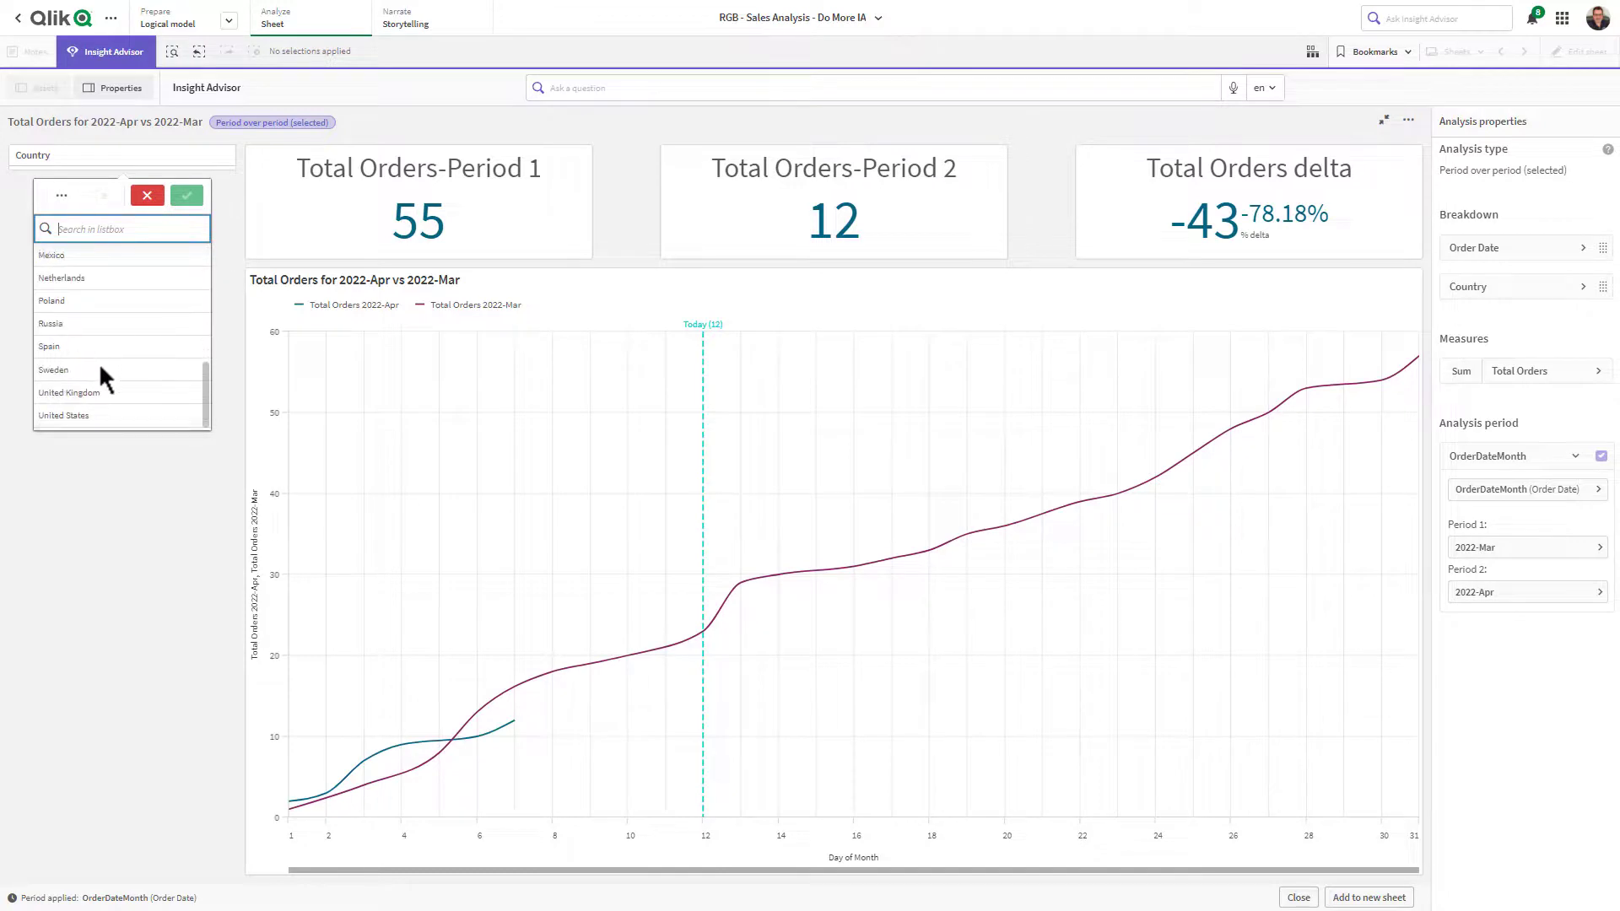
{"action": "scroll", "coordinate": [100, 368], "scroll_direction": "down", "scroll_amount": 1}
{"action": "left_click", "coordinate": [91, 372]}
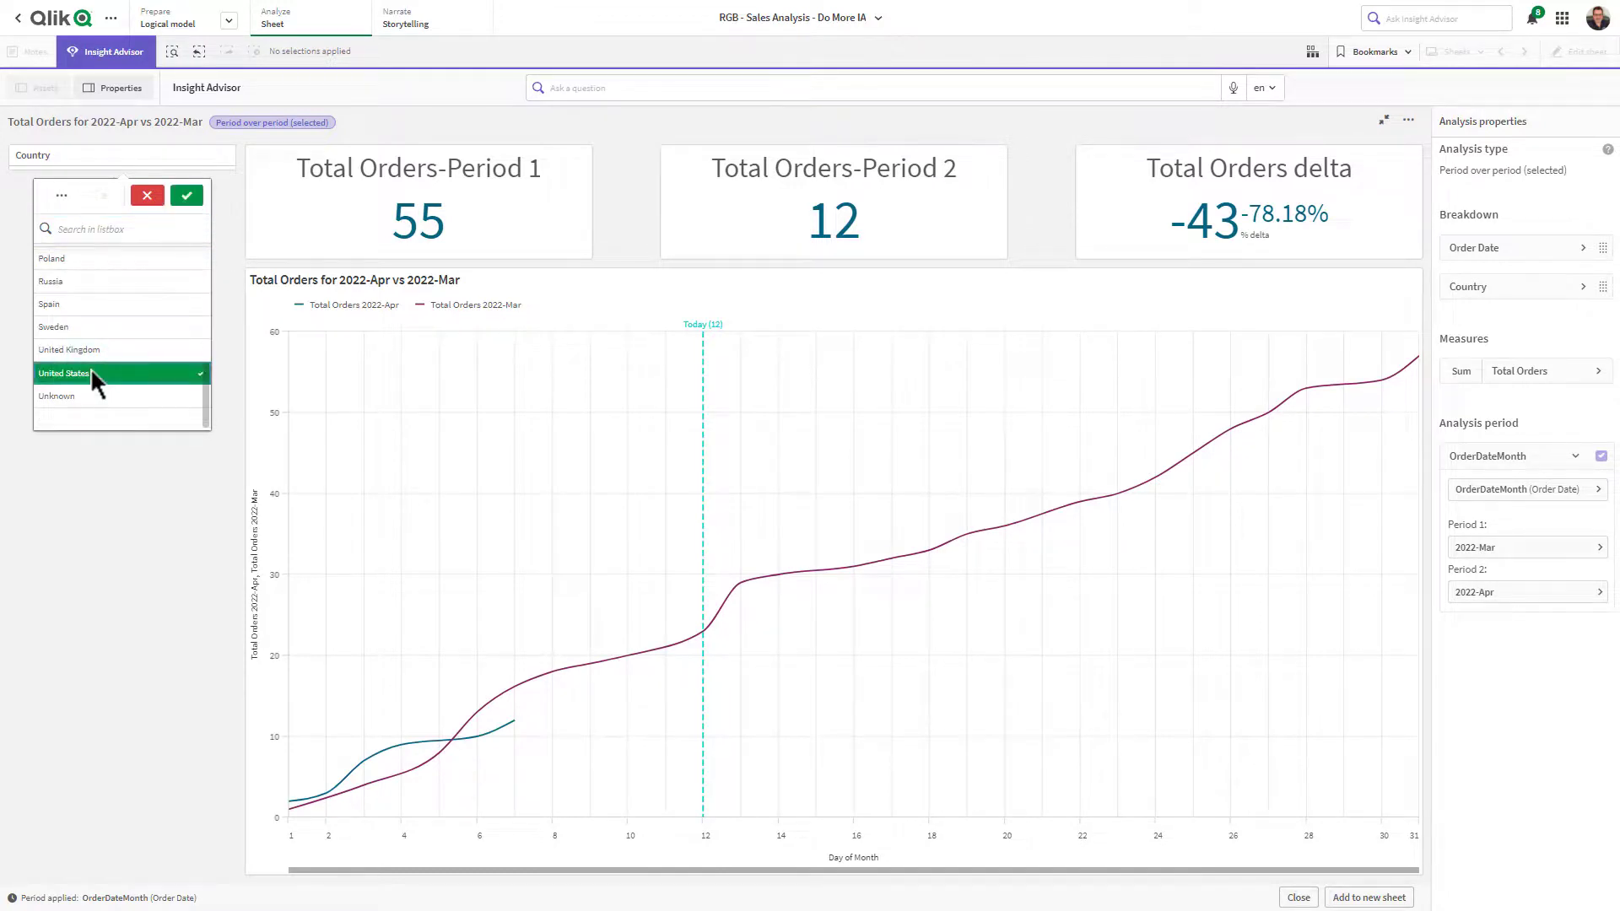
{"action": "left_click", "coordinate": [188, 196]}
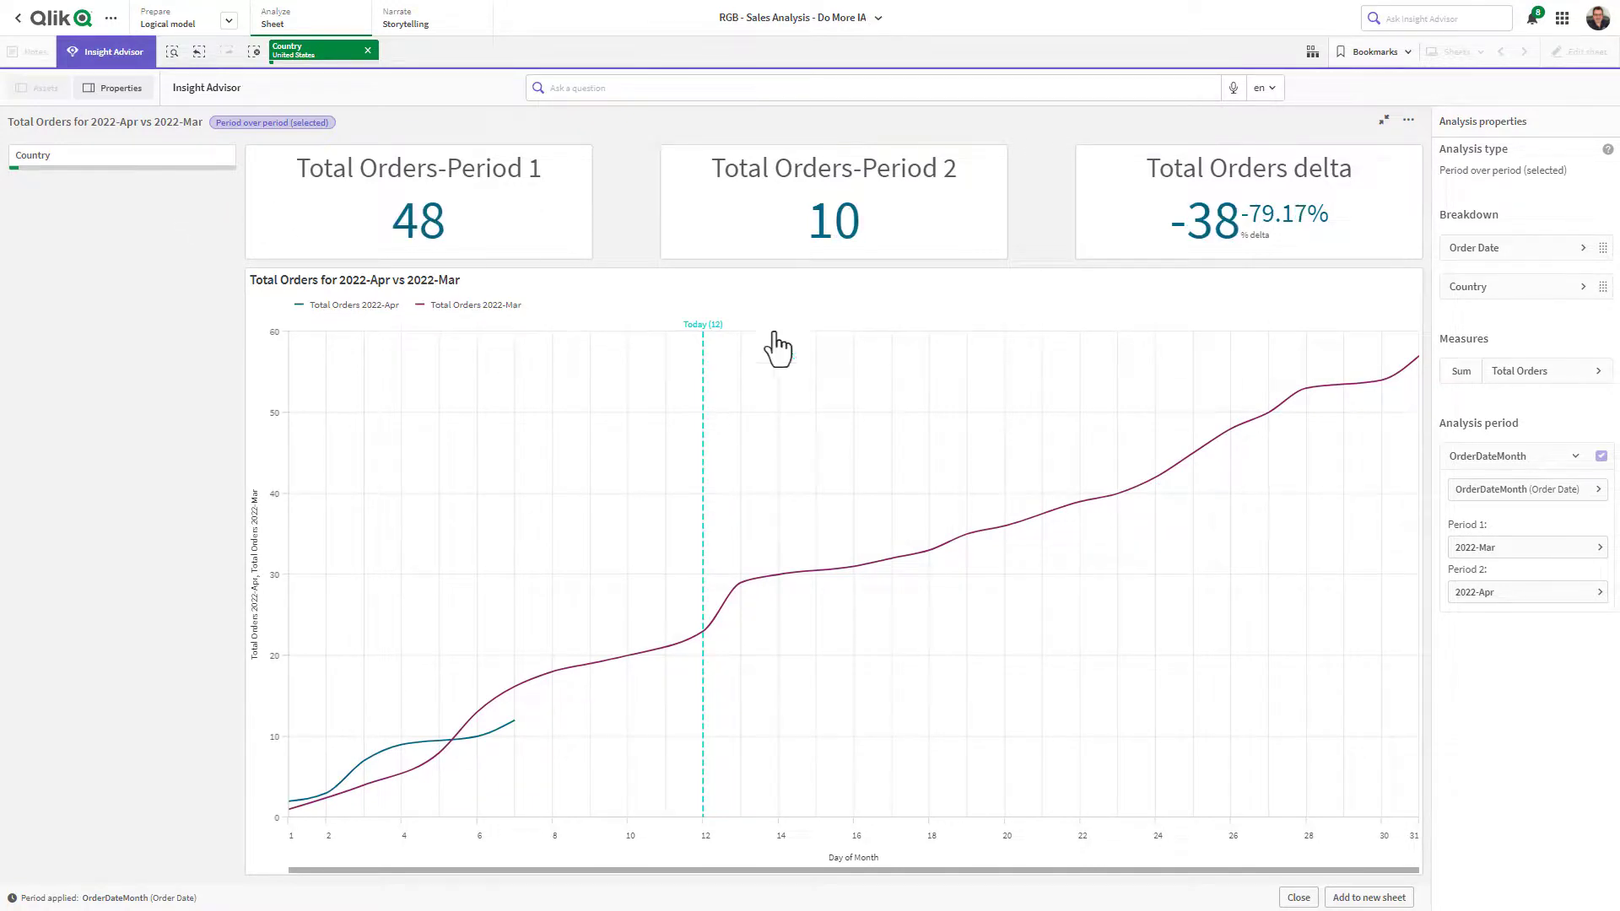
- Add the period over period analysis to a new sheet, and open that sheet for editing
{"action": "left_click", "coordinate": [1362, 899]}
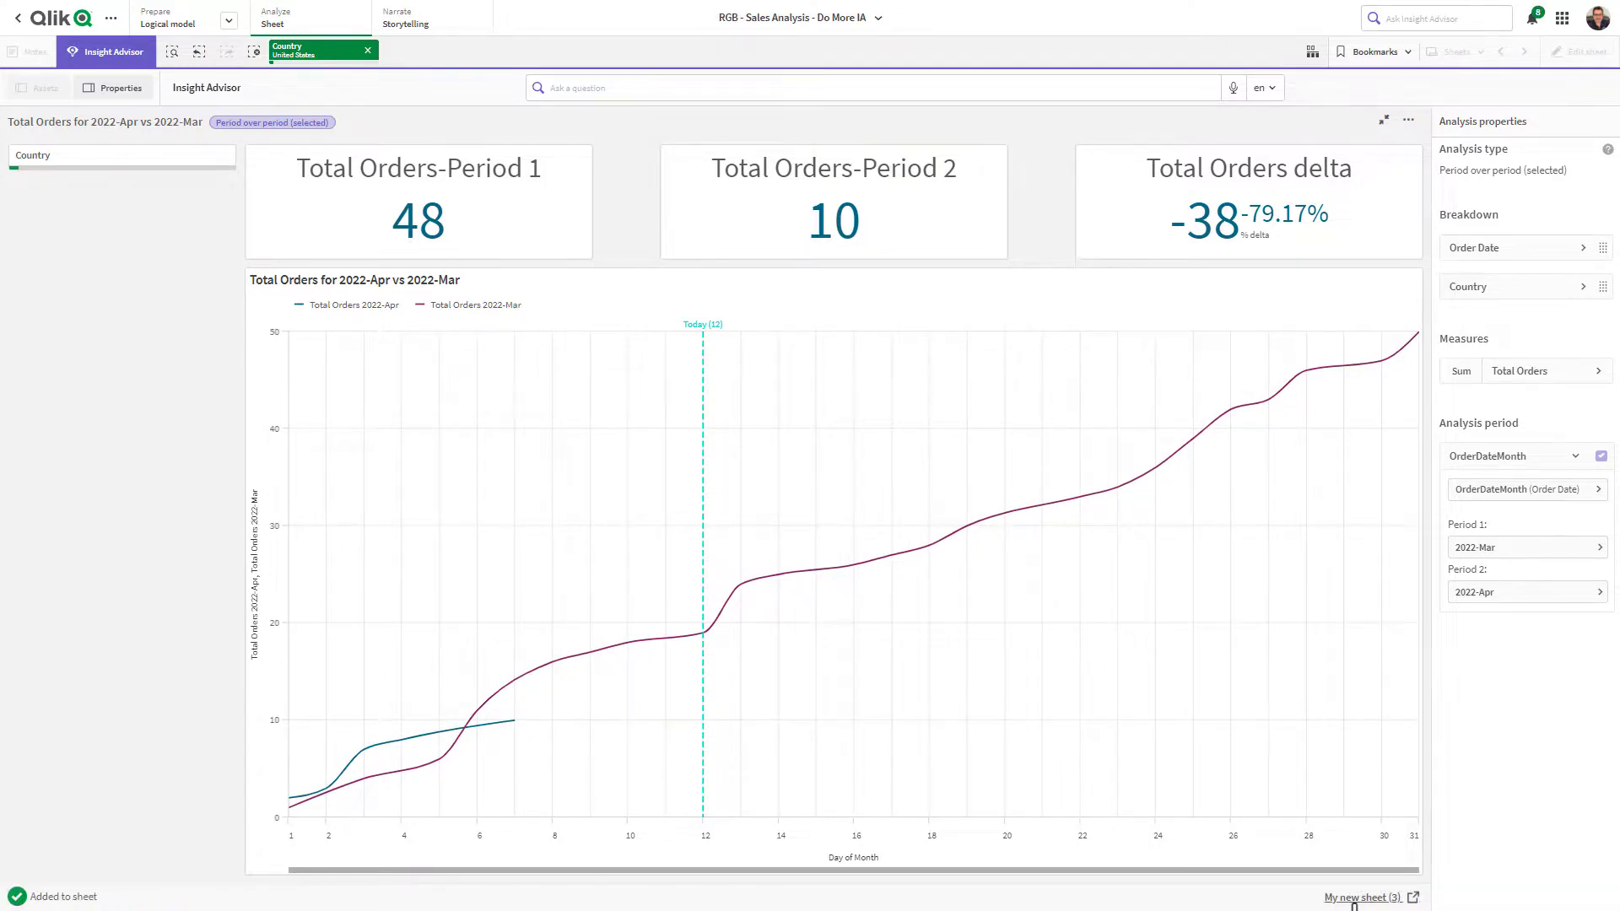
{"action": "left_click", "coordinate": [1353, 898]}
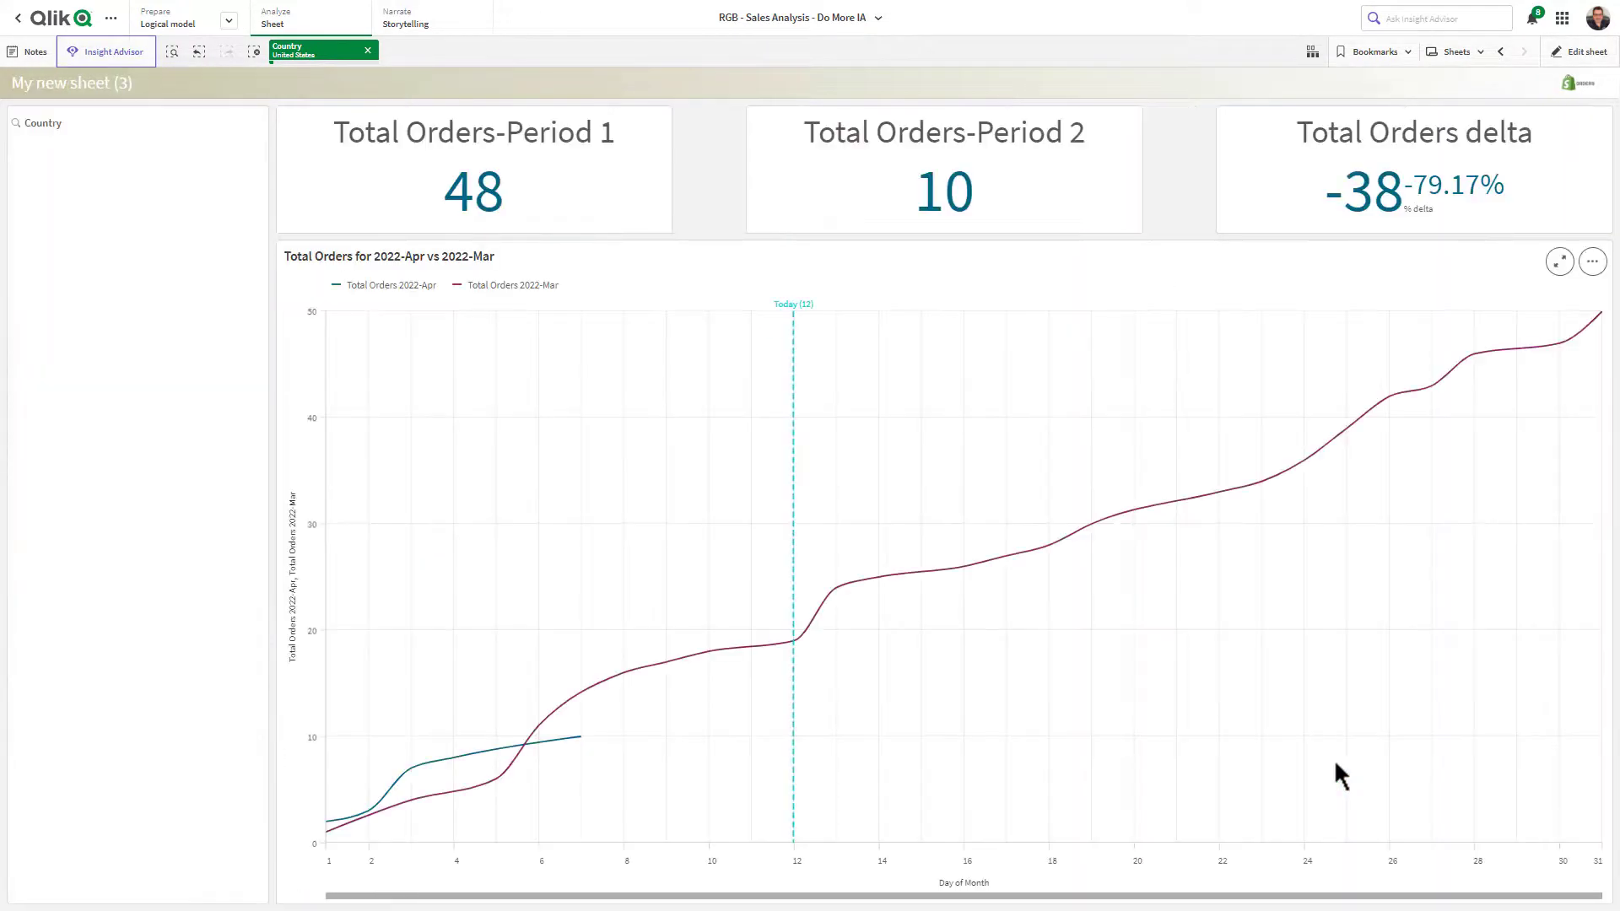
{"action": "left_click", "coordinate": [1590, 54]}
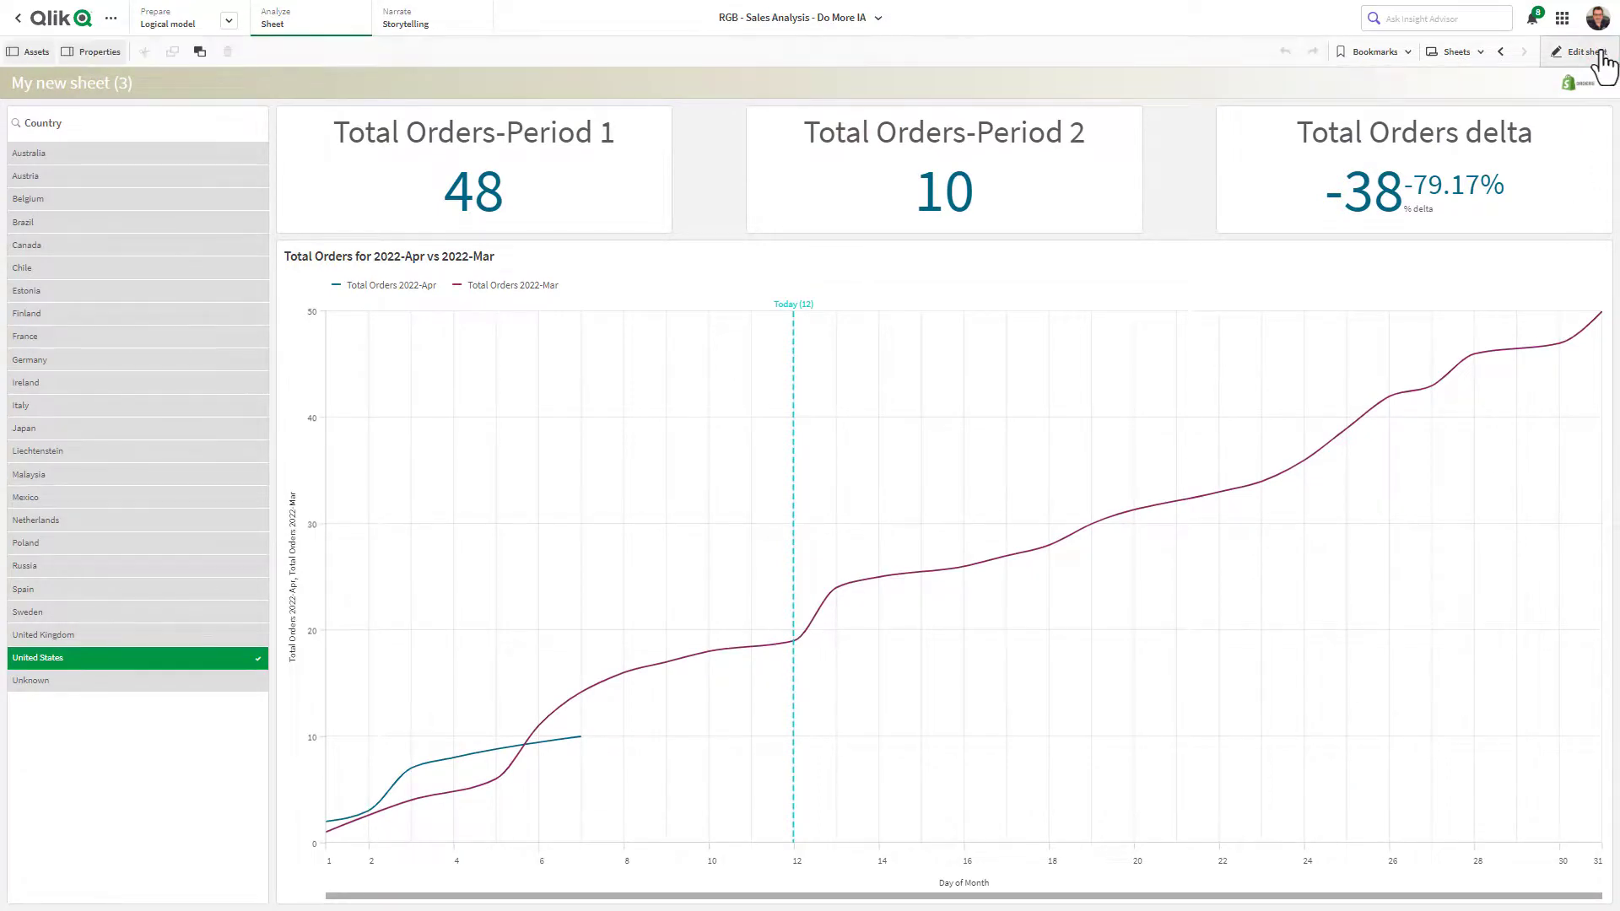
- Inspect the properties of the new sheet's Total Orders line chart and its KPI objects
{"action": "left_click", "coordinate": [1232, 362]}
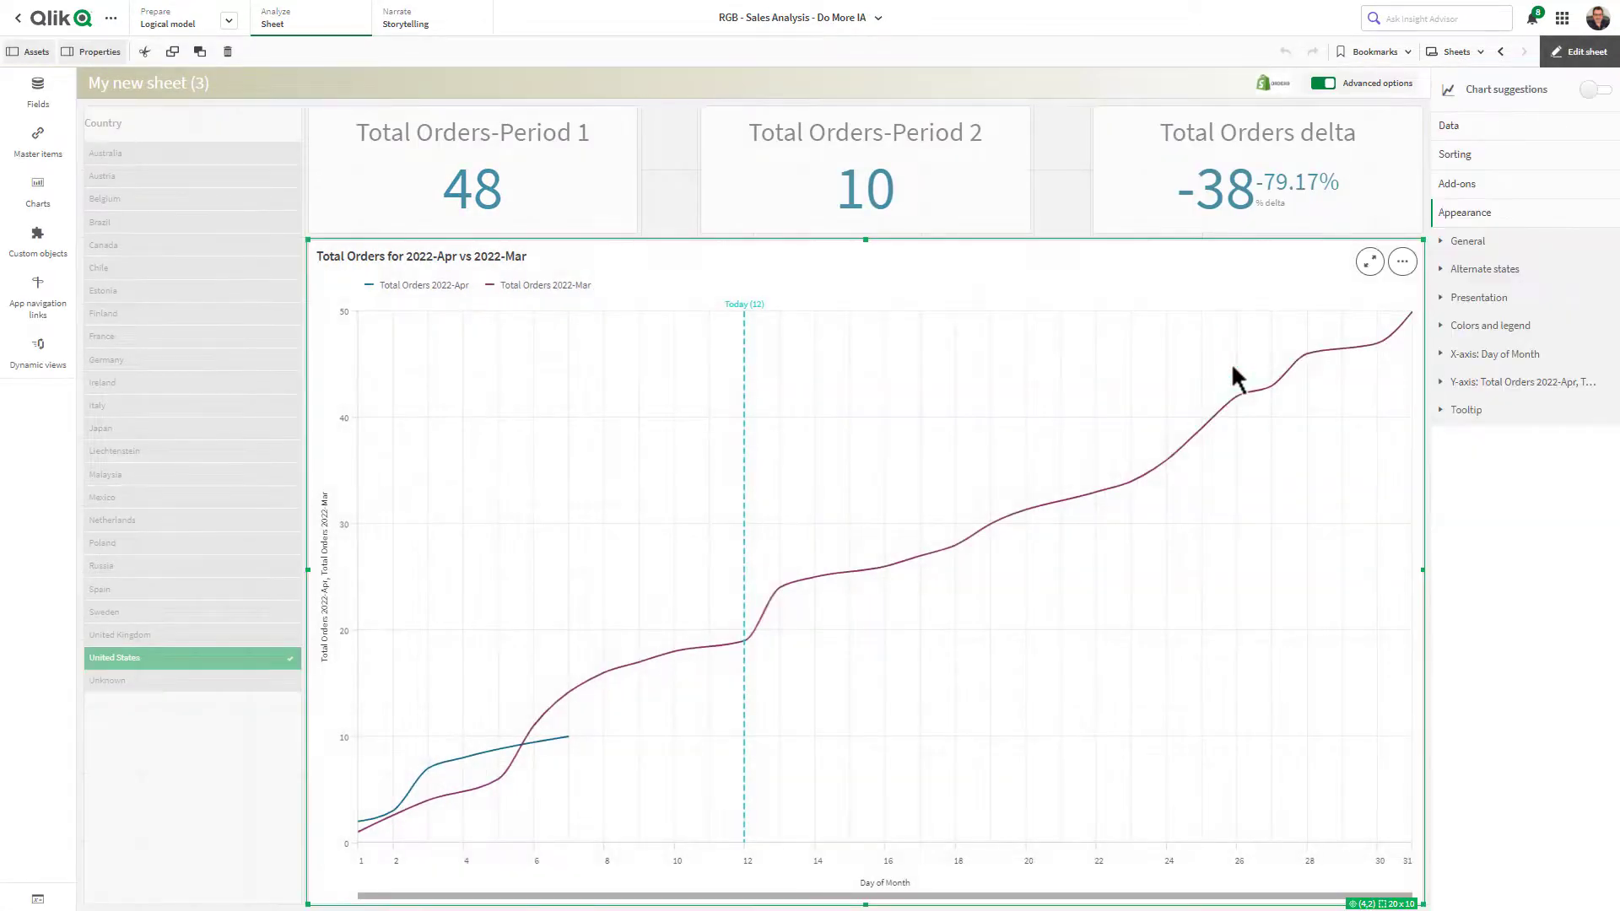
{"action": "left_click", "coordinate": [1177, 214]}
{"action": "left_click", "coordinate": [987, 202]}
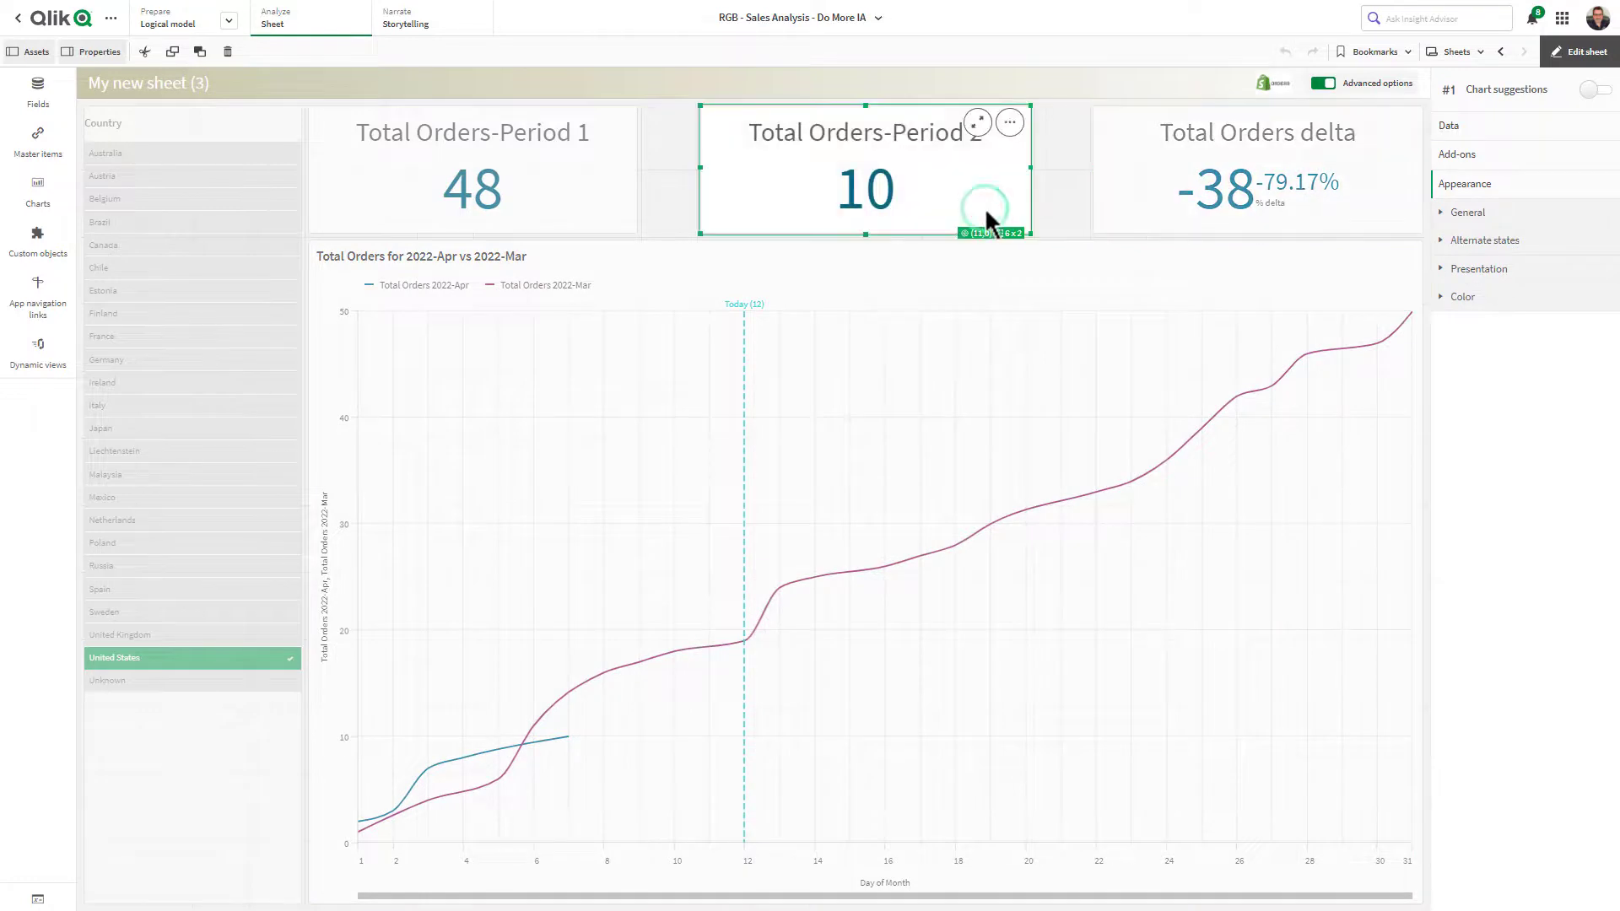
{"action": "left_click", "coordinate": [609, 196]}
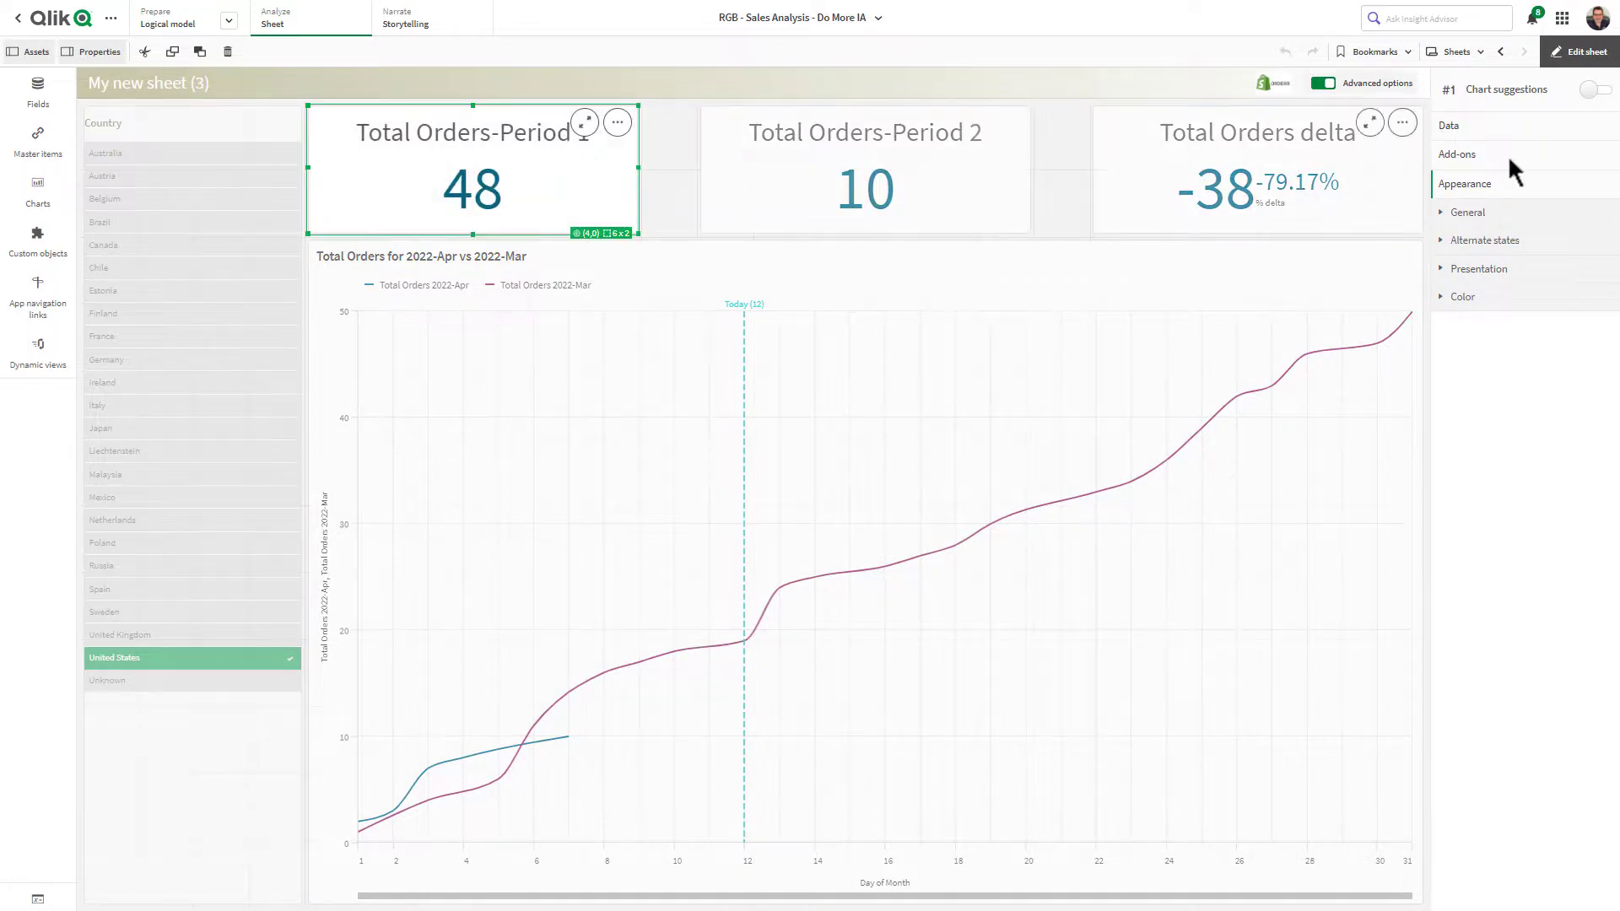
- Switch to the "Insight Advisor Analysis Type - Demonstration" sheet
{"action": "left_click", "coordinate": [1451, 53]}
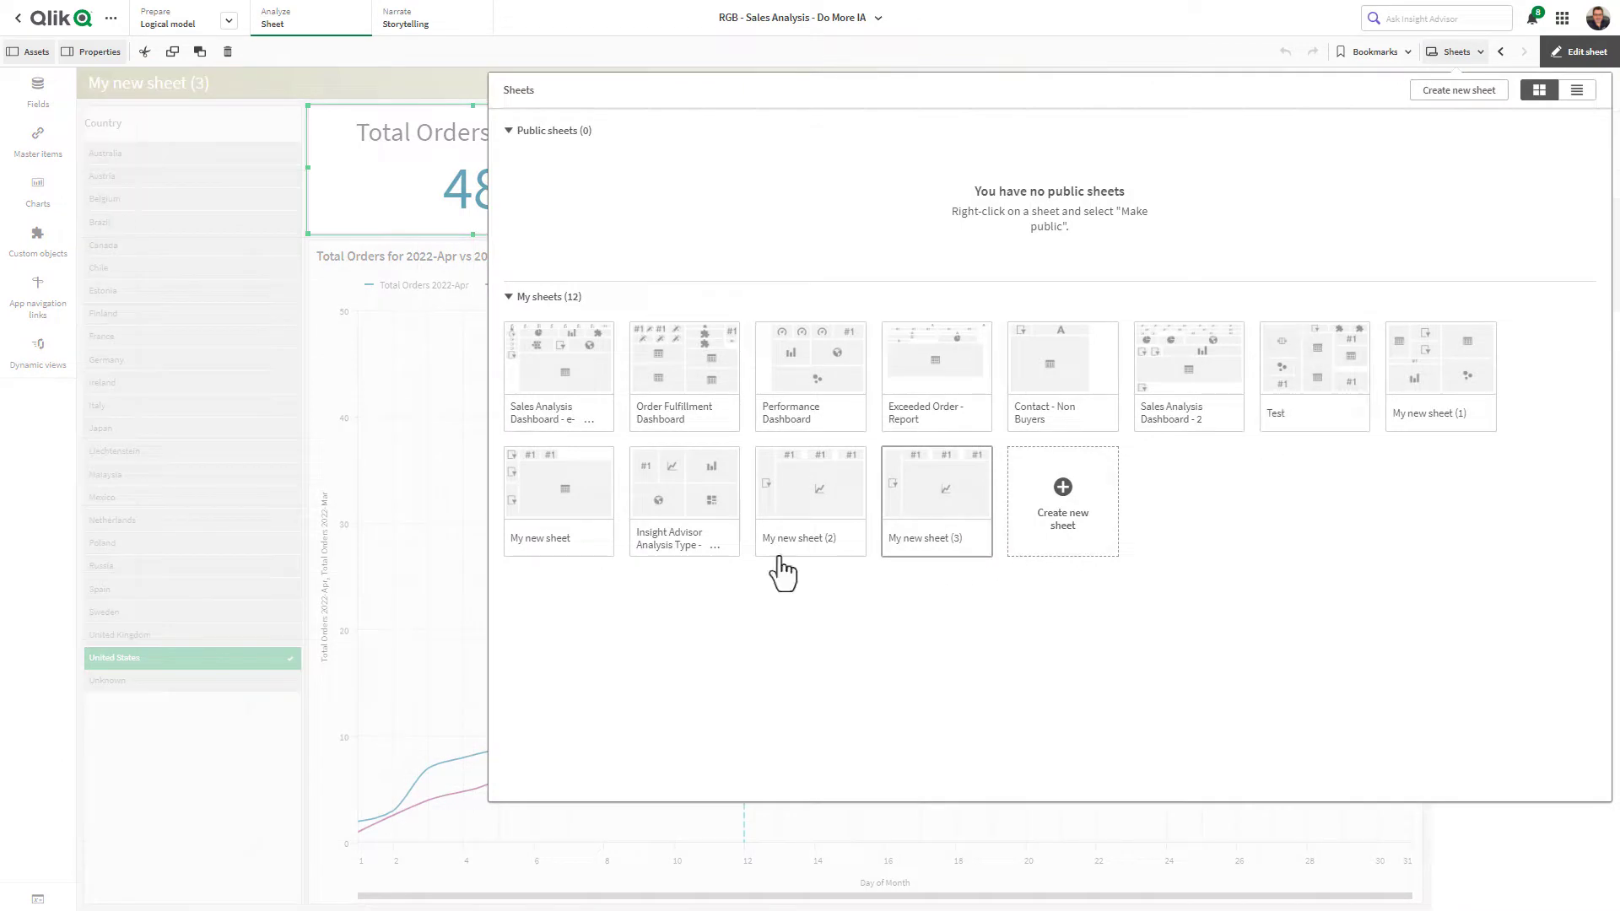
{"action": "left_click", "coordinate": [703, 530]}
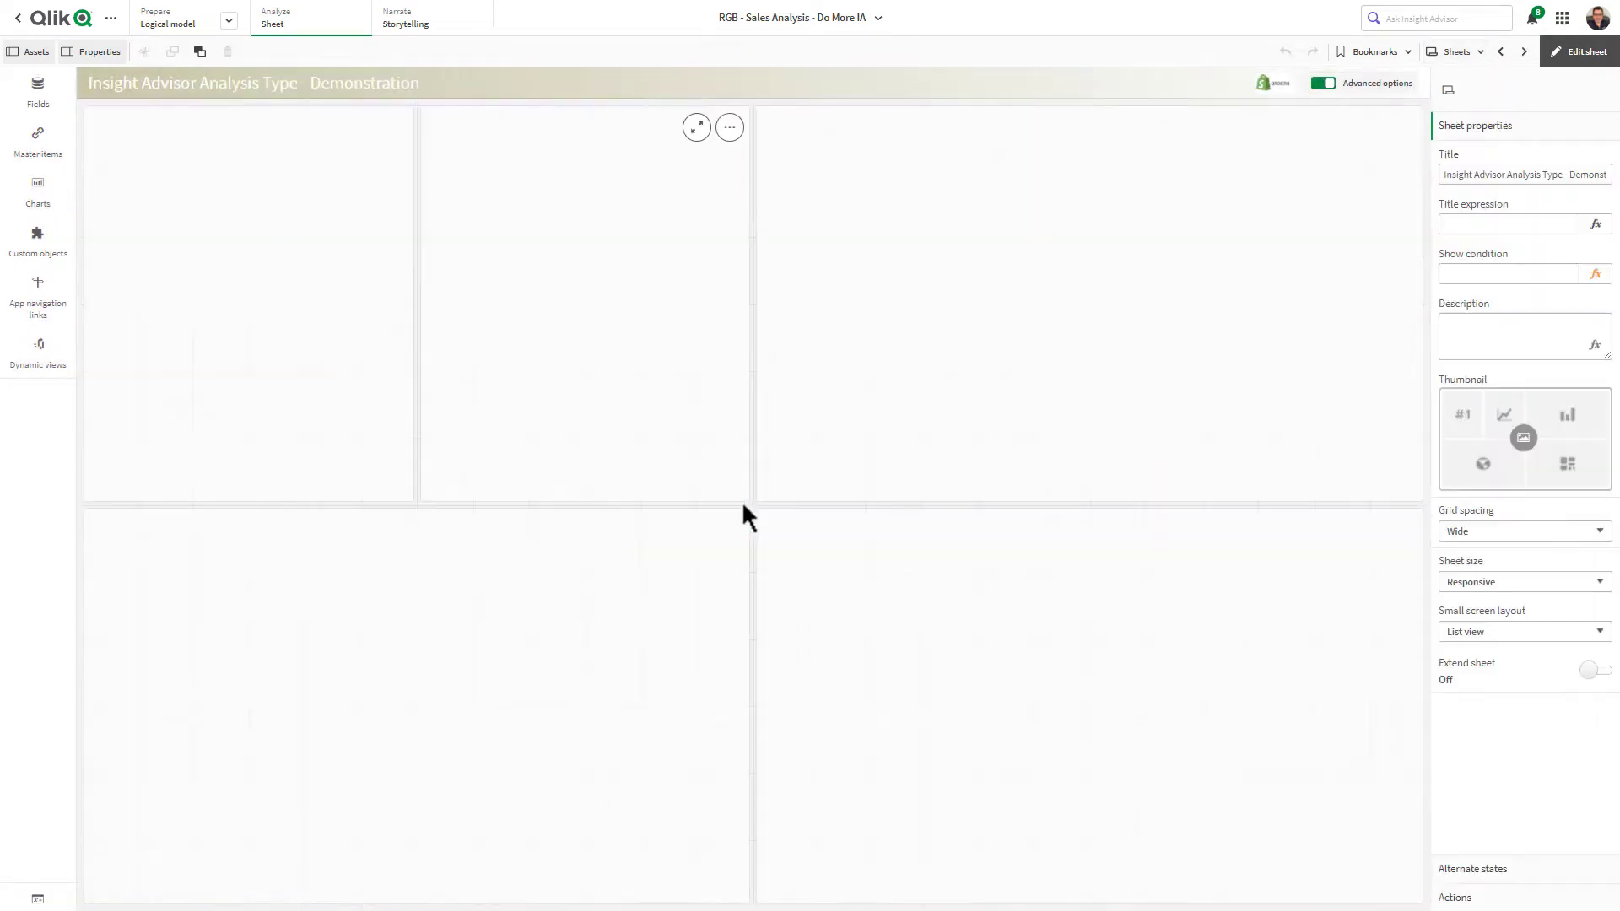